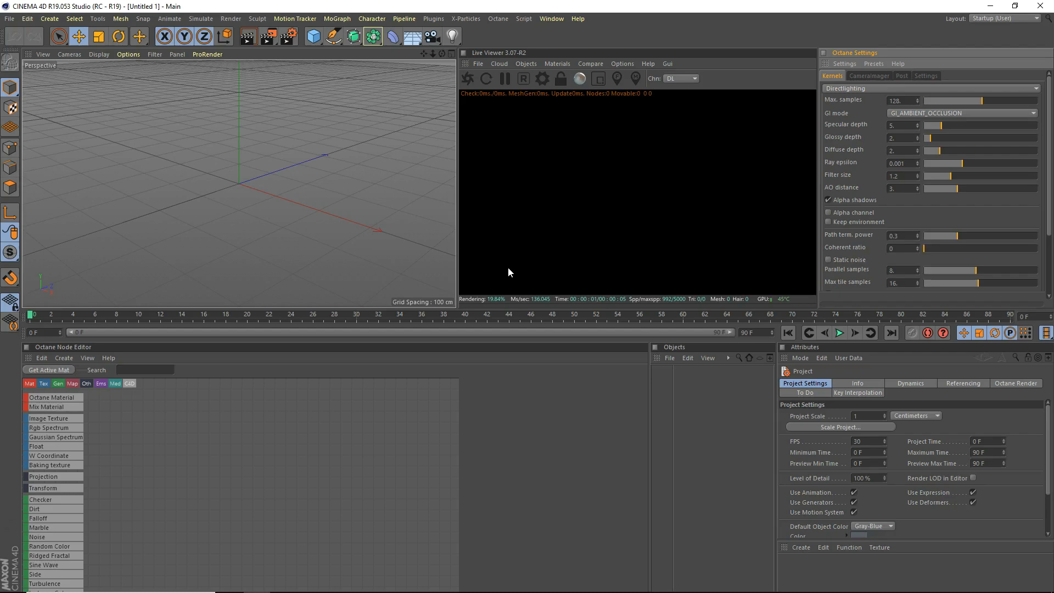
- Add a Landscape primitive at the origin of the empty scene
mouse_move(441, 55)
left_mouse_down()
mouse_move(351, 33)
mouse_move(489, 22)
mouse_move(403, 96)
mouse_move(420, 65)
mouse_move(440, 88)
mouse_move(412, 43)
mouse_move(371, 12)
mouse_move(424, 56)
left_mouse_up()
left_click(515, 418)
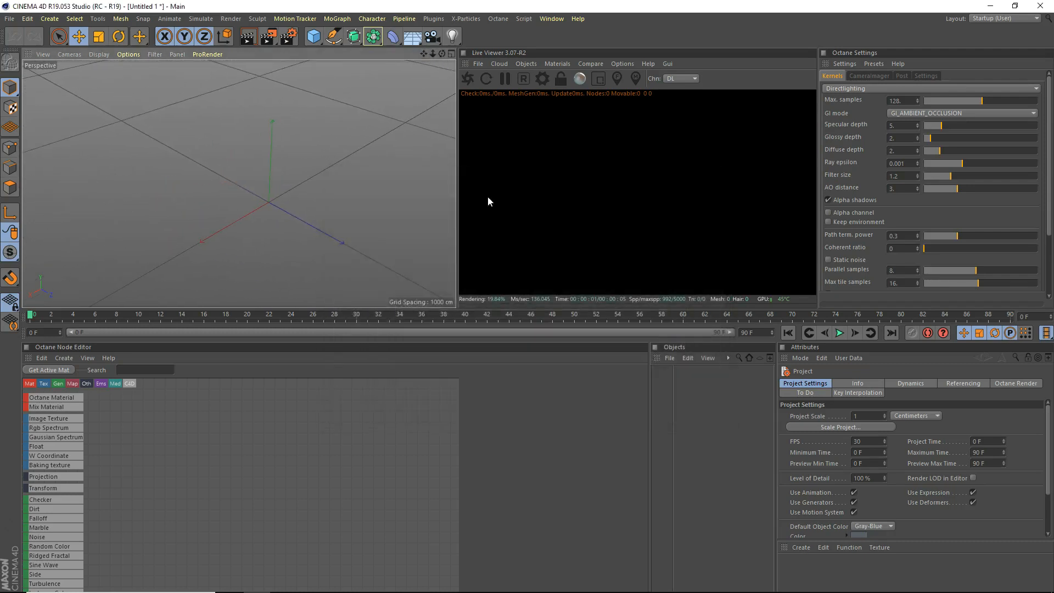
scroll(425, 84, "down", 2)
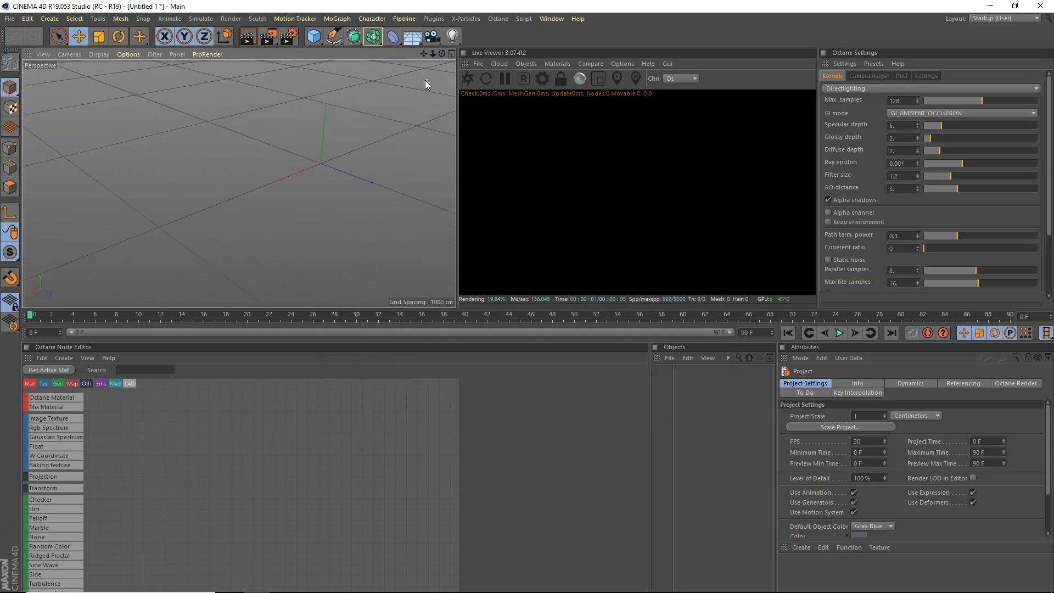
left_click_drag(424, 54, 230, 186)
left_click(314, 37)
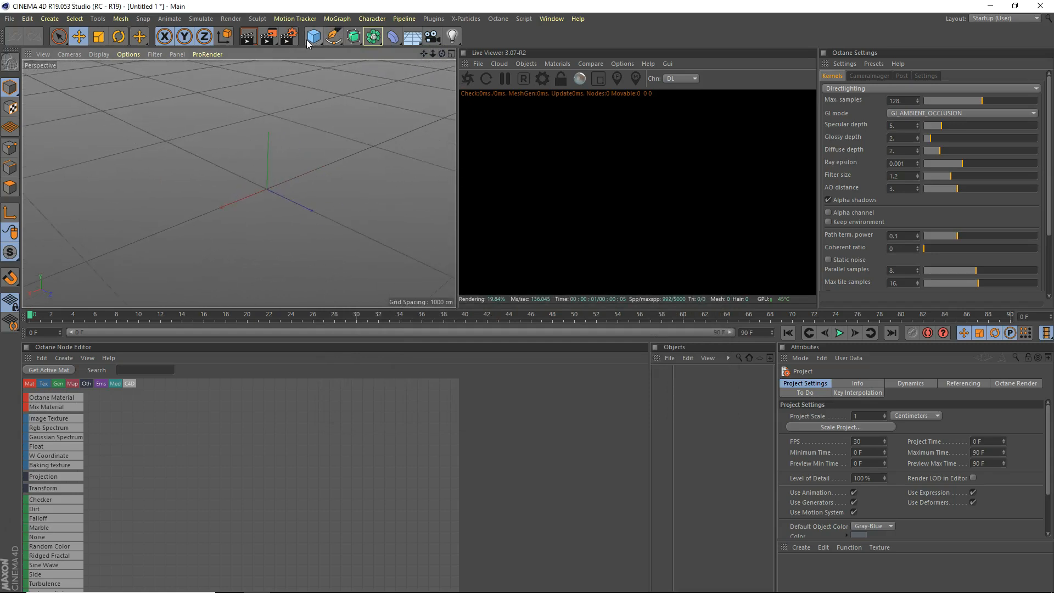
left_click(525, 112)
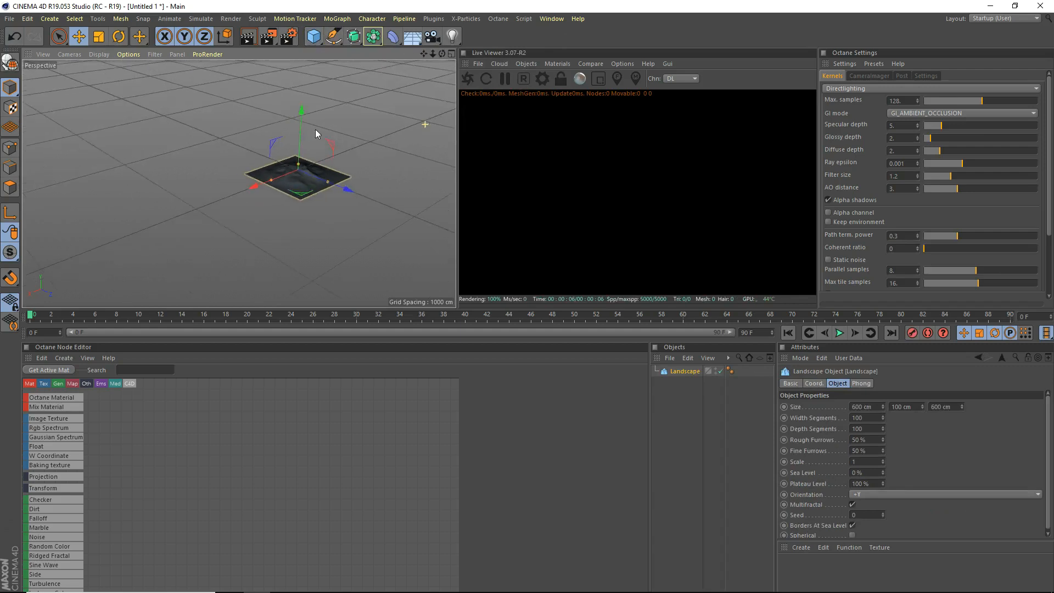
- Stretch the landscape into a tall mountain about 789 cm high and raise it above the grid
left_click_drag(301, 117, 317, 110)
left_click_drag(316, 155, 321, 83)
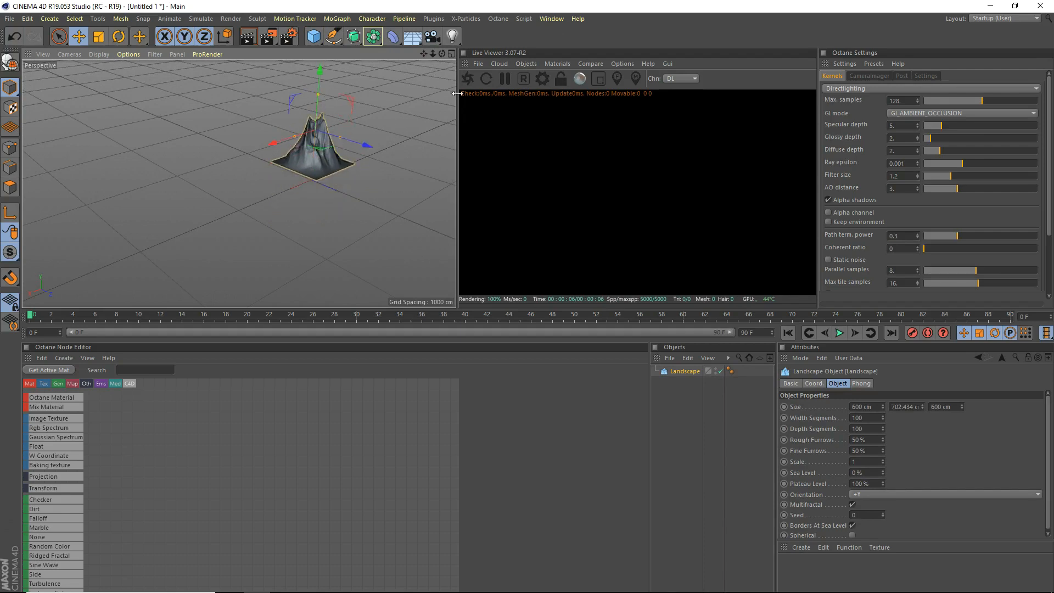
left_click_drag(441, 54, 443, 54)
scroll(357, 97, "up", 3)
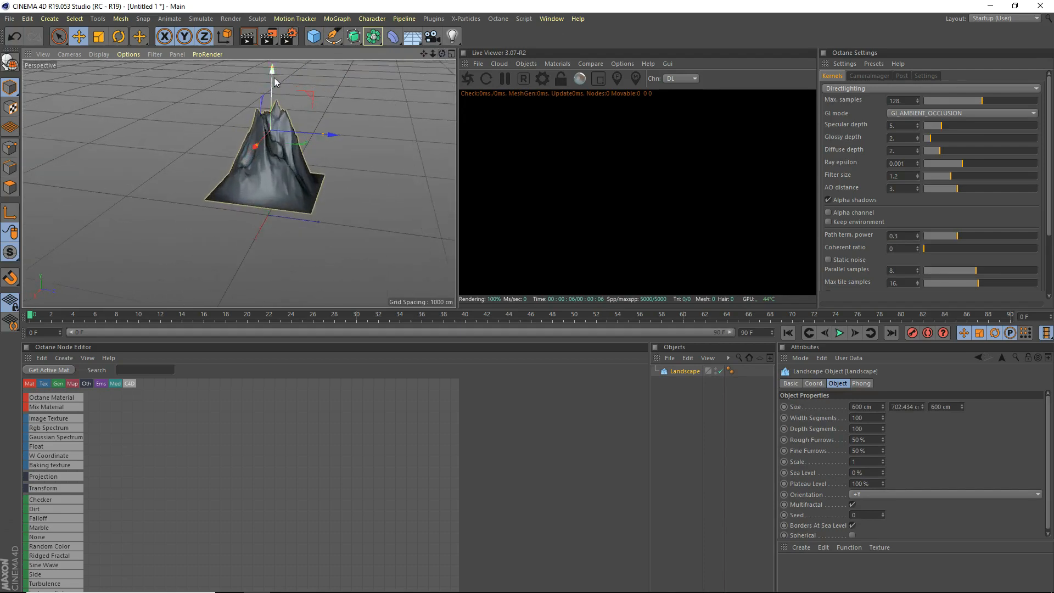
left_click_drag(270, 68, 354, 68)
left_click_drag(425, 53, 422, 86)
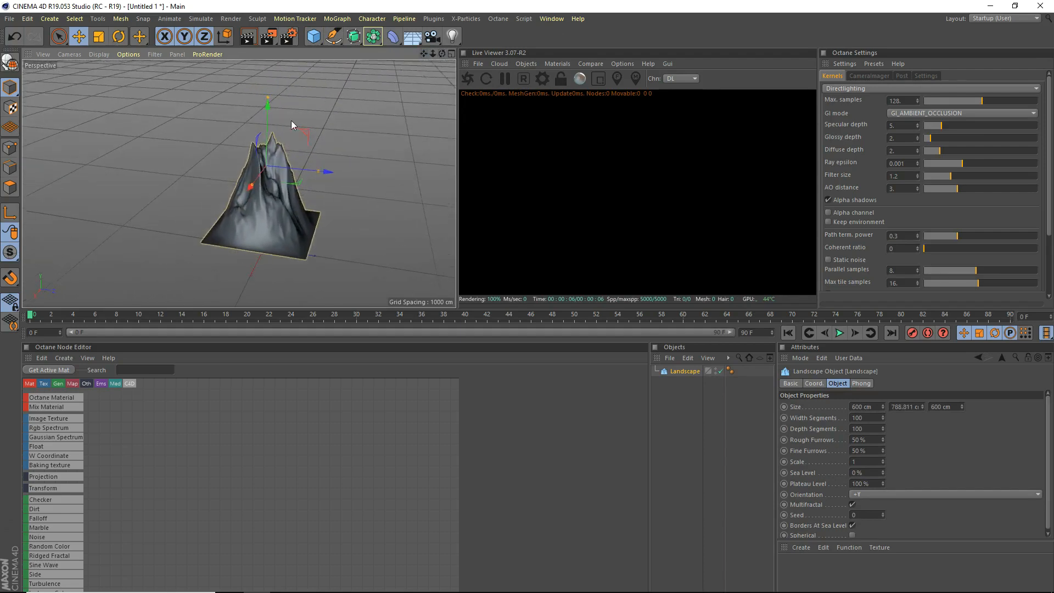
left_click_drag(267, 118, 268, 87)
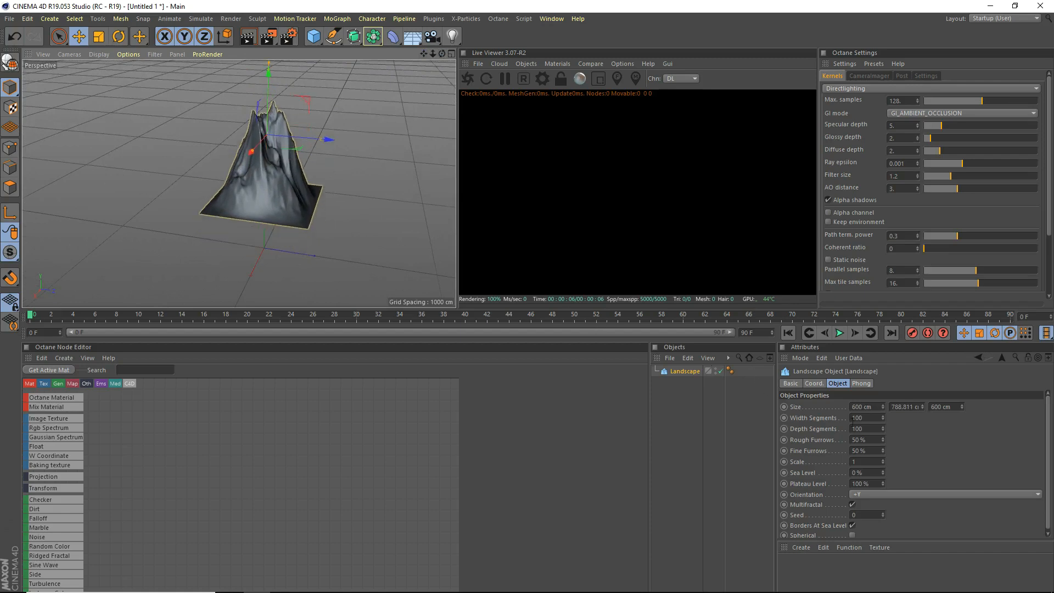
- Set the landscape's width and depth segments to 300, Rough Furrows to 75%, and Fine Furrows to 60%
left_click(865, 417)
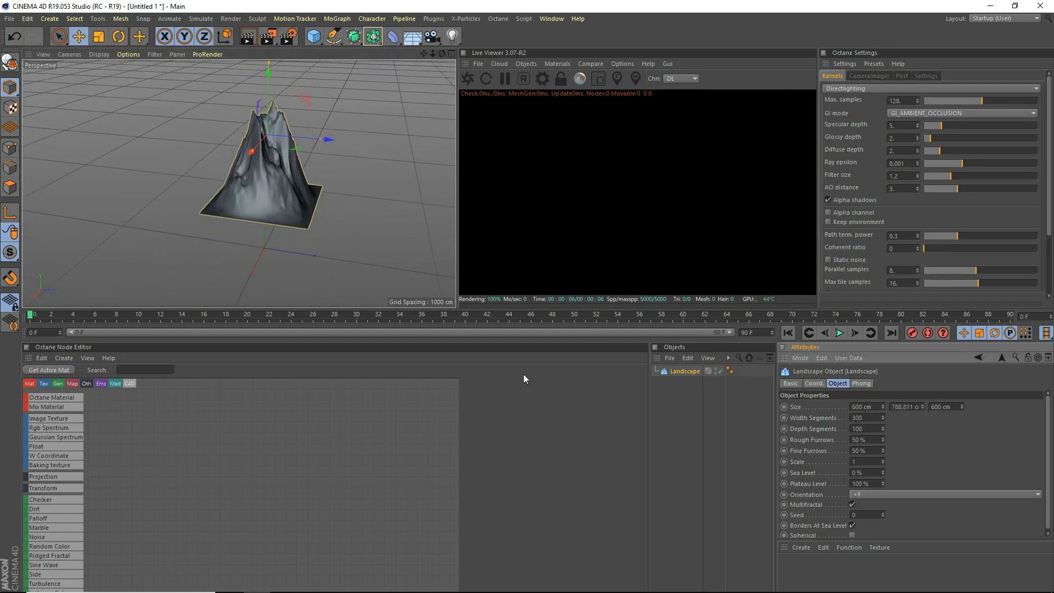
key("Return")
left_click(867, 440)
type("75")
key("Return")
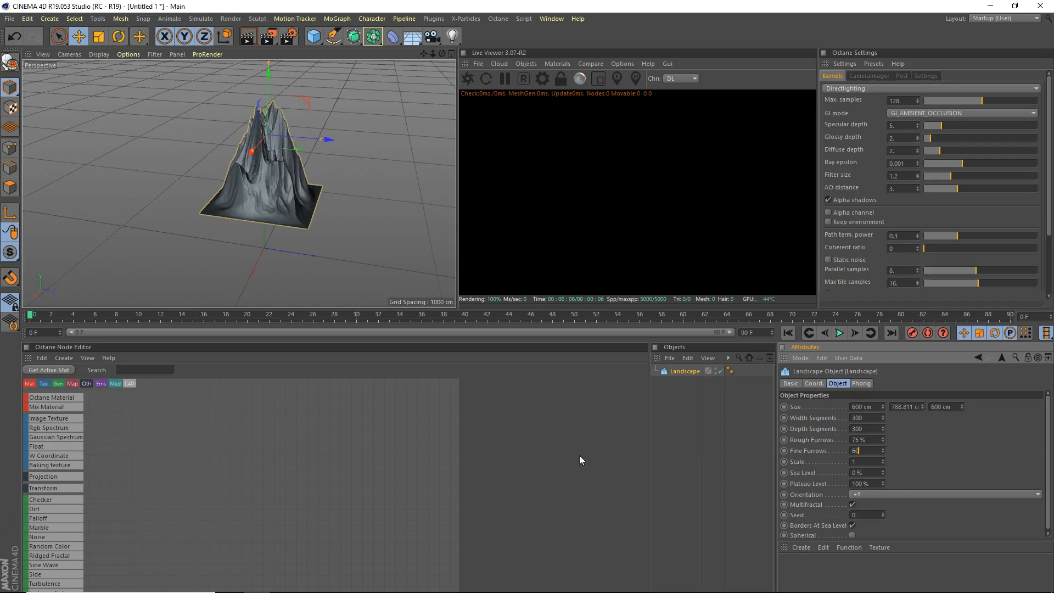
scroll(373, 181, "up", 5)
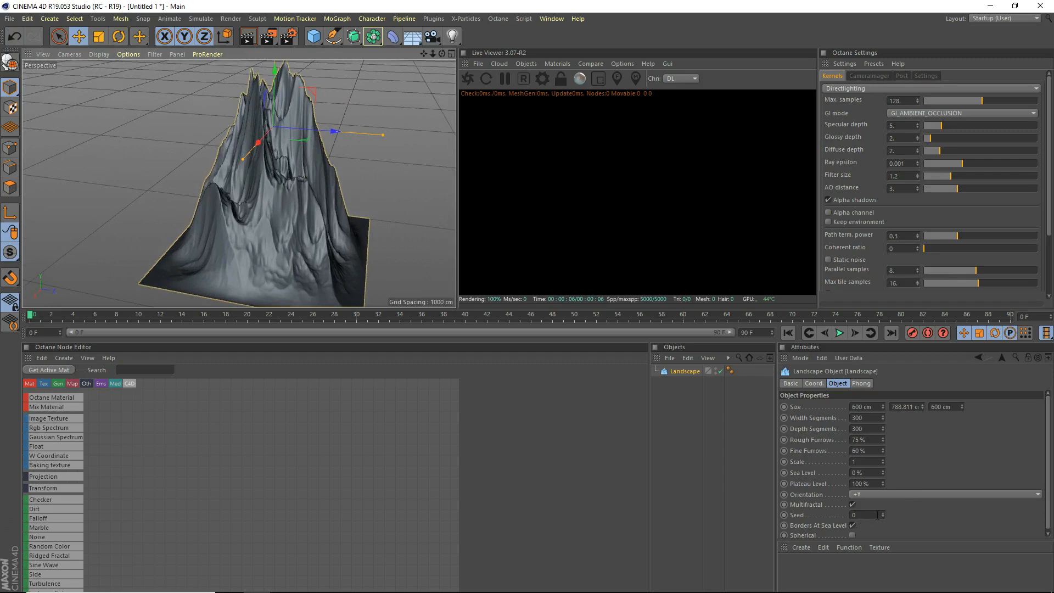
- Duplicate the mountain to one side along Z and reduce the copy's height to about 382 cm, overlapping the original's edge
scroll(340, 216, "down", 3)
left_click_drag(367, 179, 454, 176, "ctrl")
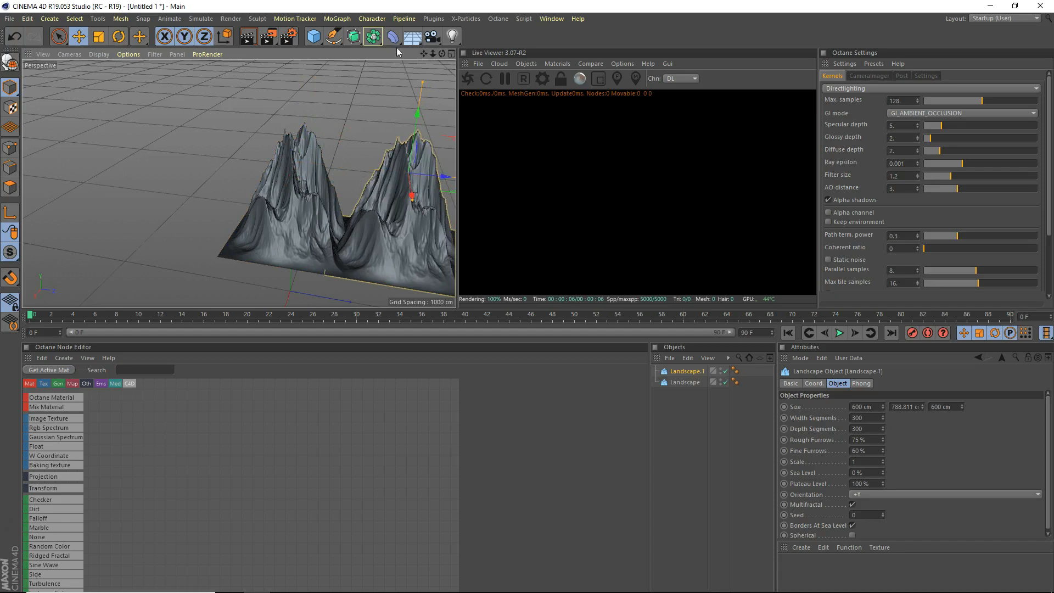
left_click_drag(421, 82, 415, 129)
left_click_drag(423, 54, 352, 11)
left_click_drag(336, 101, 328, 127)
left_click_drag(377, 174, 353, 170)
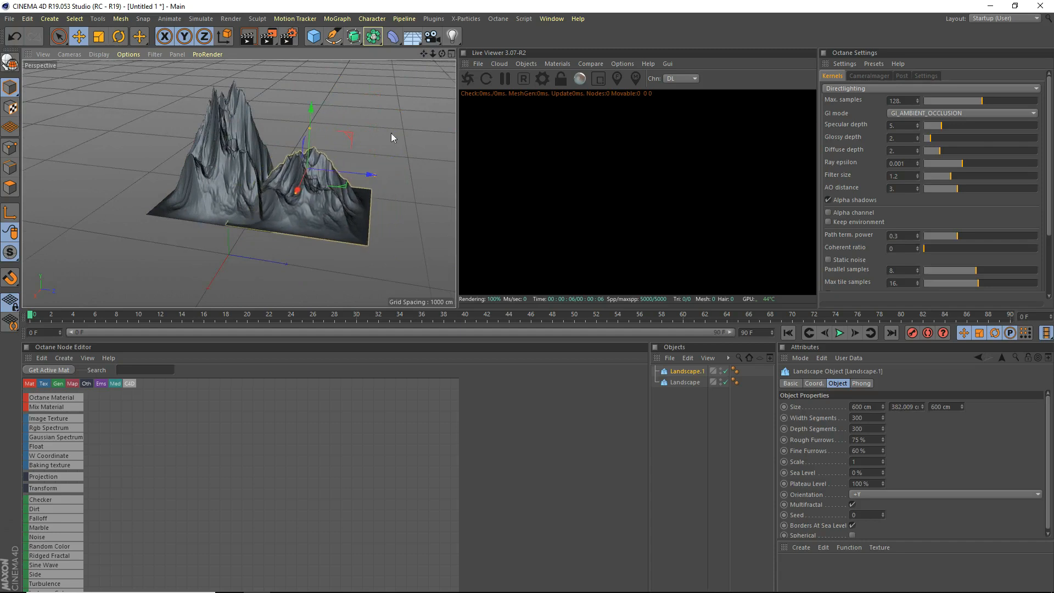
- Copy the smaller mountain to the opposite side of the tall peak, and give Landscape.1 seed 5 and Landscape.2 seed 7
left_click_drag(442, 53, 494, 55)
left_click_drag(330, 154, 171, 169, "ctrl")
left_click(361, 209)
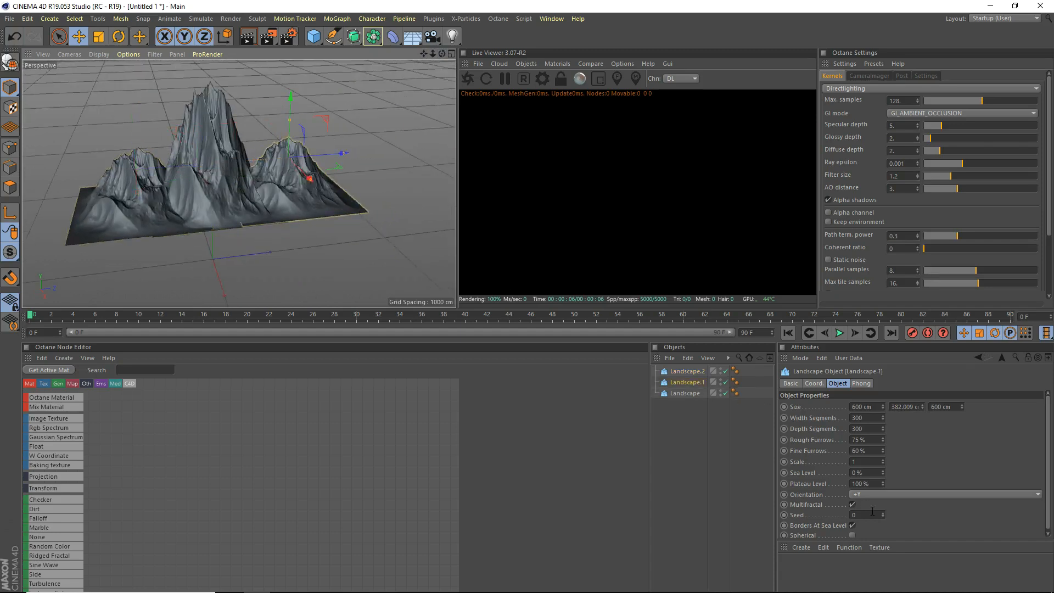
left_click_drag(883, 513, 884, 511)
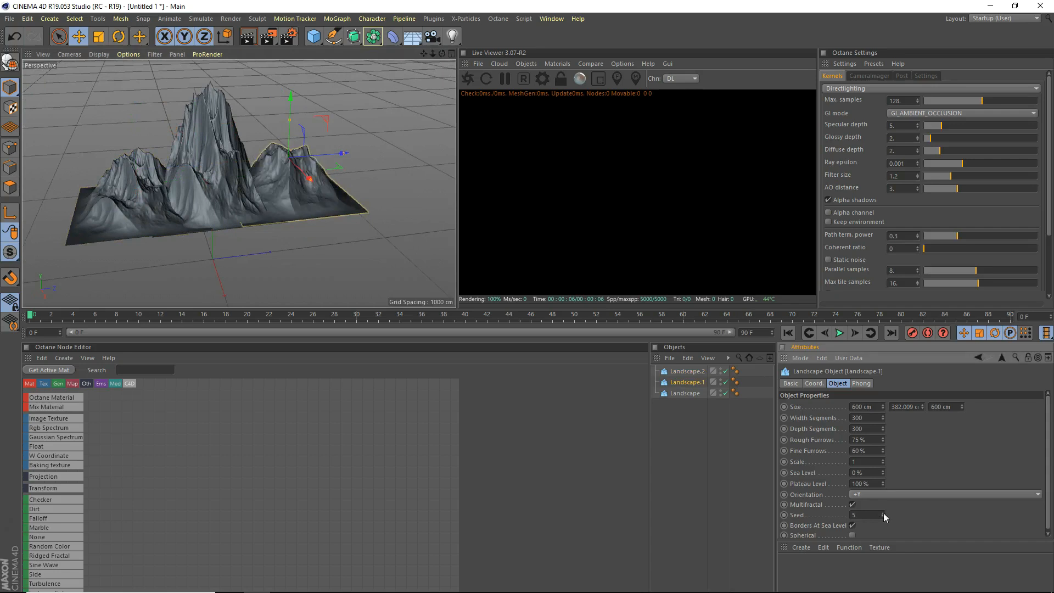
left_click(144, 210)
left_click_drag(883, 515, 883, 507)
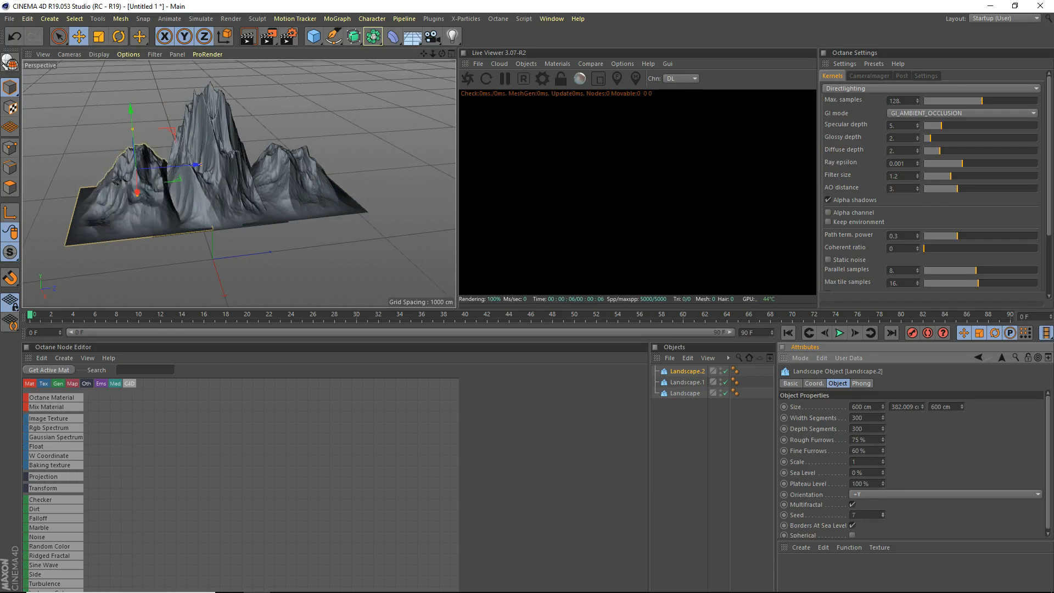
- Extend the range with another small mountain copy at each end, and set Landscape.4's seed to 16
scroll(228, 200, "down", 3)
left_click_drag(423, 55, 424, 58)
left_click_drag(319, 183, 441, 216, "ctrl")
left_click(883, 513)
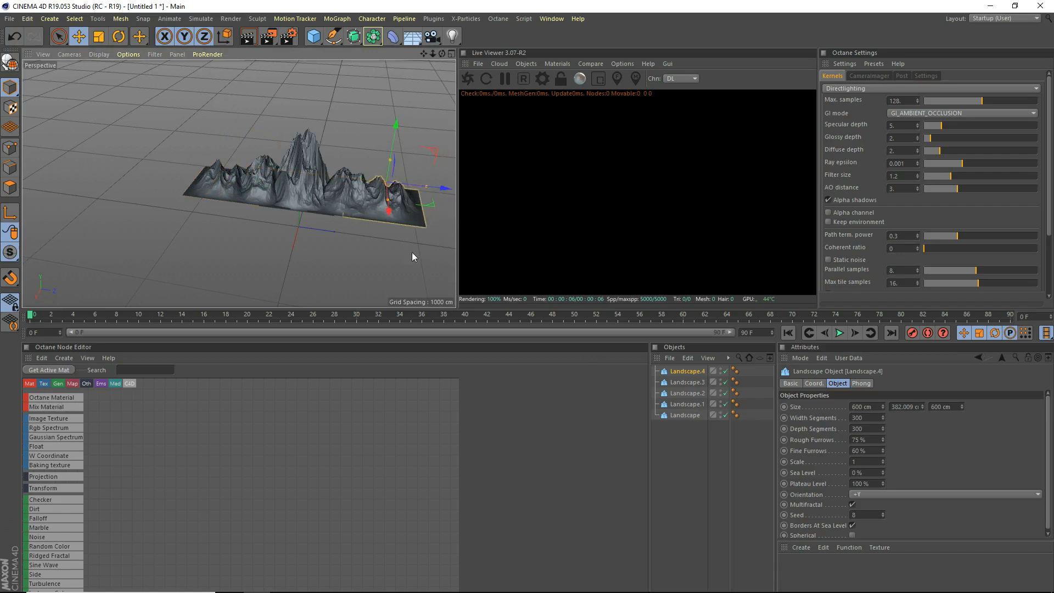
left_click(882, 513)
left_click(883, 513)
left_click(883, 513)
left_click(884, 512)
left_click(883, 513)
left_click(883, 512)
left_click(883, 513)
left_click(883, 513)
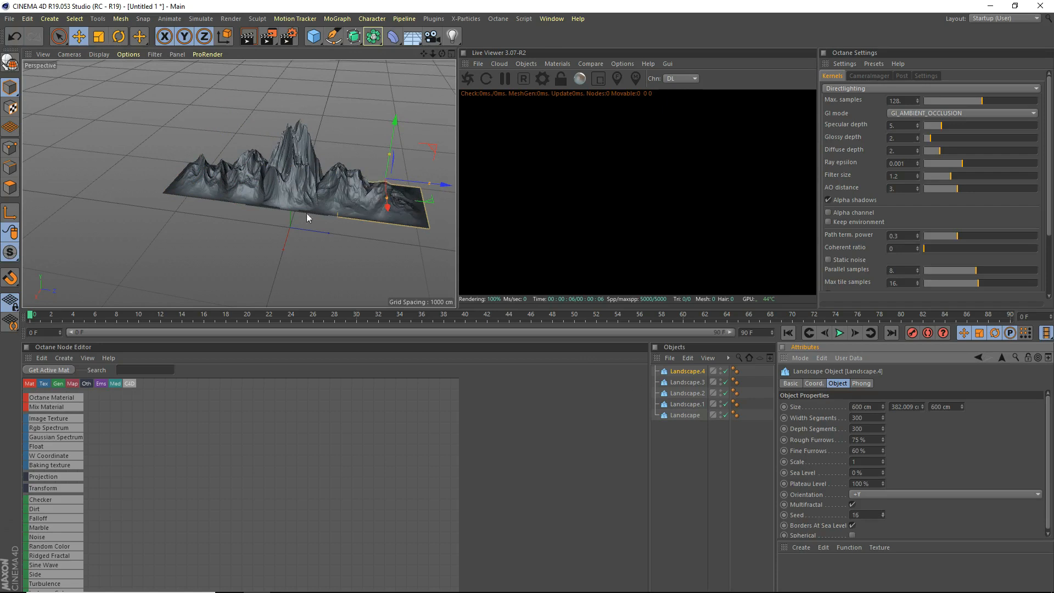
- Duplicate the tall central mountain and place the copy in front of the range along X
left_click(278, 153)
scroll(300, 193, "down", 5)
left_click_drag(292, 180, 270, 207, "ctrl")
scroll(404, 135, "up", 3)
left_click_drag(442, 54, 434, 11)
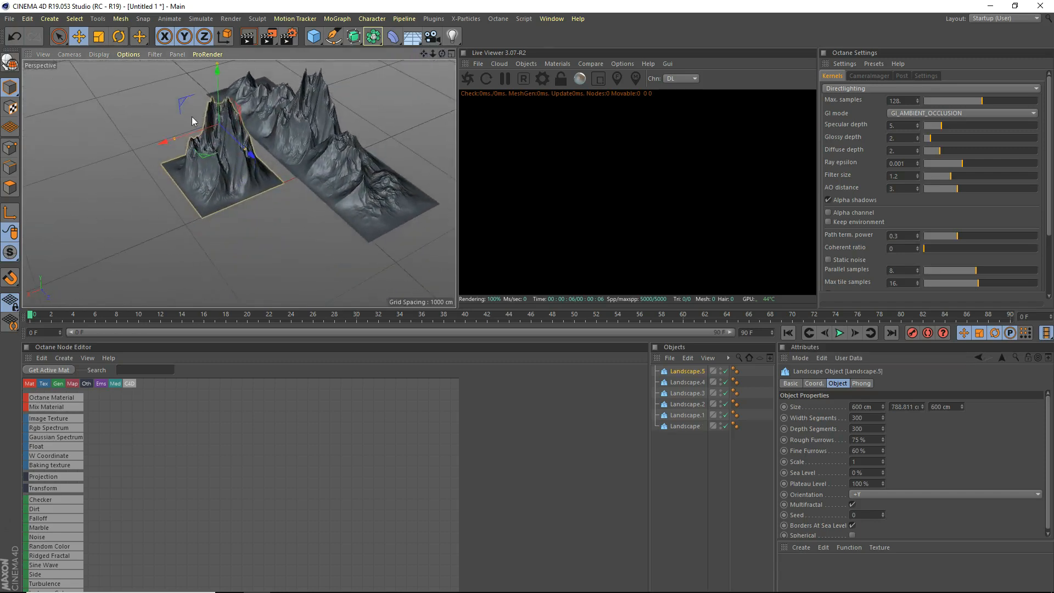
- Lower the front copy's height to about 235 cm and turn off Borders At Sea Level
left_click_drag(216, 64, 218, 111)
left_click_drag(254, 158, 288, 192)
left_click(851, 525)
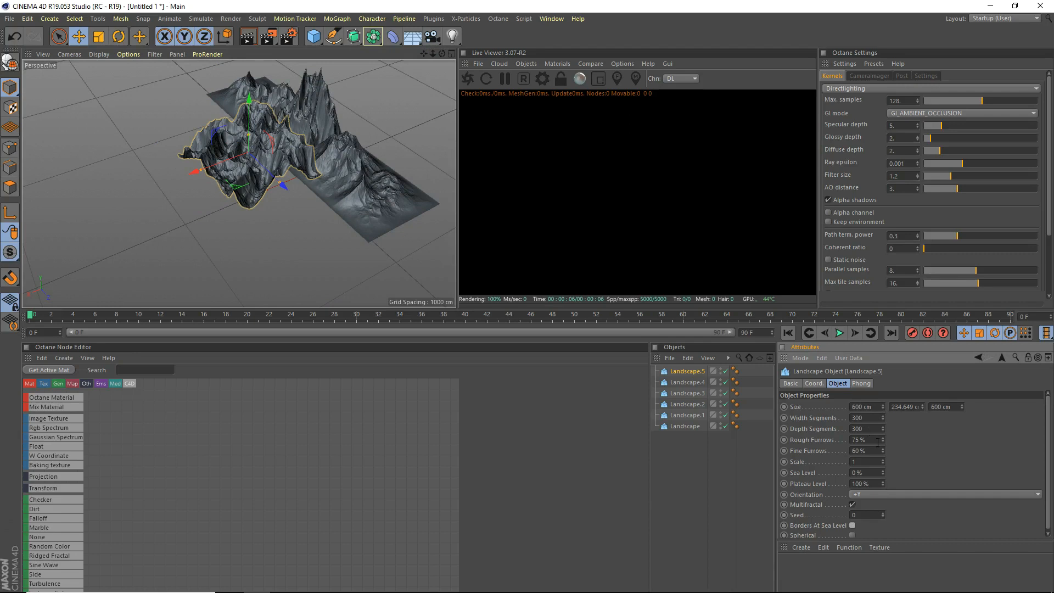
- Flatten the front landscape to about 42 cm high and widen it to about 1445 by 1479 cm
left_click_drag(250, 135, 248, 151)
left_click_drag(280, 183, 347, 231)
left_click_drag(200, 170, 177, 177)
left_click_drag(443, 54, 522, 71)
scroll(341, 86, "down", 5)
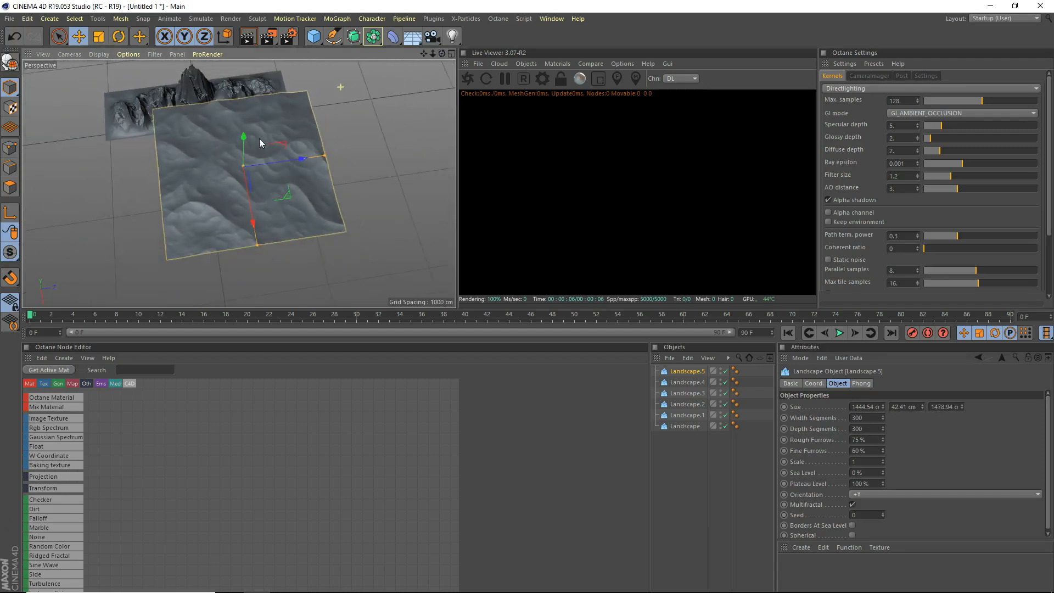
- Center the flat terrain against the mountain range and enlarge it to about 1694 by 2293 cm
left_click_drag(288, 162, 198, 164)
left_click_drag(442, 54, 522, 31)
left_click_drag(243, 165, 245, 154)
left_click_drag(321, 203, 280, 199)
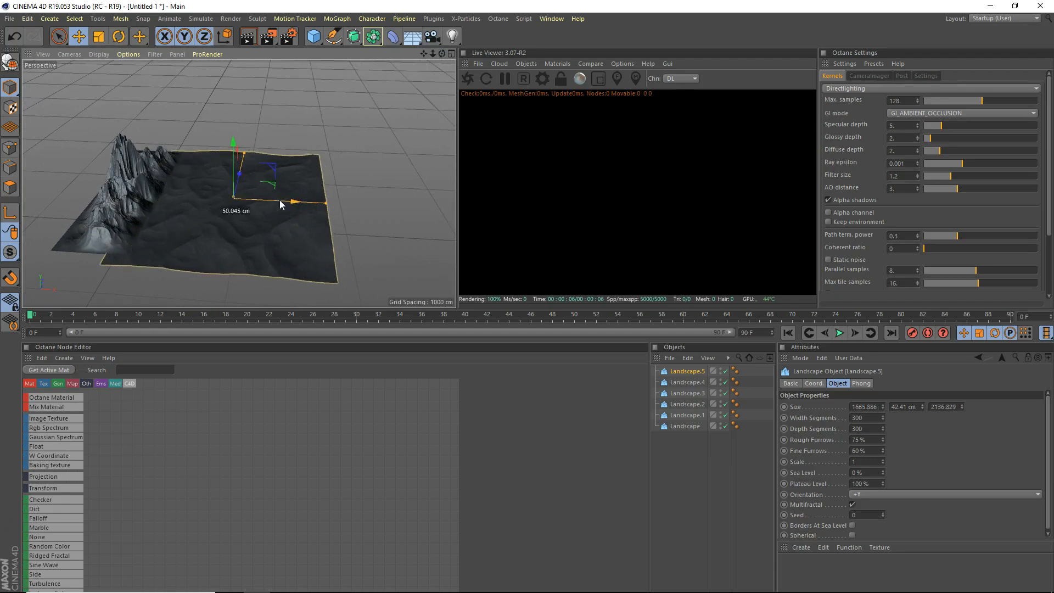
left_click_drag(234, 160, 246, 154)
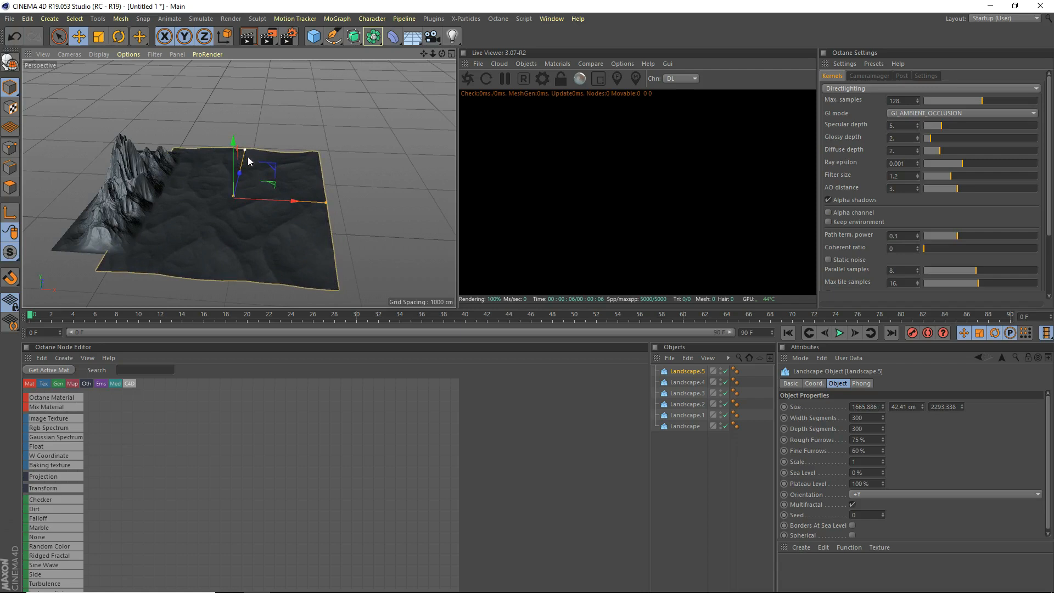
left_click_drag(326, 202, 328, 202)
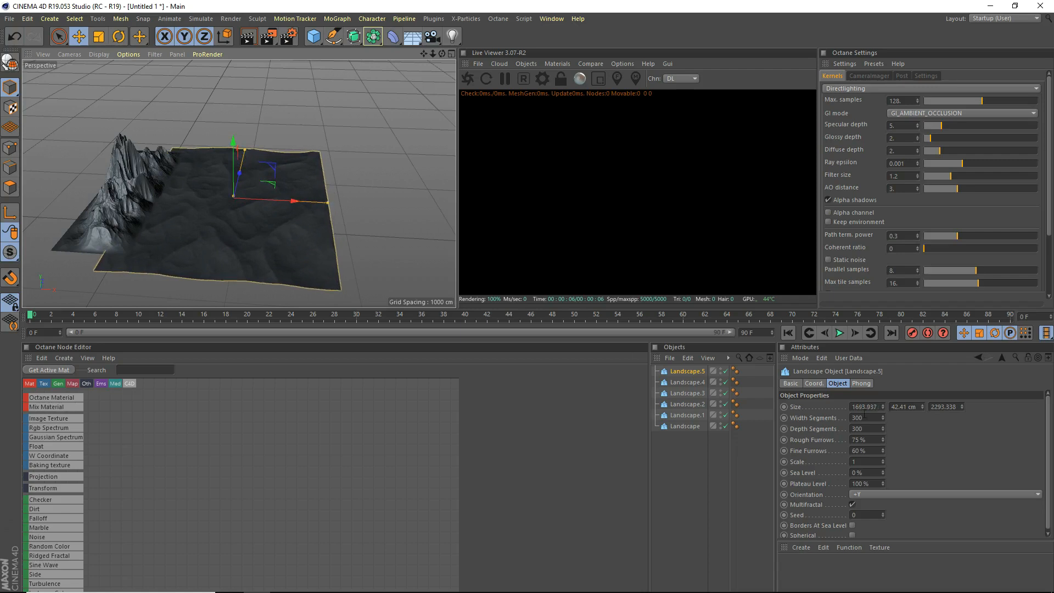
- Raise the flat terrain's height to about 88 cm and set its Scale to 1.5
left_click_drag(233, 199, 232, 199)
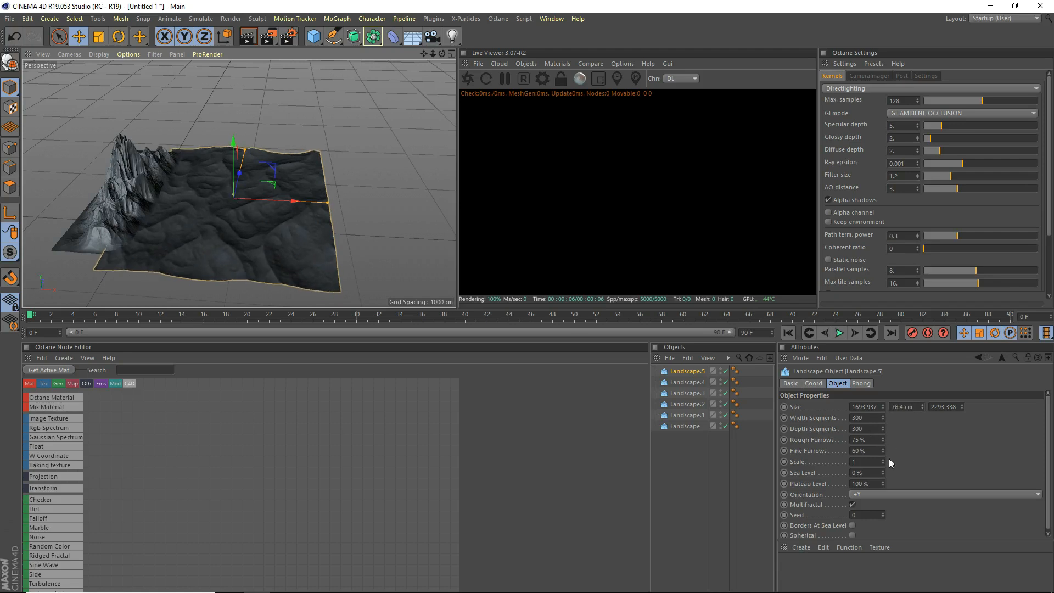
left_click_drag(881, 461, 882, 460)
left_click_drag(232, 195, 232, 190)
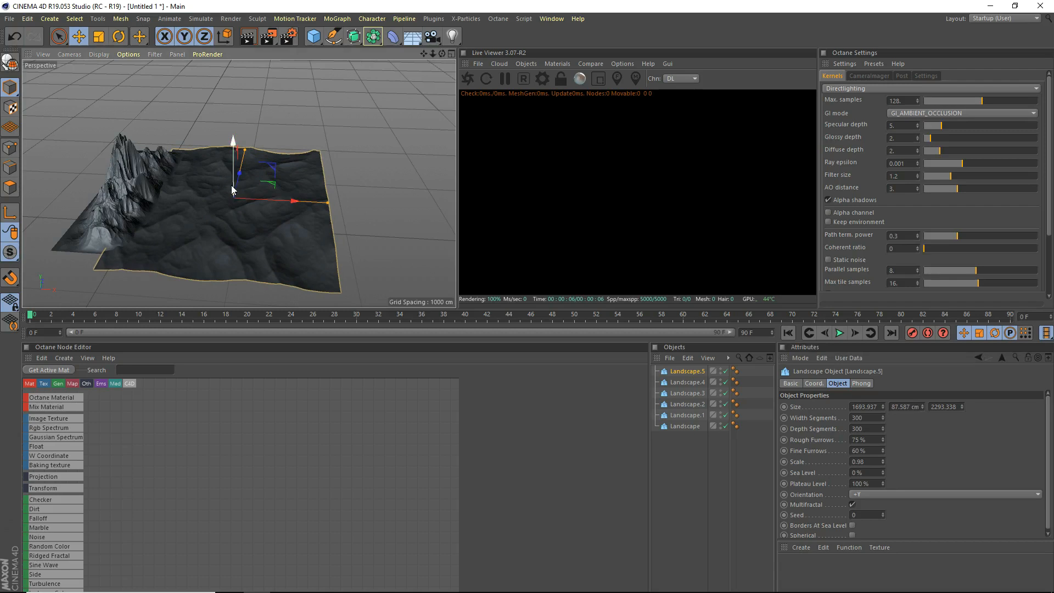
left_click(870, 462)
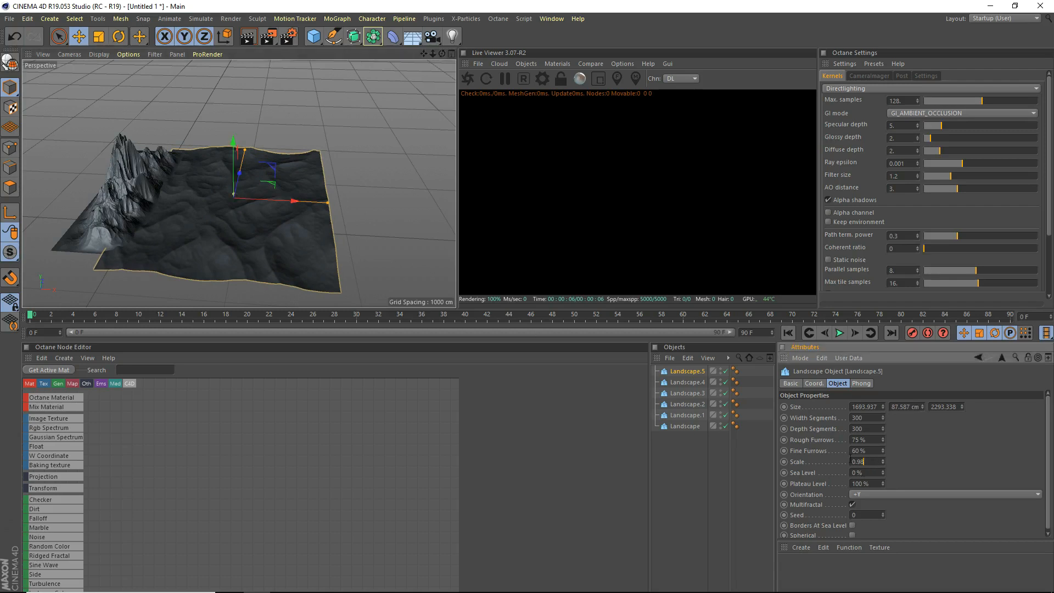
type(".5")
key("Return")
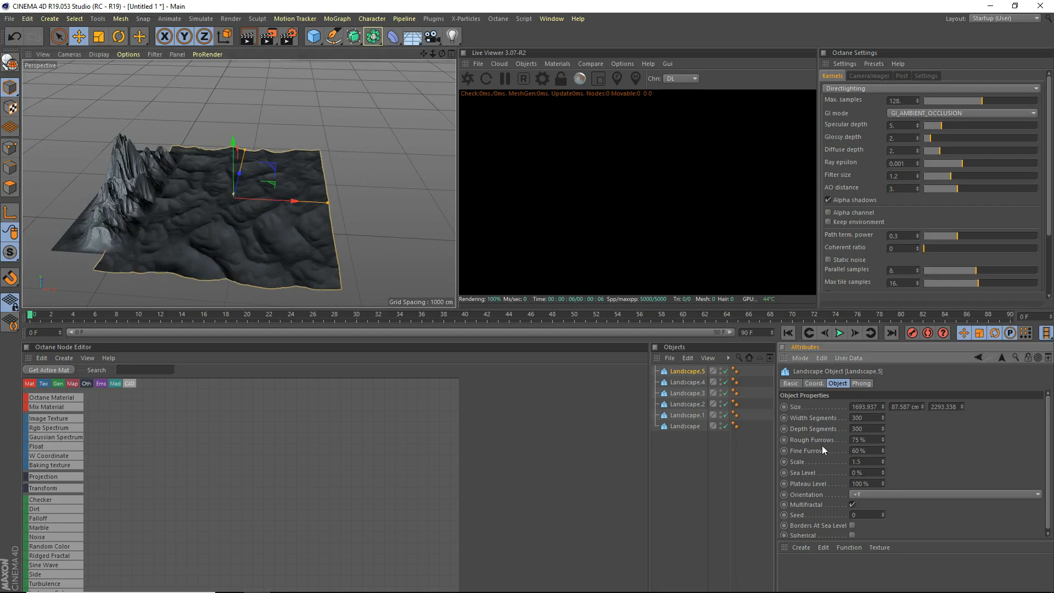
- Extend the terrain's X size to about 1899 cm and shift it forward from the mountains
scroll(169, 202, "up", 6)
left_click_drag(442, 55, 436, 78)
scroll(319, 183, "down", 5)
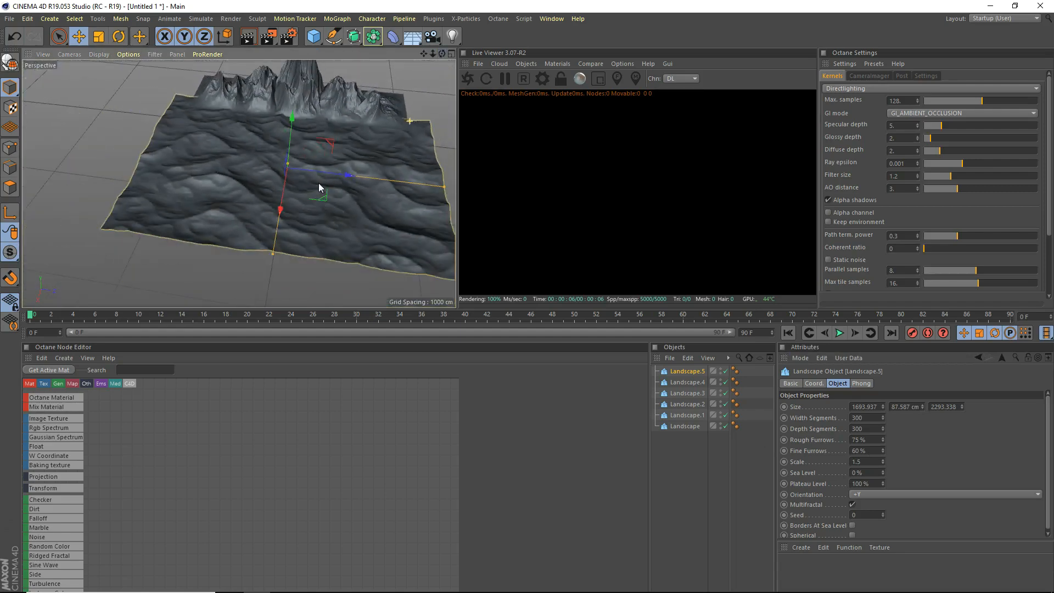
left_click_drag(275, 253, 272, 267)
mouse_move(279, 210)
left_mouse_down()
mouse_move(265, 236)
mouse_move(272, 226)
left_mouse_up()
left_click_drag(287, 129, 287, 126)
scroll(309, 112, "down", 6)
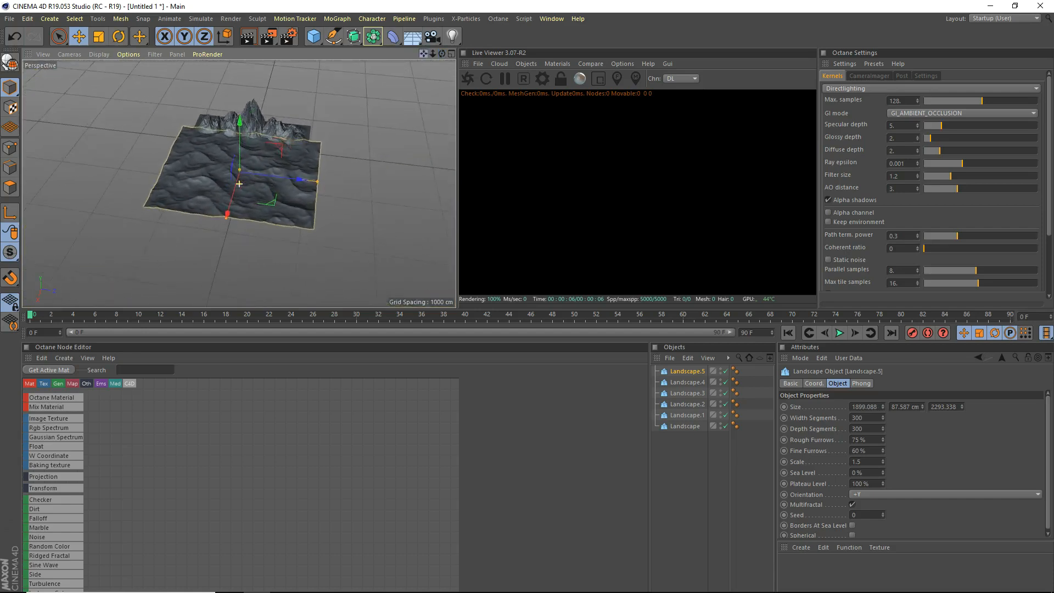
- Add an Octane Scatter object and a Sphere primitive to the scene
left_click(526, 64)
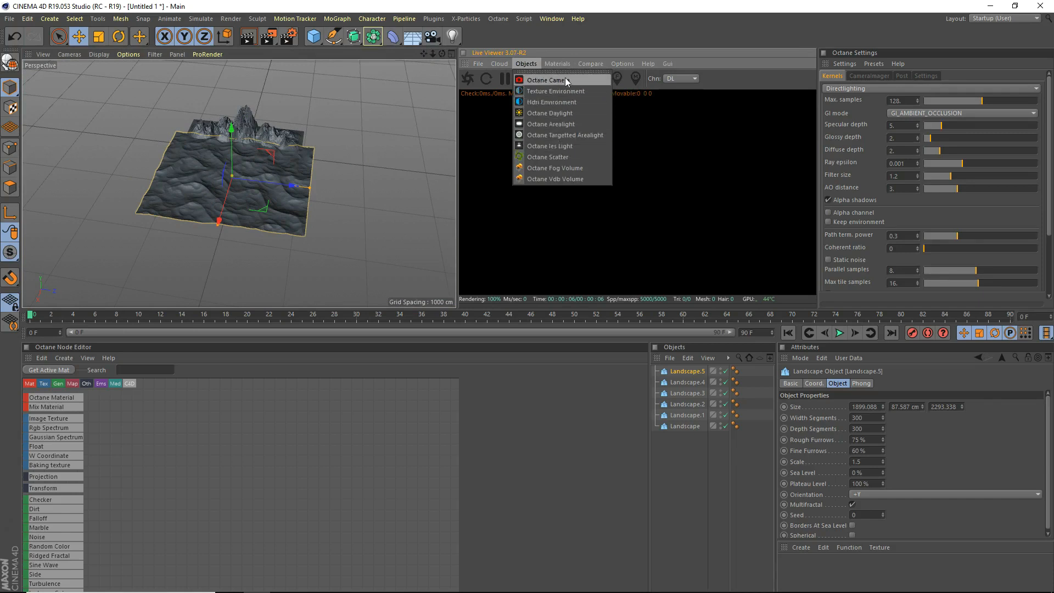
left_click(564, 157)
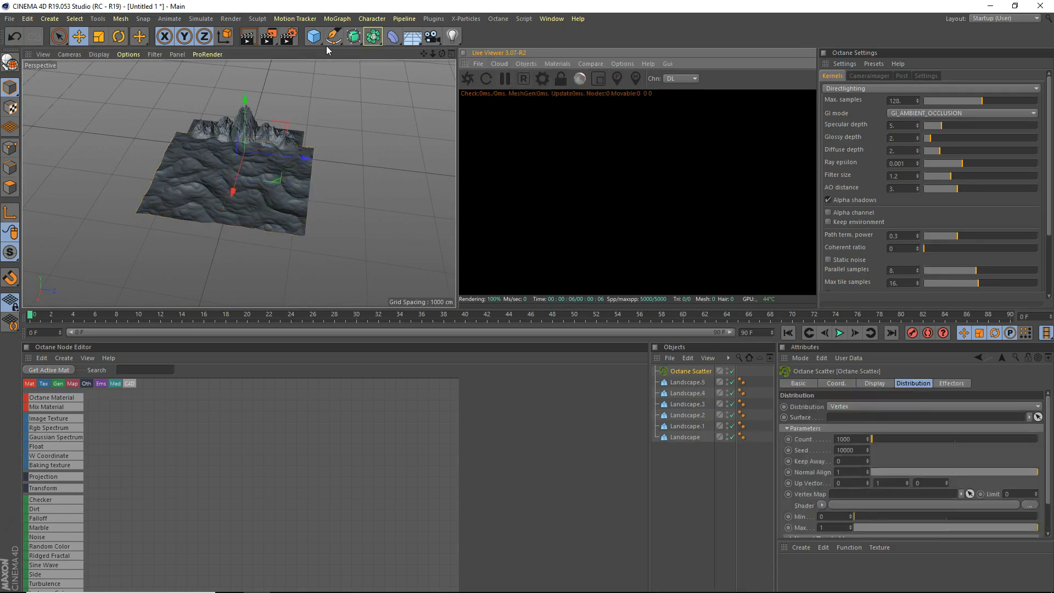
left_click(314, 37)
left_click(524, 71)
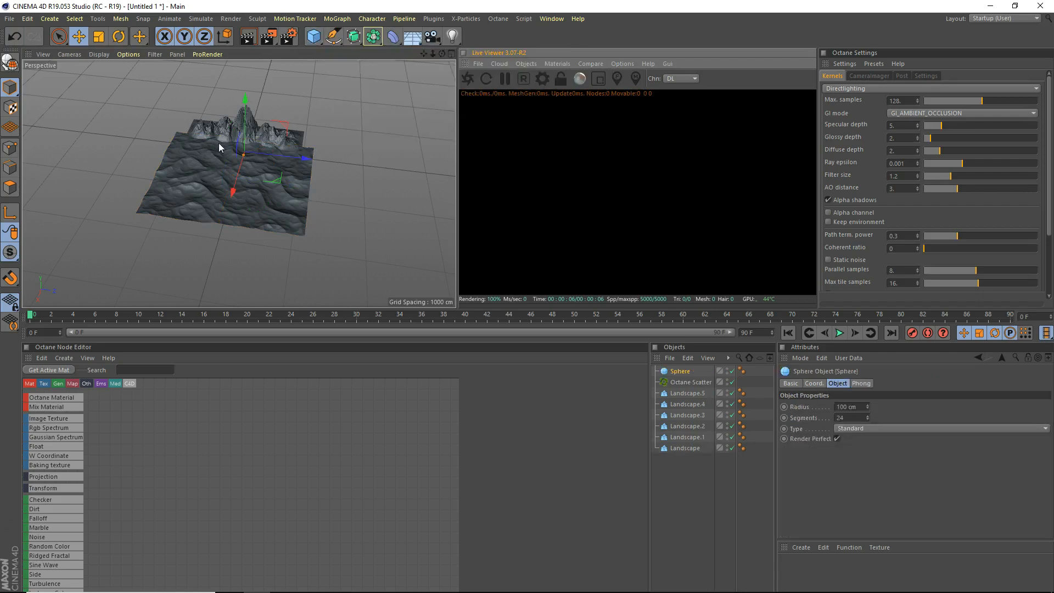
- Shrink the sphere to a radius of about 34 cm
scroll(222, 146, "up", 2)
scroll(249, 144, "up", 3)
scroll(250, 143, "up", 1)
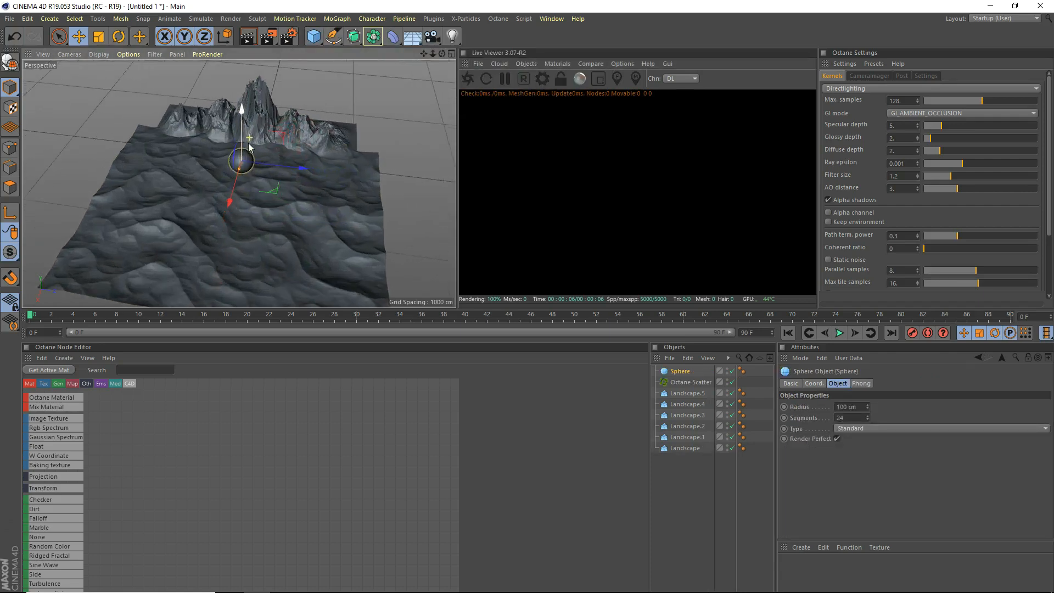
left_click_drag(240, 169, 239, 163)
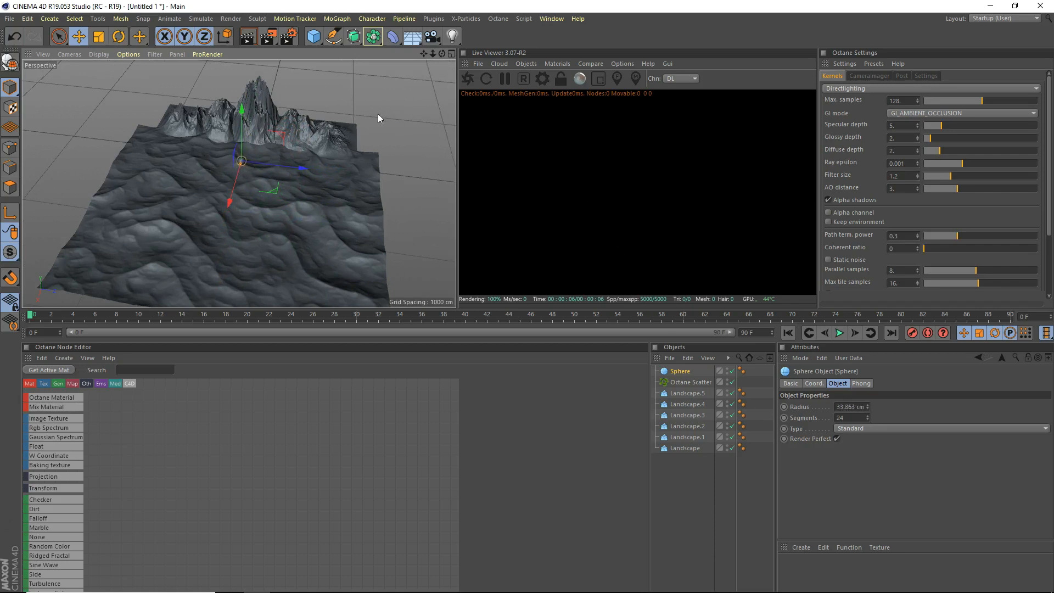
- Nest the sphere under the Octane Scatter and assign Landscape.5 as the scatter's distribution surface
left_click(677, 370)
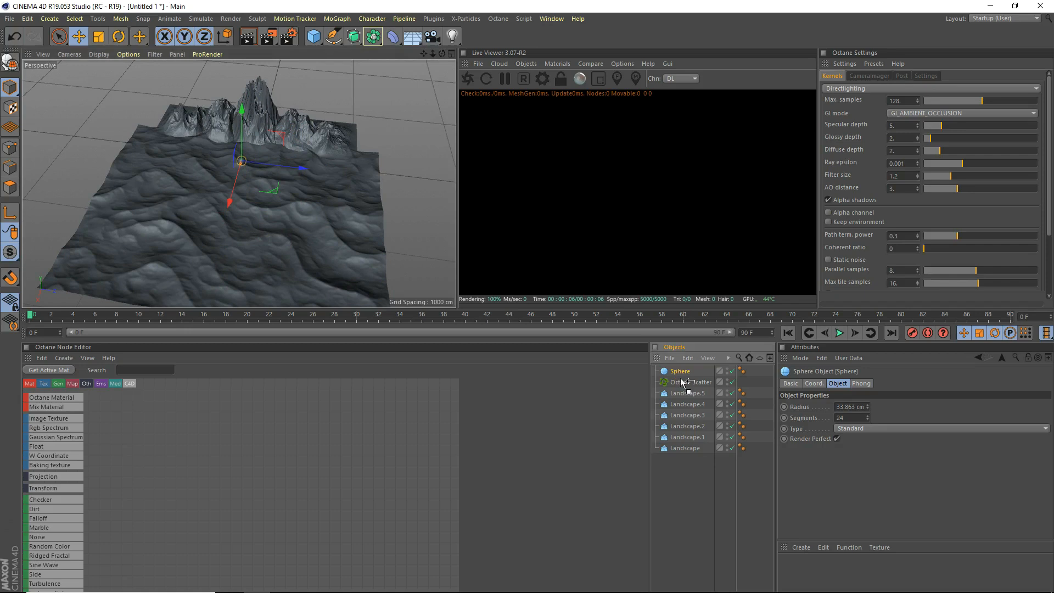
left_click_drag(677, 375, 861, 423)
left_click(686, 372)
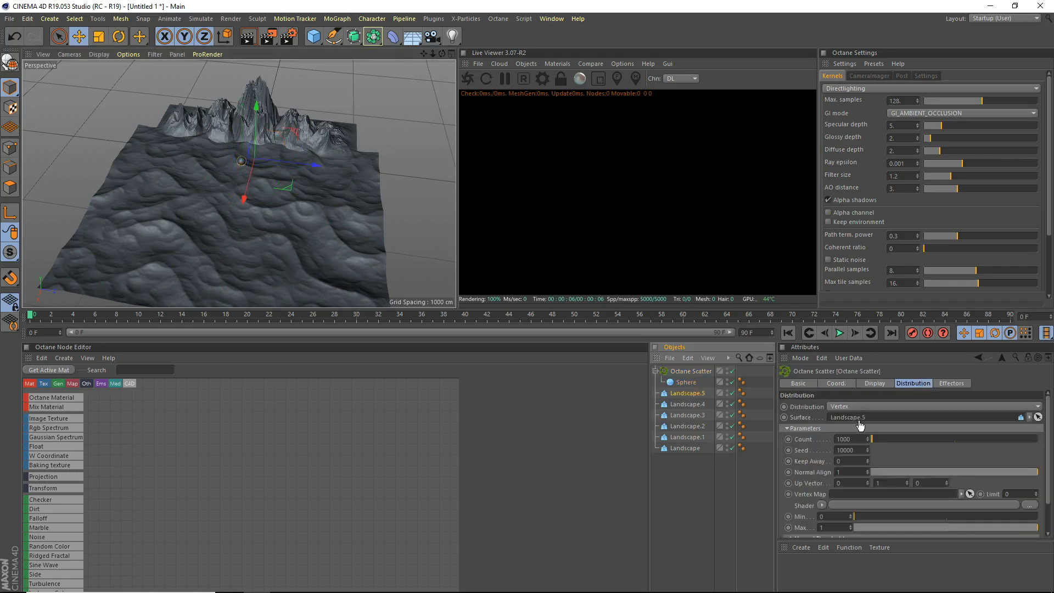
- Switch the scatter's distribution from Vertex to Surface and set its count to 90
scroll(277, 237, "up", 5)
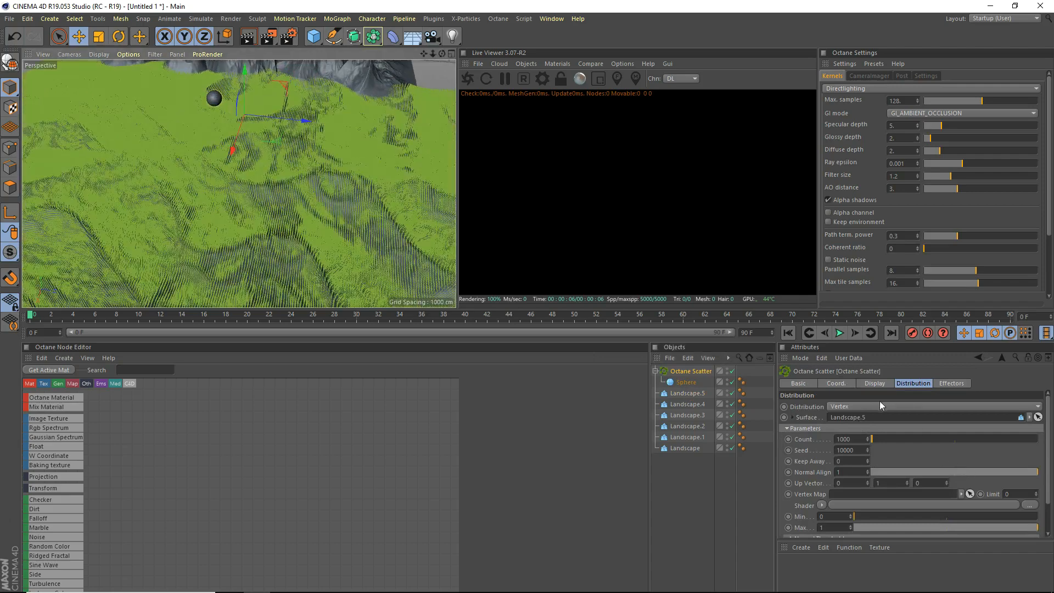
left_click(877, 407)
left_click(864, 429)
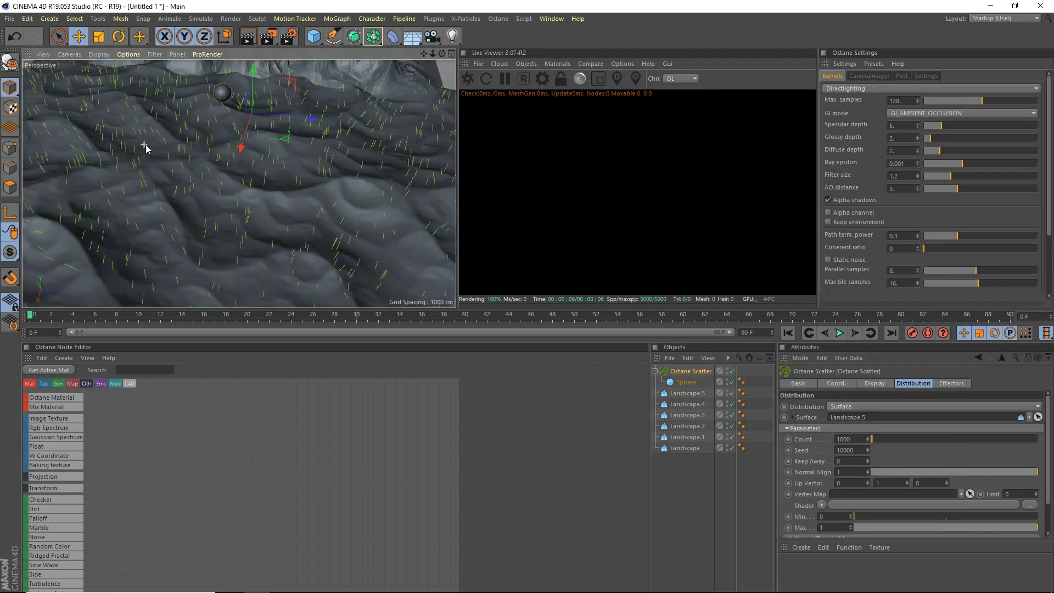
left_click(840, 439)
key("BackSpace")
key("Return")
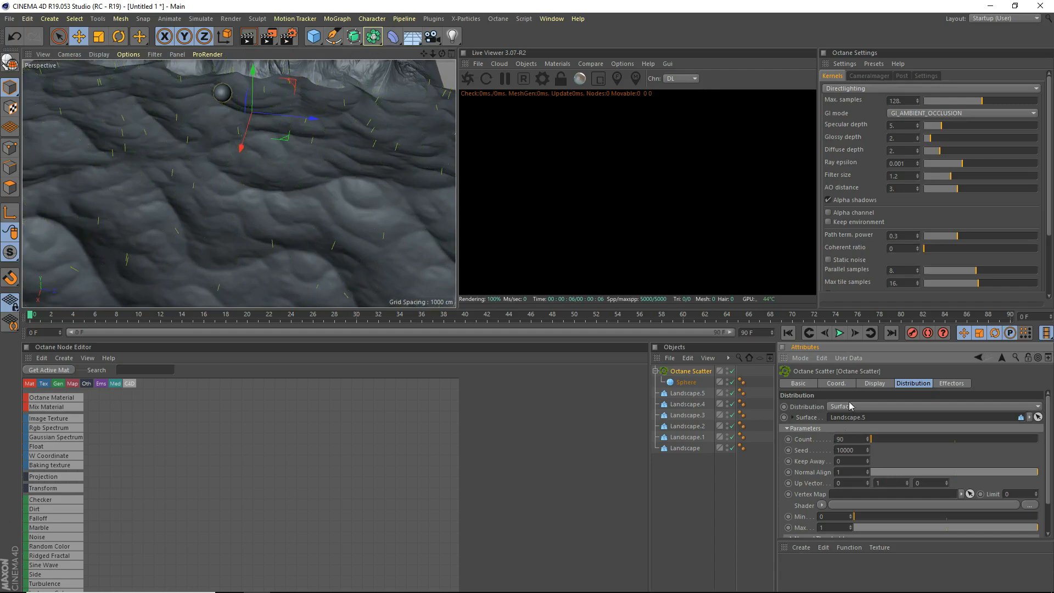
- Start the Octane live render and raise the foreground terrain Landscape.5 slightly
left_click(467, 78)
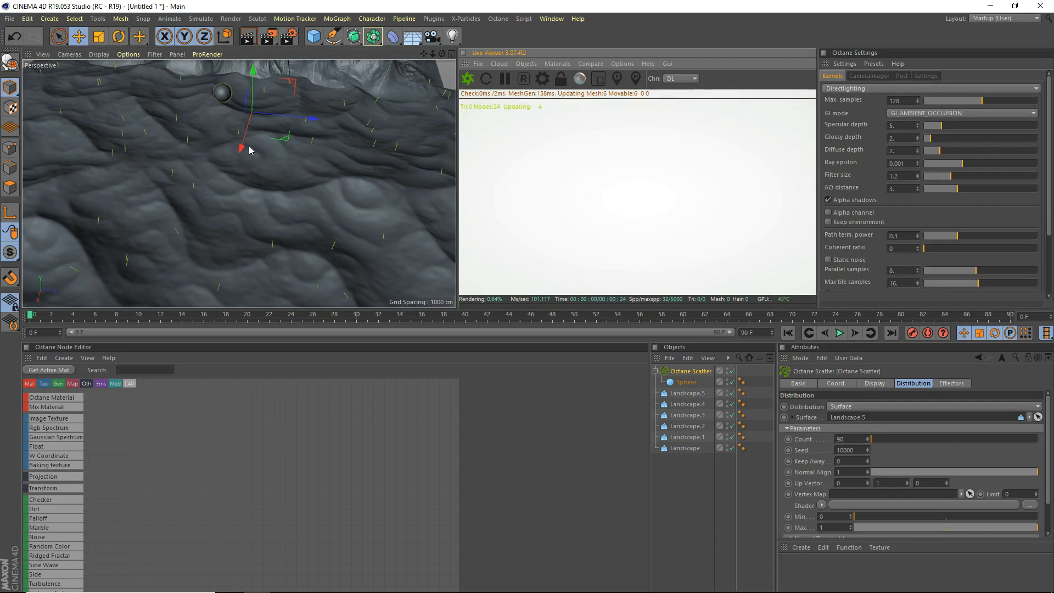
scroll(144, 141, "down", 3)
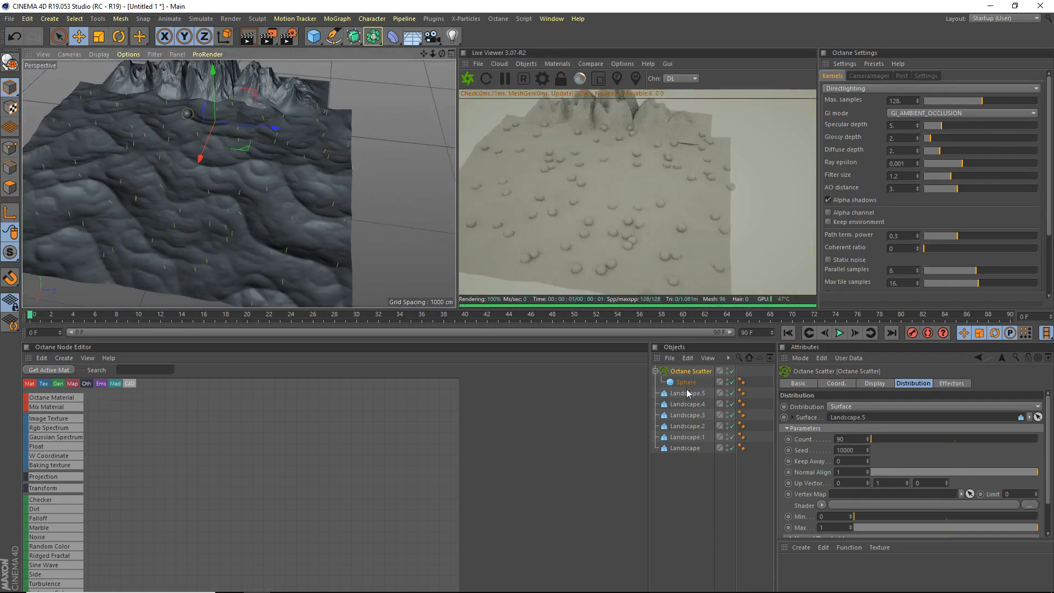
left_click(680, 394)
left_click_drag(171, 124, 167, 117)
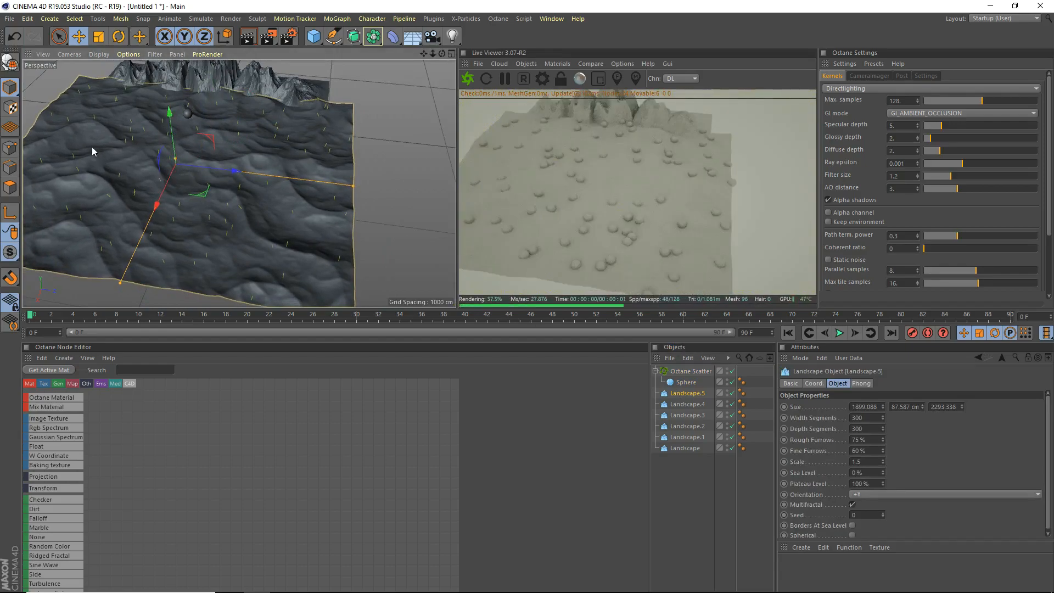
- Offset the scattered spheres upward by setting the Octane Scatter's Y position to 30 cm
scroll(83, 126, "up", 3)
scroll(78, 115, "up", 3)
mouse_move(442, 54)
left_mouse_down()
mouse_move(467, 19)
mouse_move(439, 54)
left_mouse_up()
left_click_drag(363, 107, 393, 87, "alt")
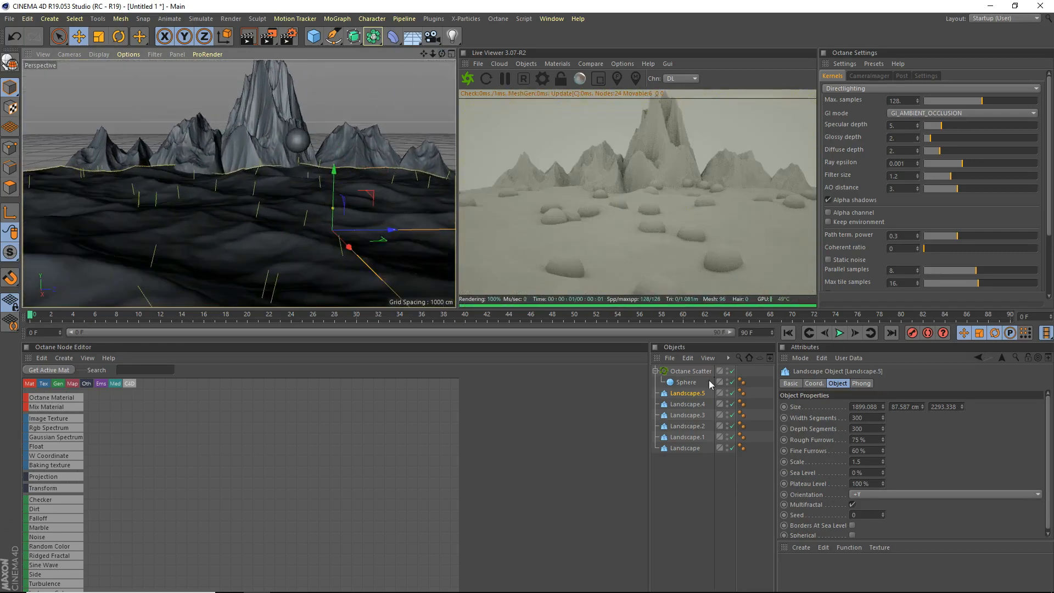
left_click(690, 372)
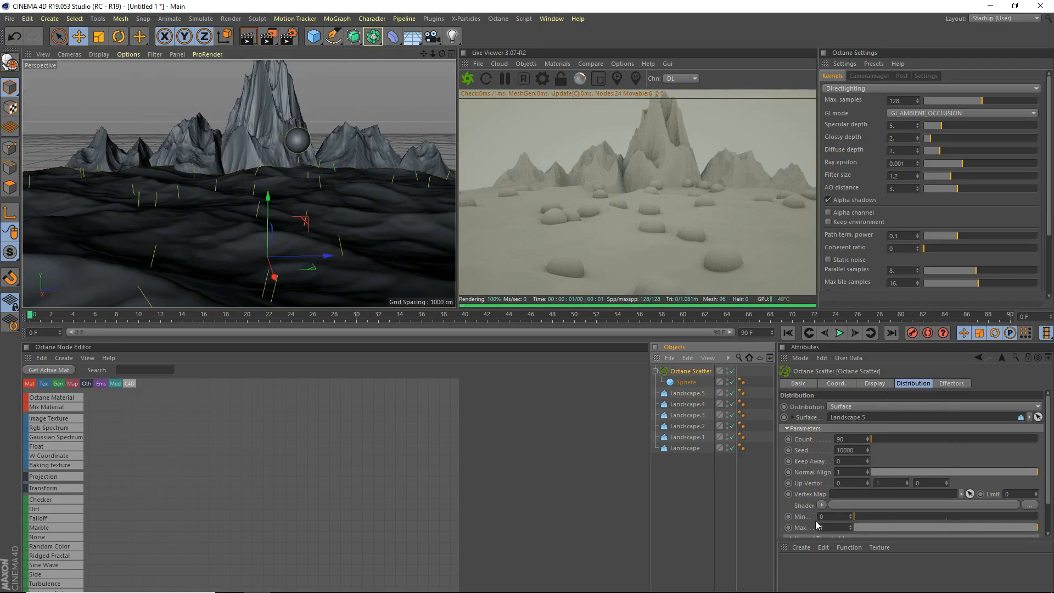
scroll(804, 524, "down", 2)
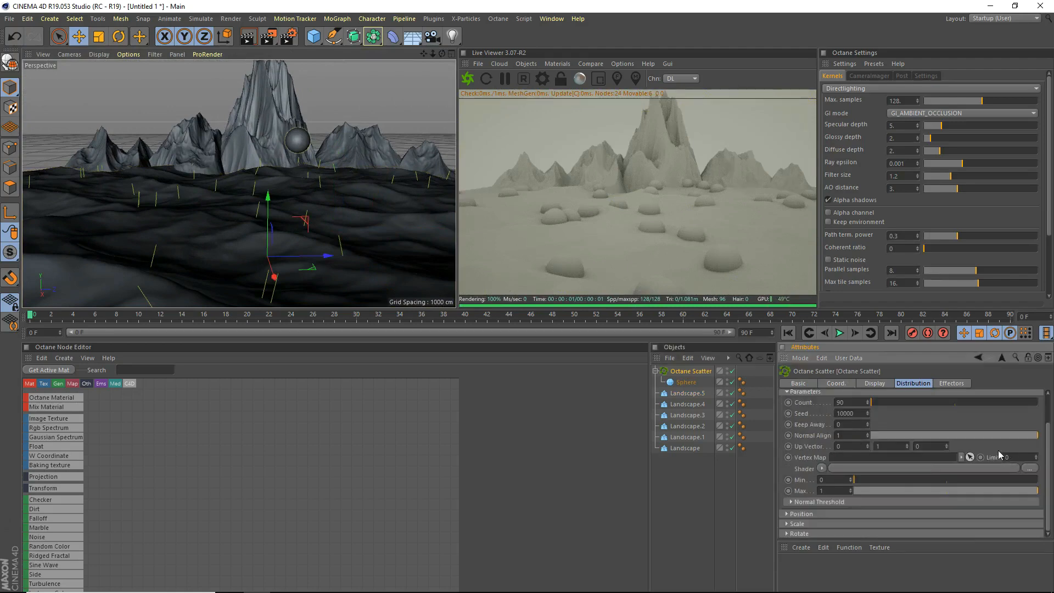
left_click(802, 514)
mouse_move(893, 525)
left_mouse_down()
mouse_move(893, 509)
mouse_move(892, 531)
left_mouse_up()
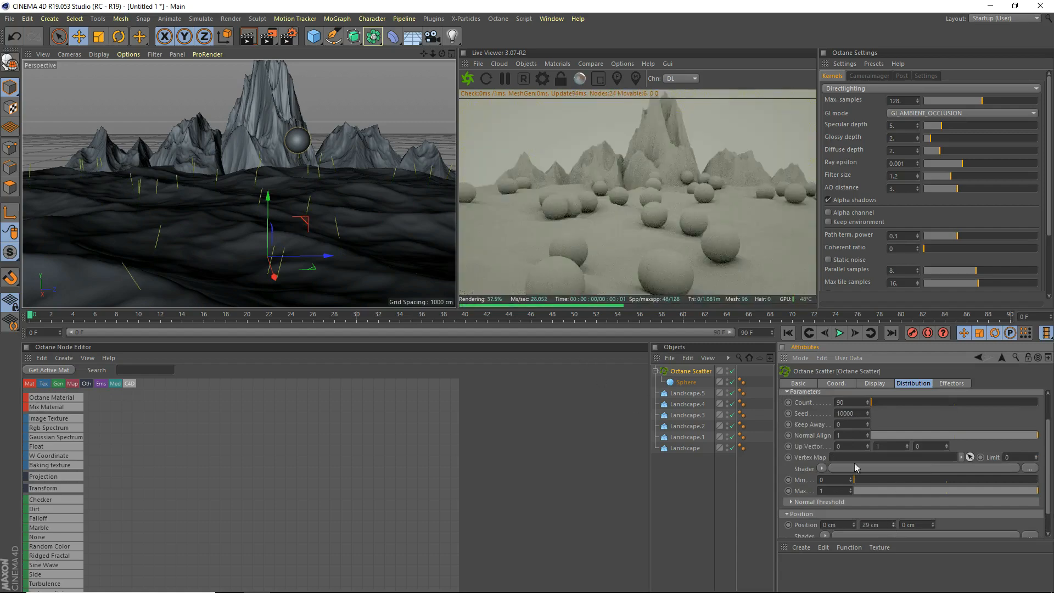
key("ctrl+z")
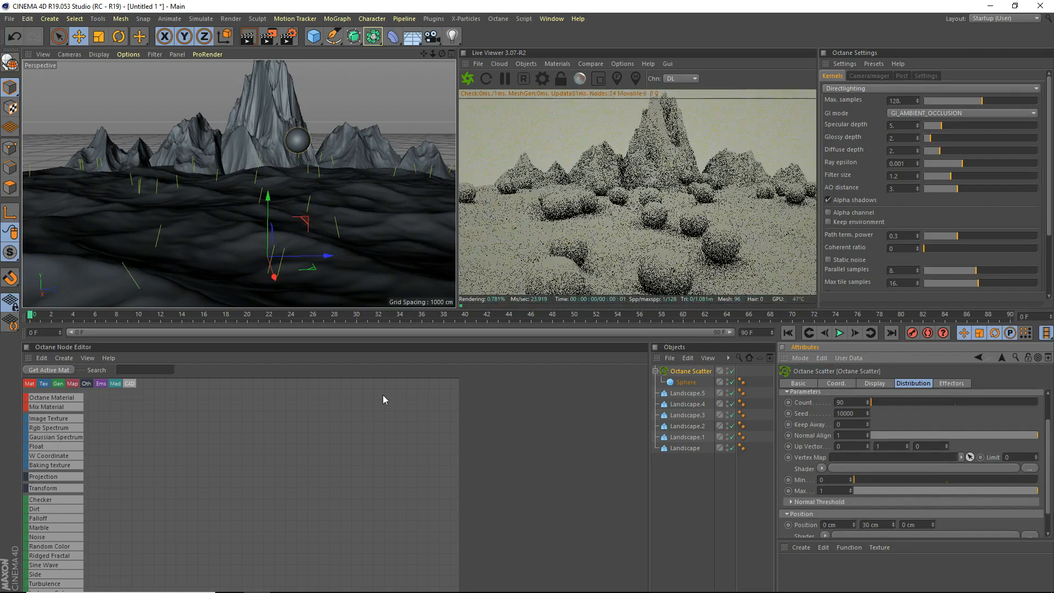
- Set the scattered sphere's segments to 32
scroll(343, 125, "up", 3)
scroll(343, 121, "up", 3)
scroll(314, 139, "down", 6)
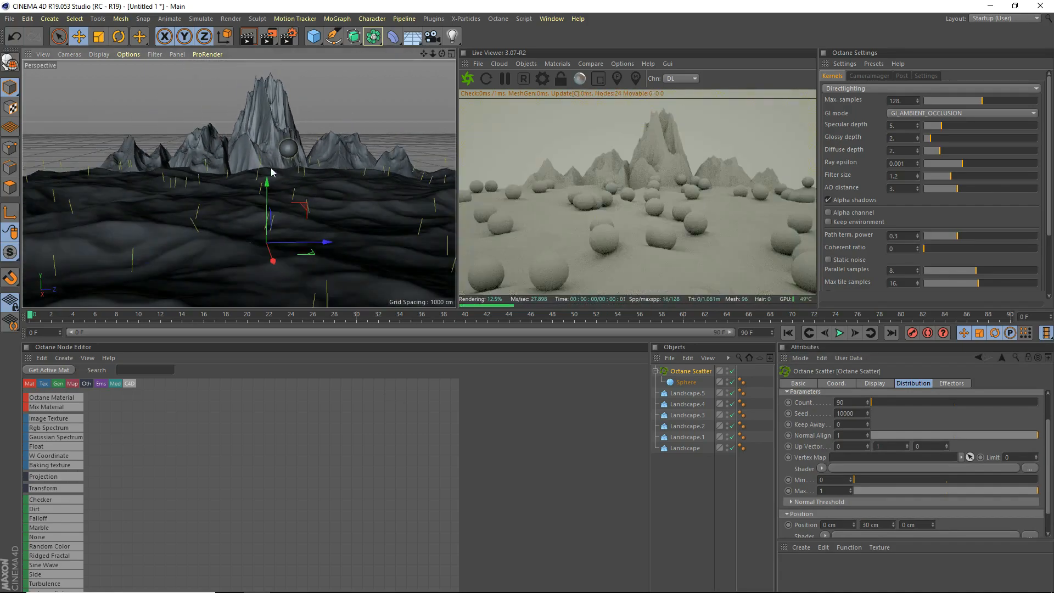
scroll(293, 163, "up", 3)
middle_click_drag(237, 181, 204, 194, "alt")
scroll(281, 95, "up", 2)
scroll(281, 96, "up", 3)
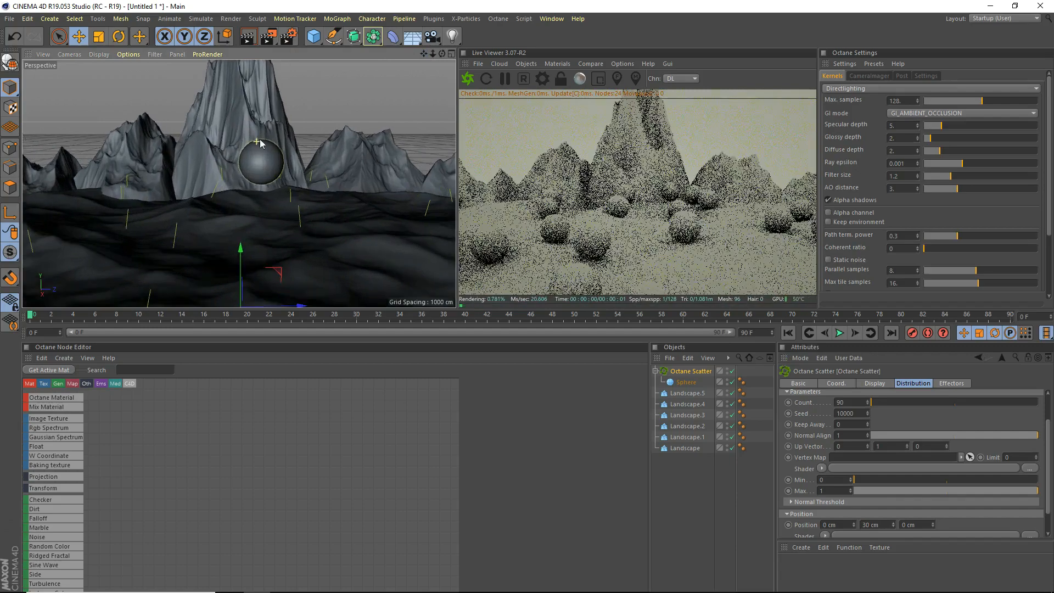
left_click_drag(441, 54, 441, 26)
left_click(257, 132)
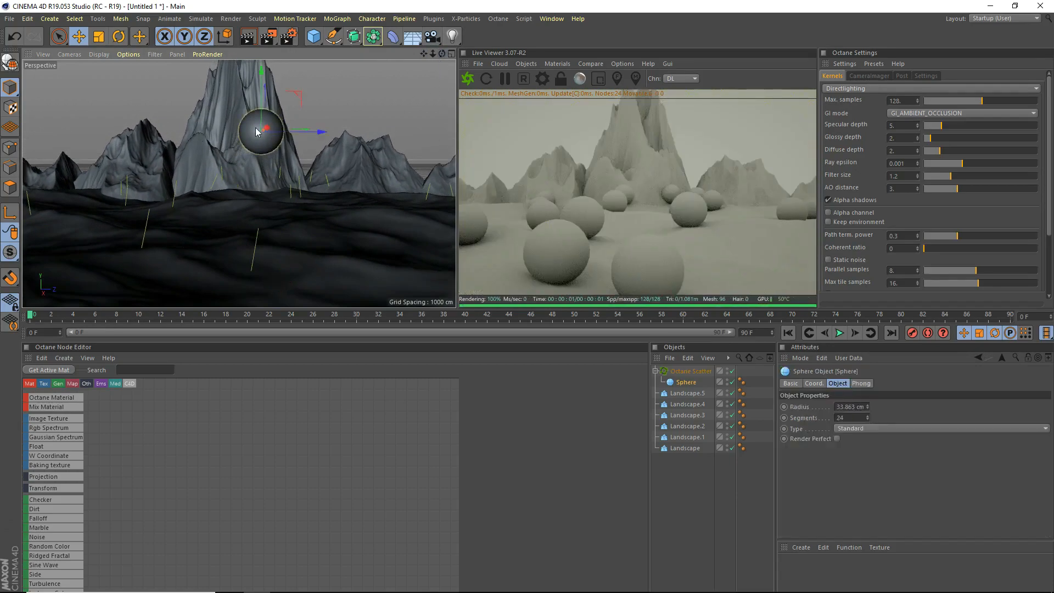
left_click(831, 417)
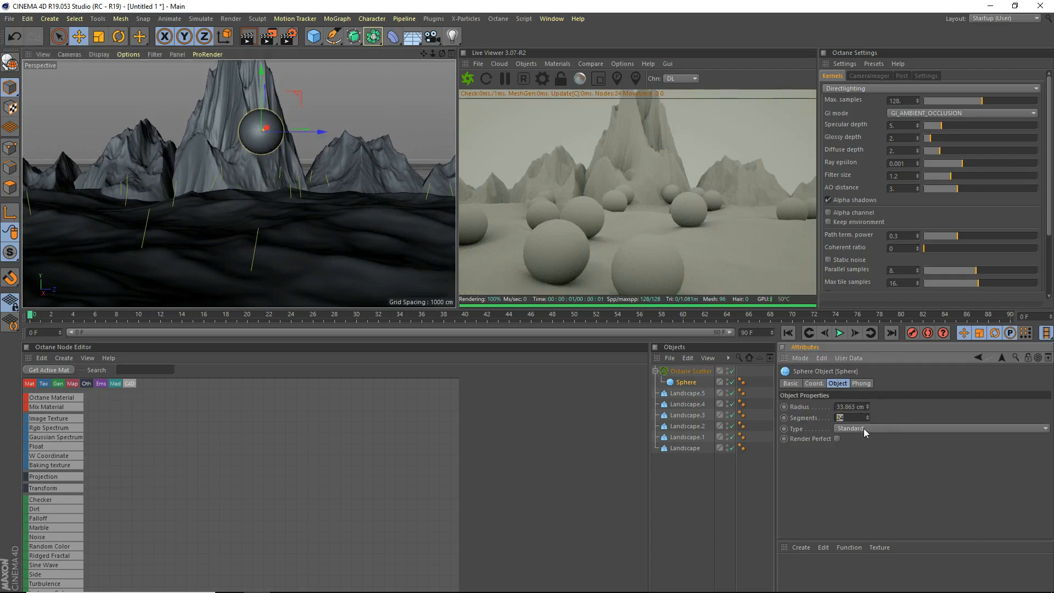
type("32")
key("Return")
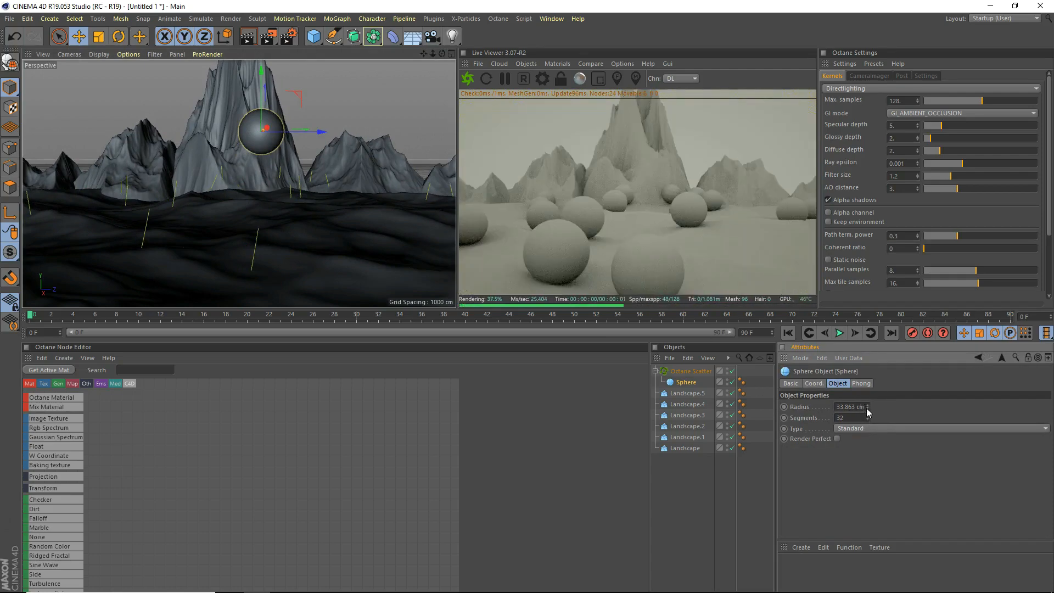
- Reduce the scattered sphere's radius to 15 cm
left_click_drag(868, 407, 867, 414)
double_click(852, 406)
type("15")
key("Return")
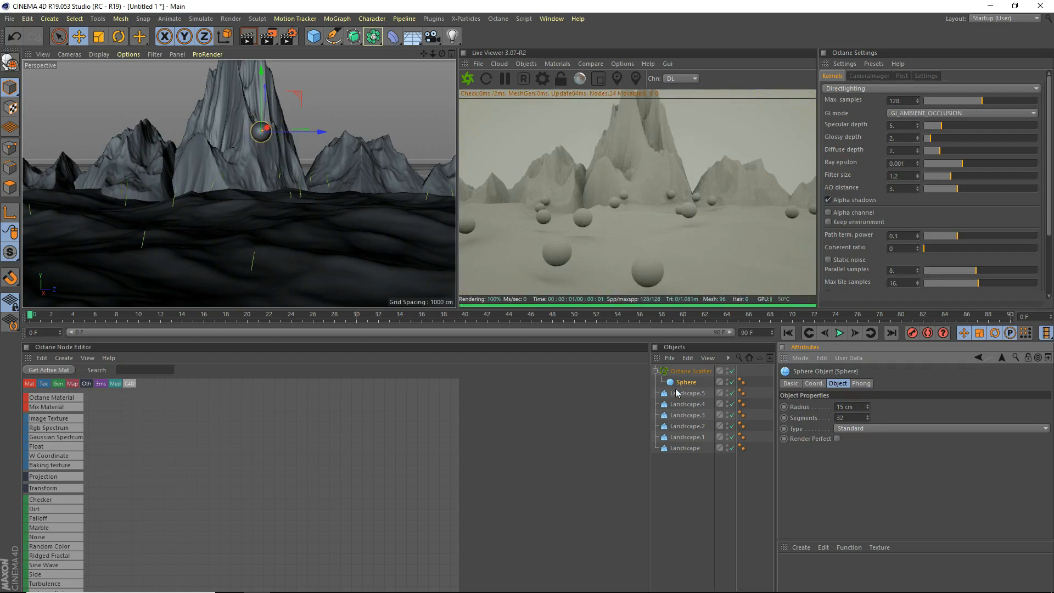
- Lower the Octane Scatter's Y position offset to 12 cm so the spheres sit on the terrain
left_click(684, 373)
scroll(814, 500, "down", 3)
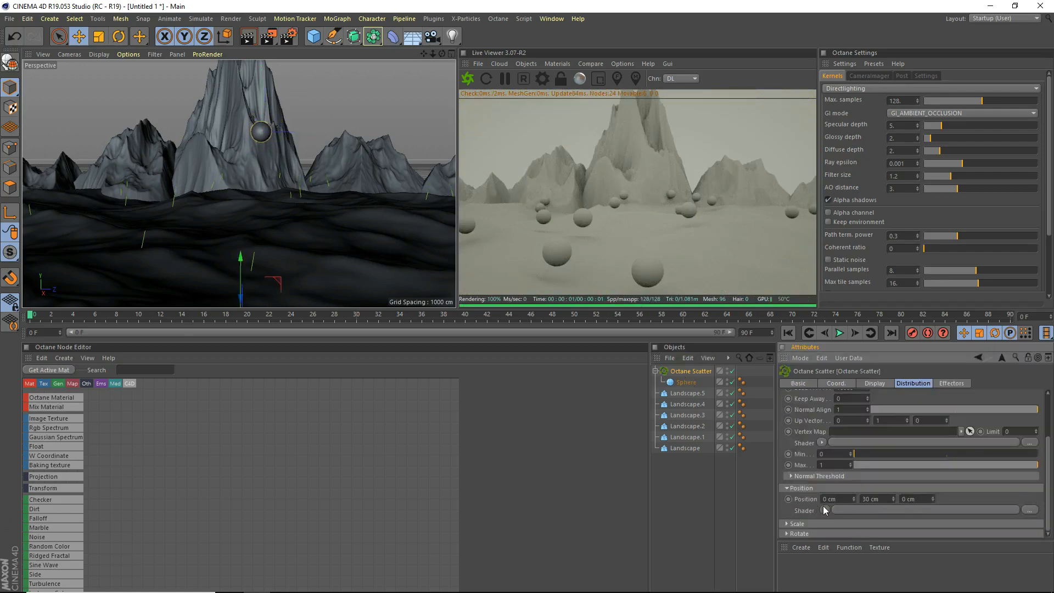
left_click_drag(893, 499, 894, 507)
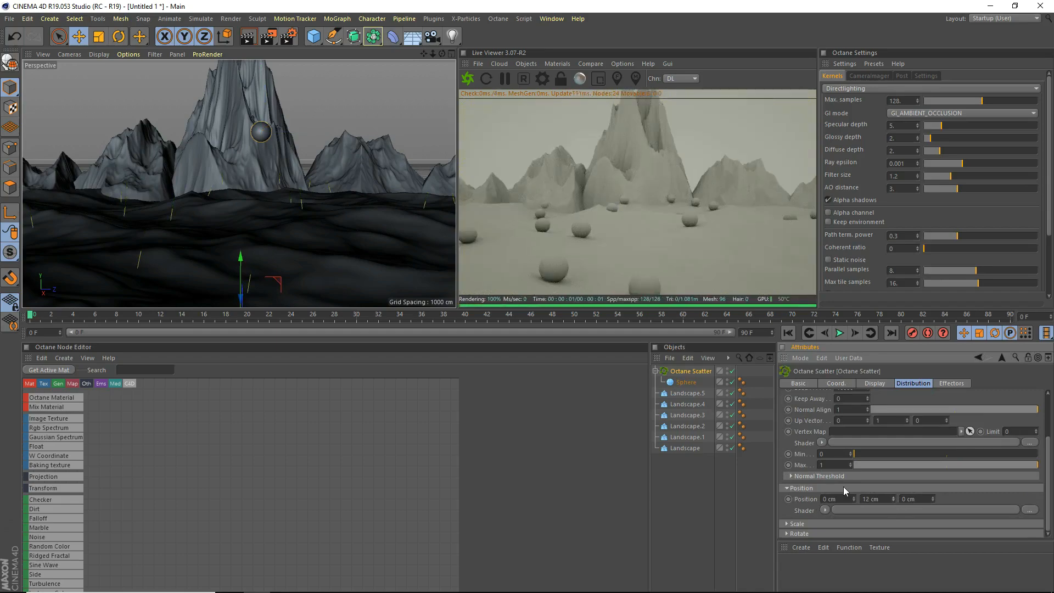
- Try a scatter count of 150 and raise it to 300
left_click_drag(1048, 475, 1046, 430)
left_click(855, 439)
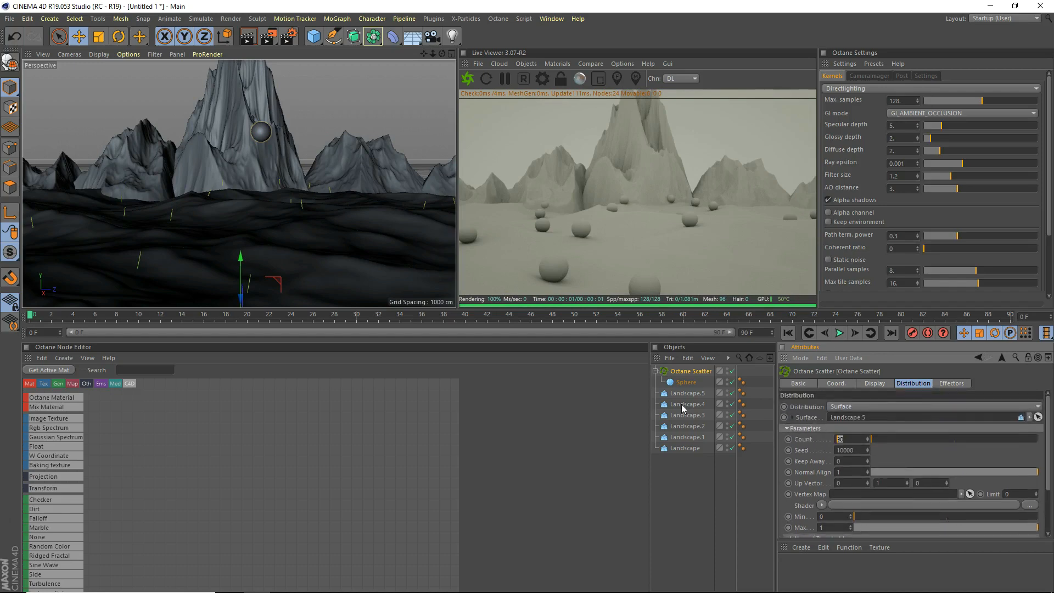
type("150")
key("Return")
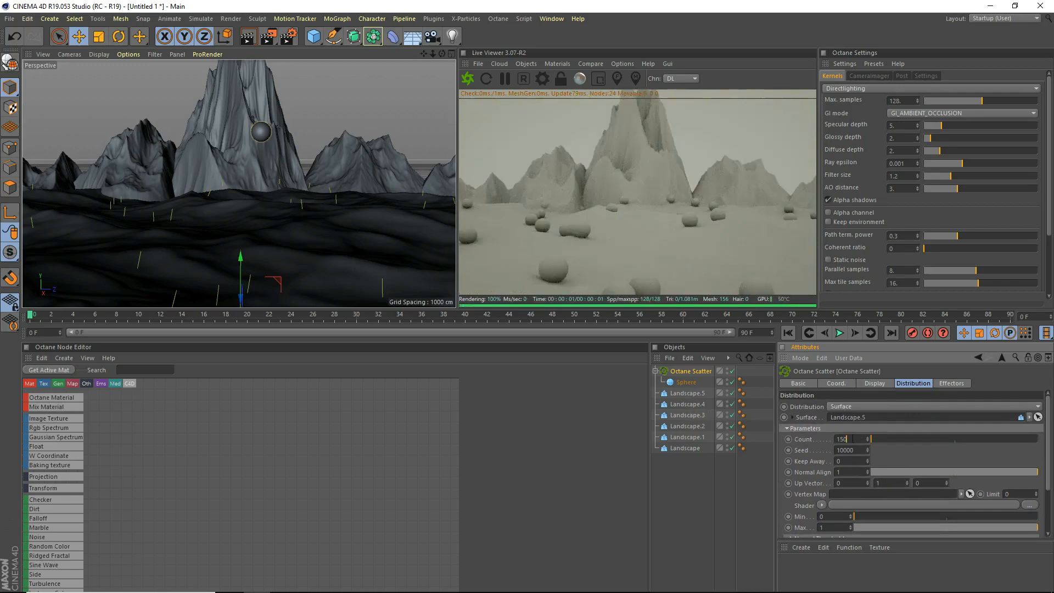
type("300")
key("Return")
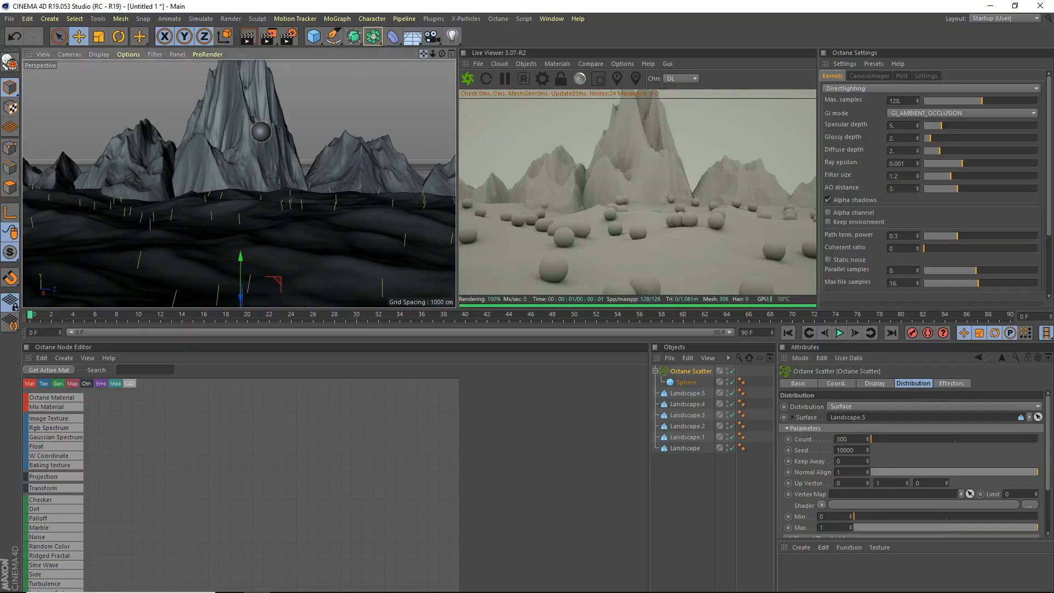
- Frame a low view close to a foreground sphere, add an Octane camera there and turn off its auto focus
mouse_move(423, 54)
left_mouse_down()
mouse_move(434, 53)
mouse_move(425, 54)
left_mouse_up()
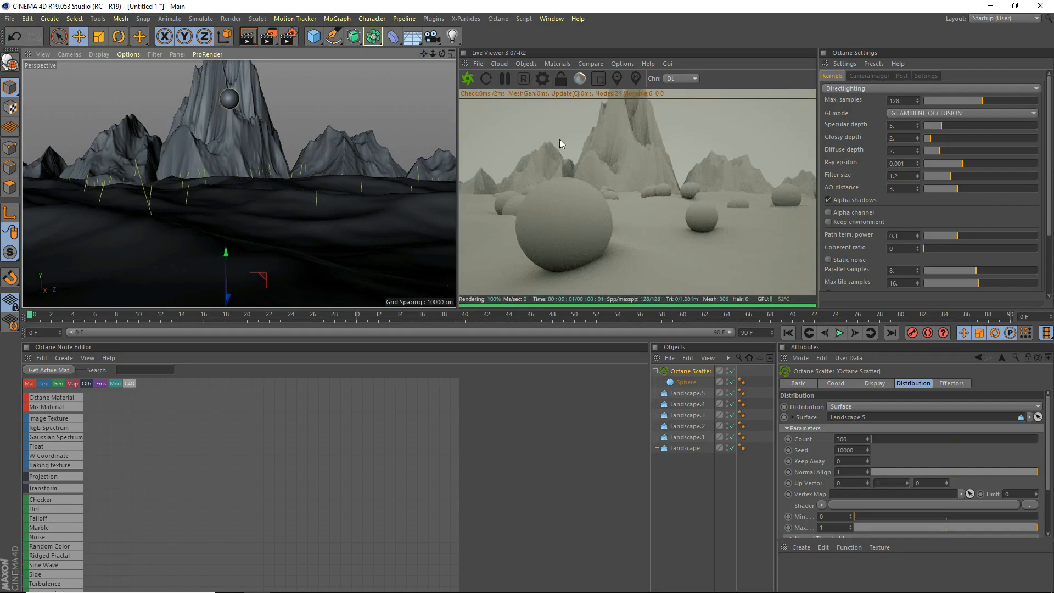
left_click(526, 63)
left_click(555, 82)
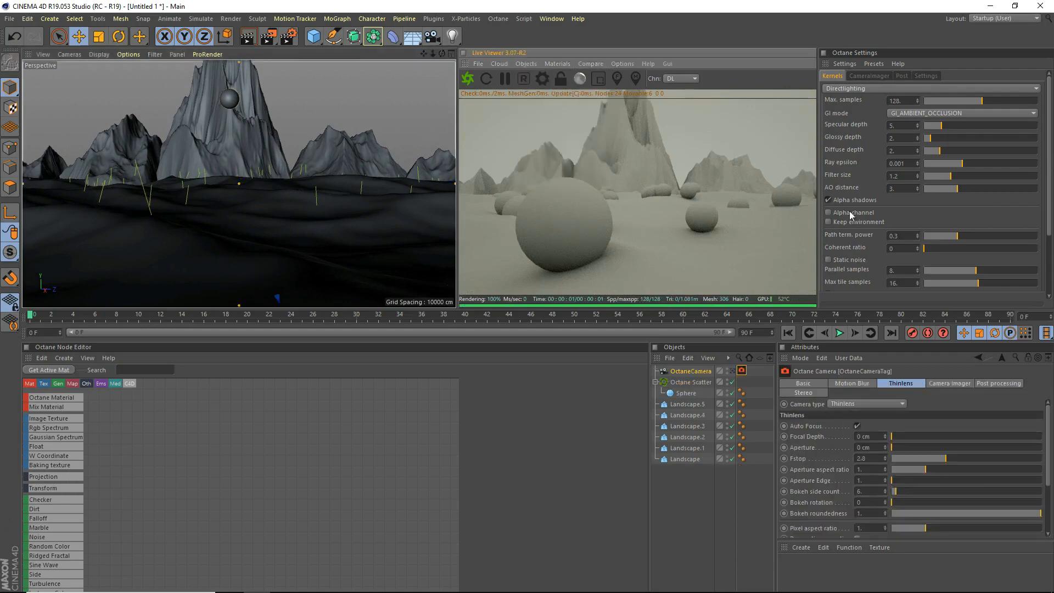
left_click(857, 427)
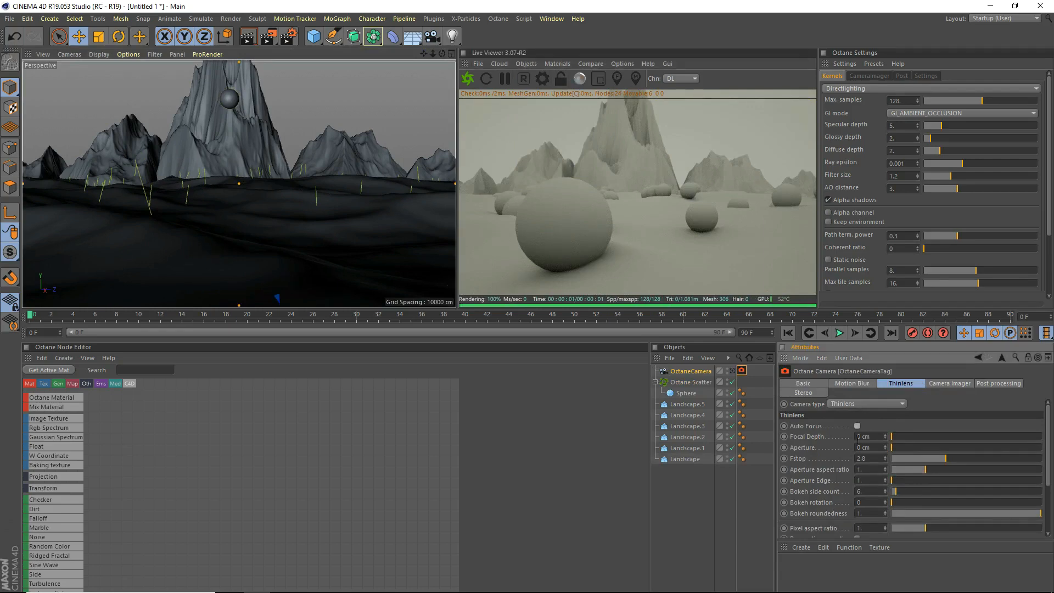
- Set the Octane camera's aperture to 15 cm and look through the camera
left_click(862, 447)
type("15")
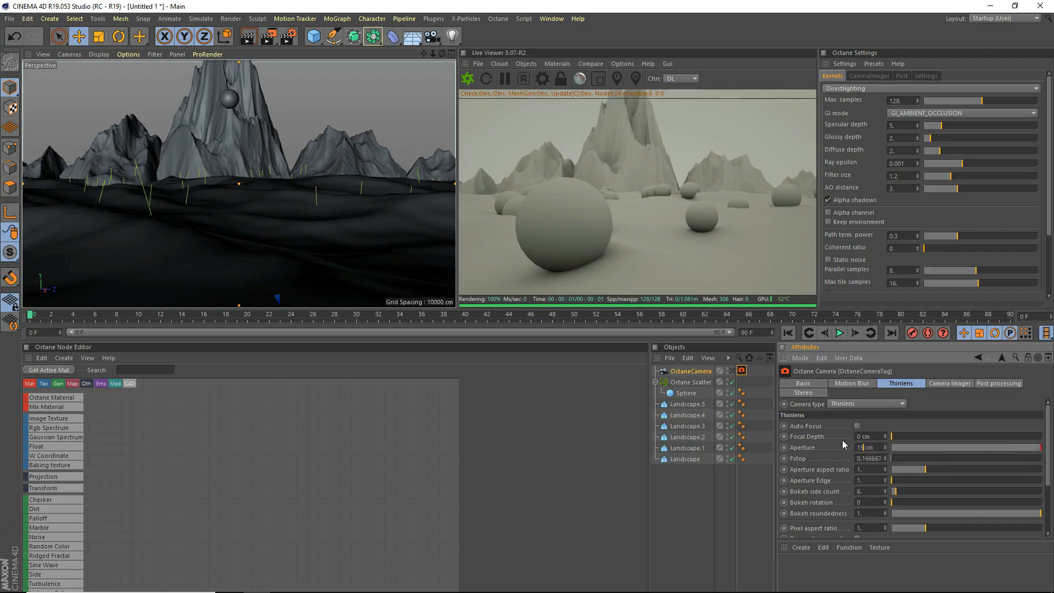
key("Return")
type("30")
double_click(862, 447)
type("1")
left_click(733, 371)
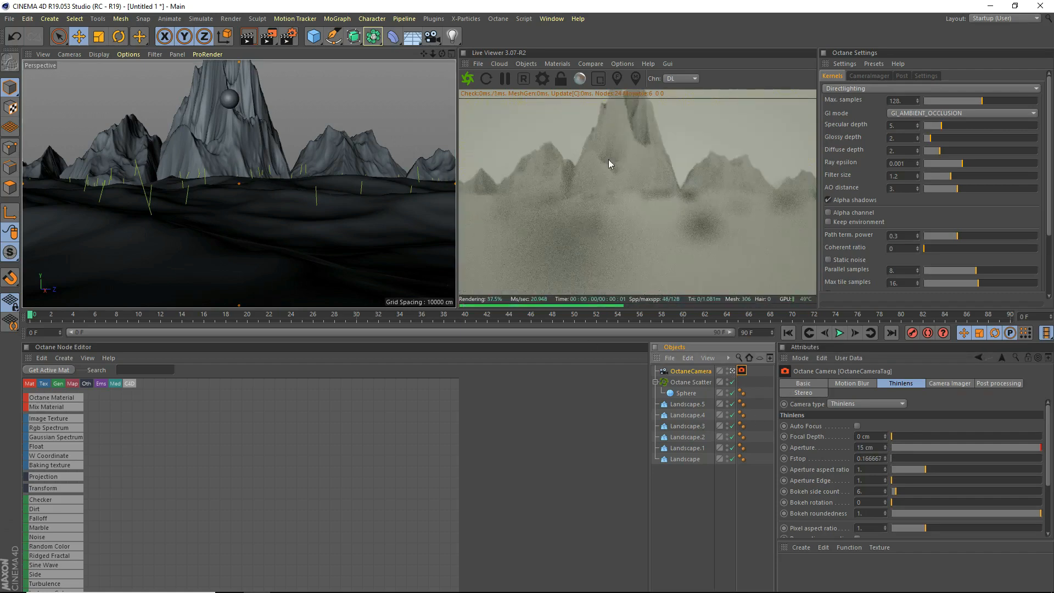
- Pick the large foreground sphere as the focus point in the render and reduce the aperture to about 0.162 cm
left_click(618, 79)
left_click(561, 238)
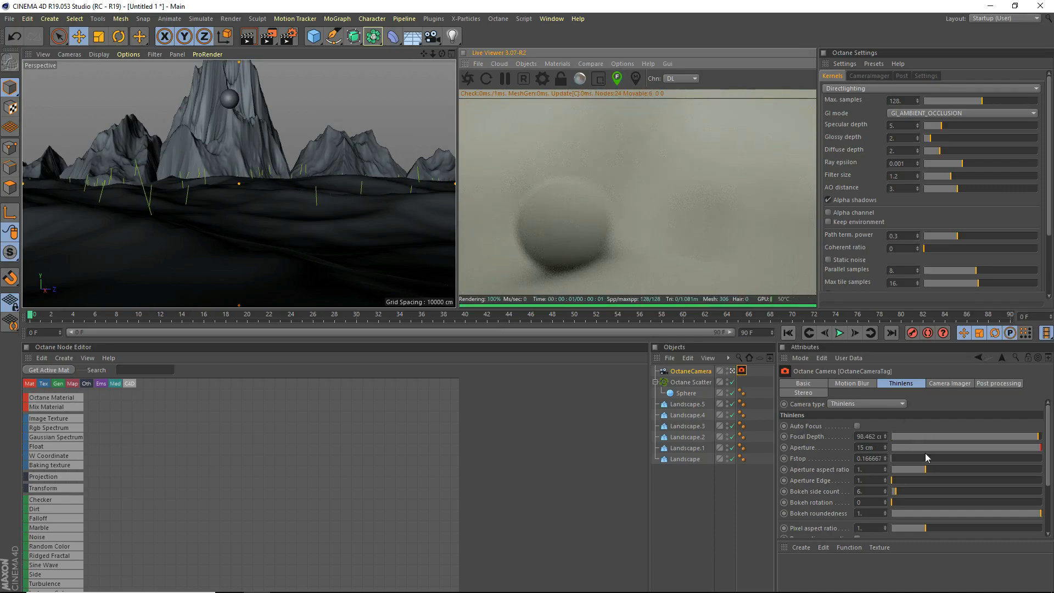
left_click_drag(1041, 448, 896, 444)
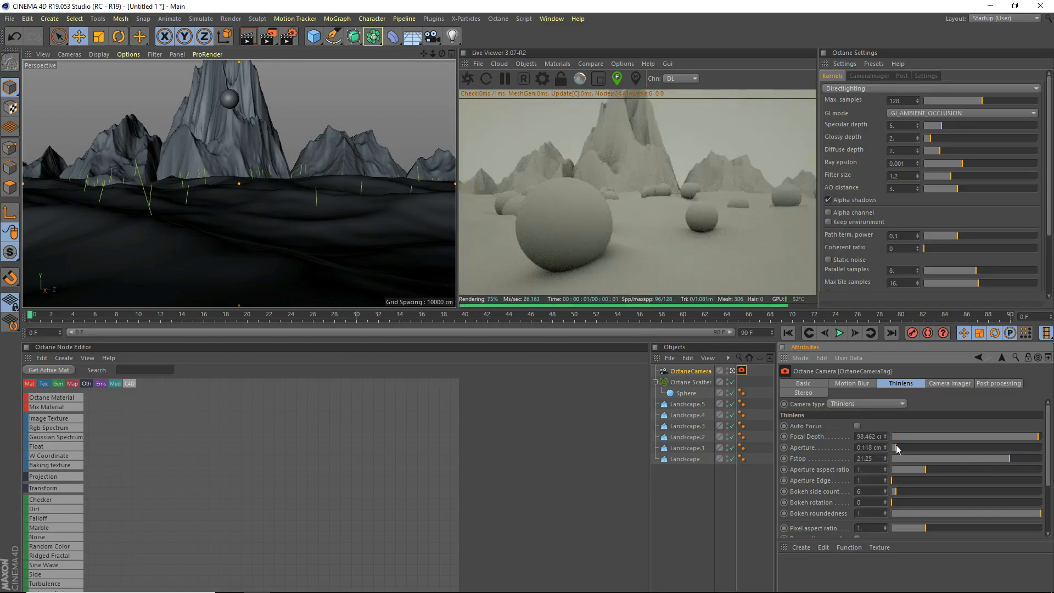
left_click_drag(897, 444, 898, 446)
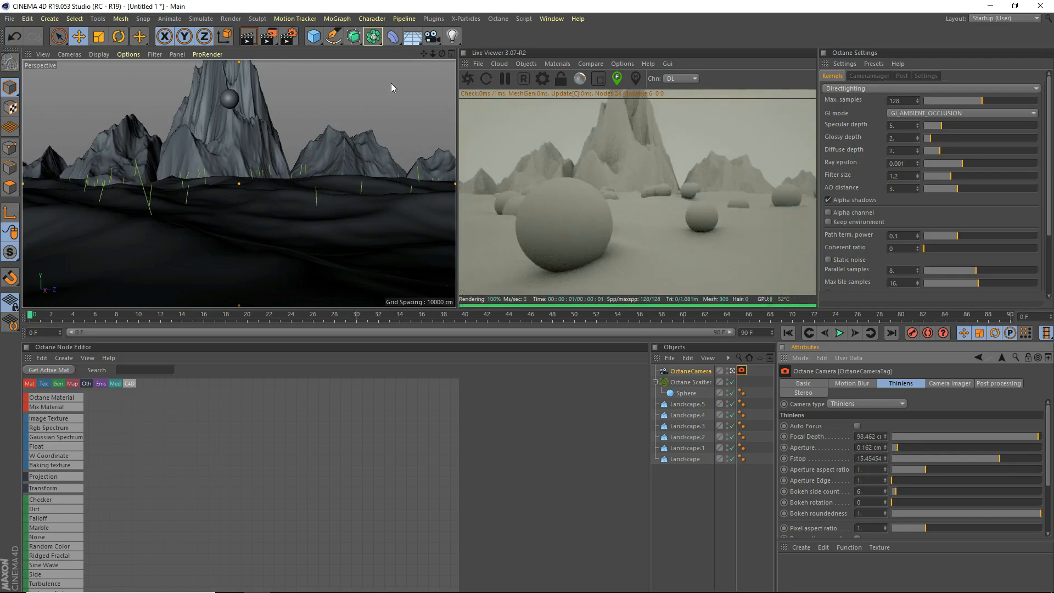
- Test the focus on the tall central mountain and refocus the camera on the large foreground sphere
left_click(612, 76)
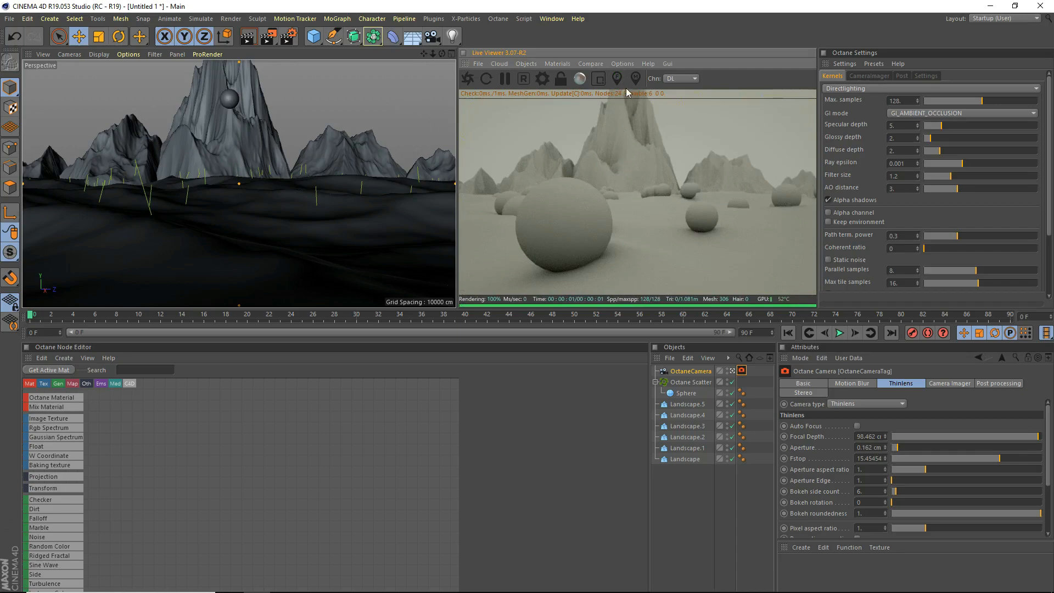
left_click(616, 78)
left_click(618, 127)
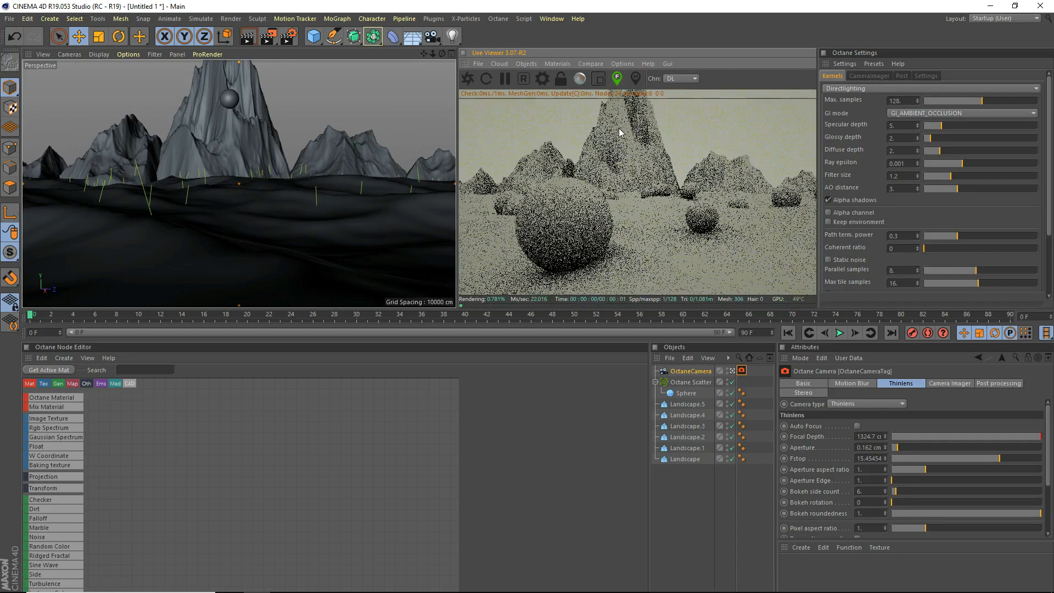
left_click(569, 222)
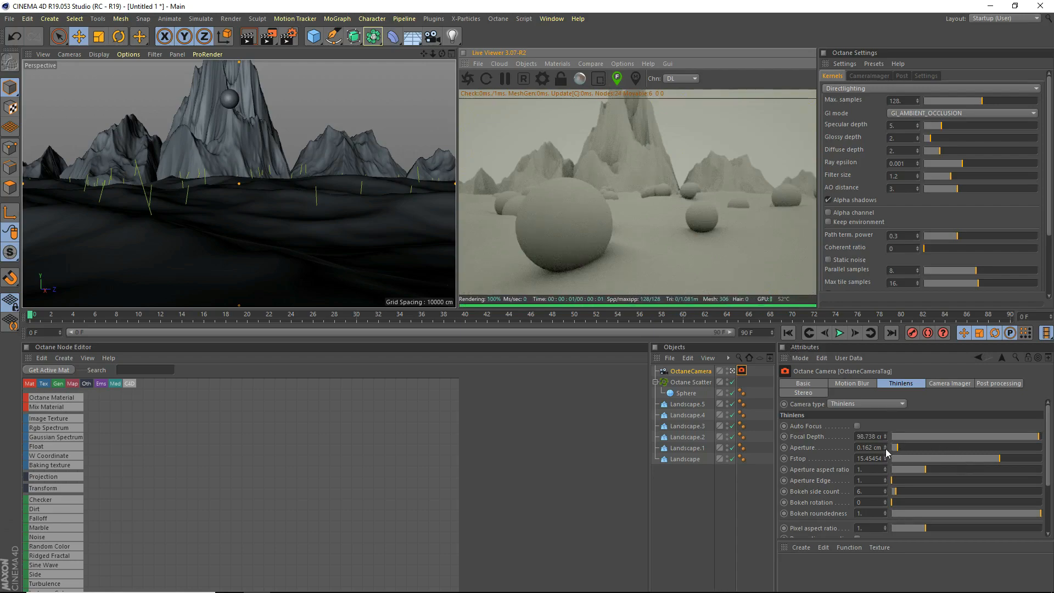
- Raise the Octane camera's aperture to about 0.294 cm, test the focus on the background and refocus on the large foreground sphere
left_click_drag(886, 449, 903, 448)
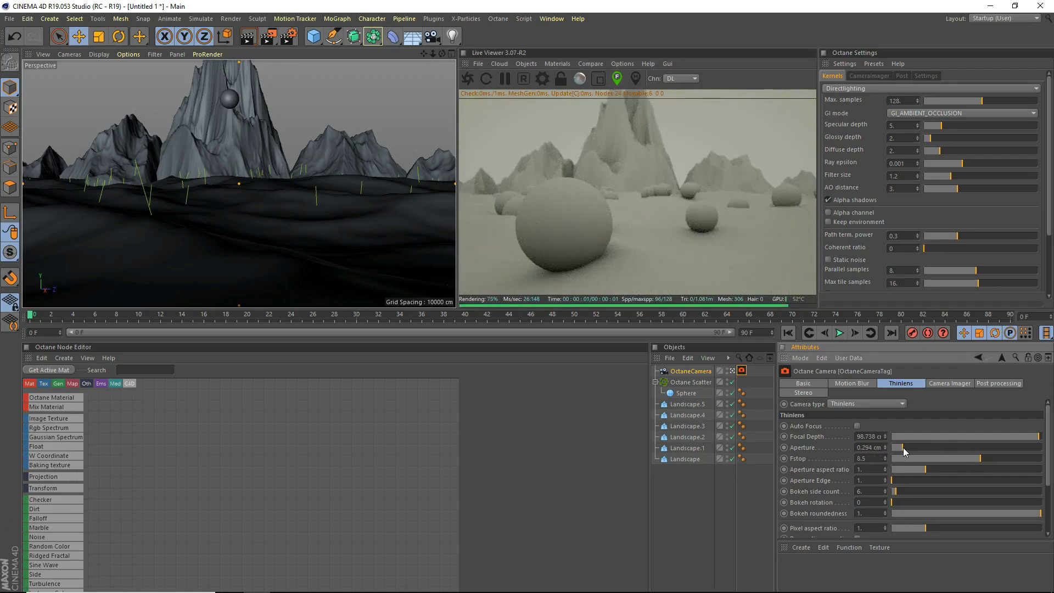
left_click(732, 174)
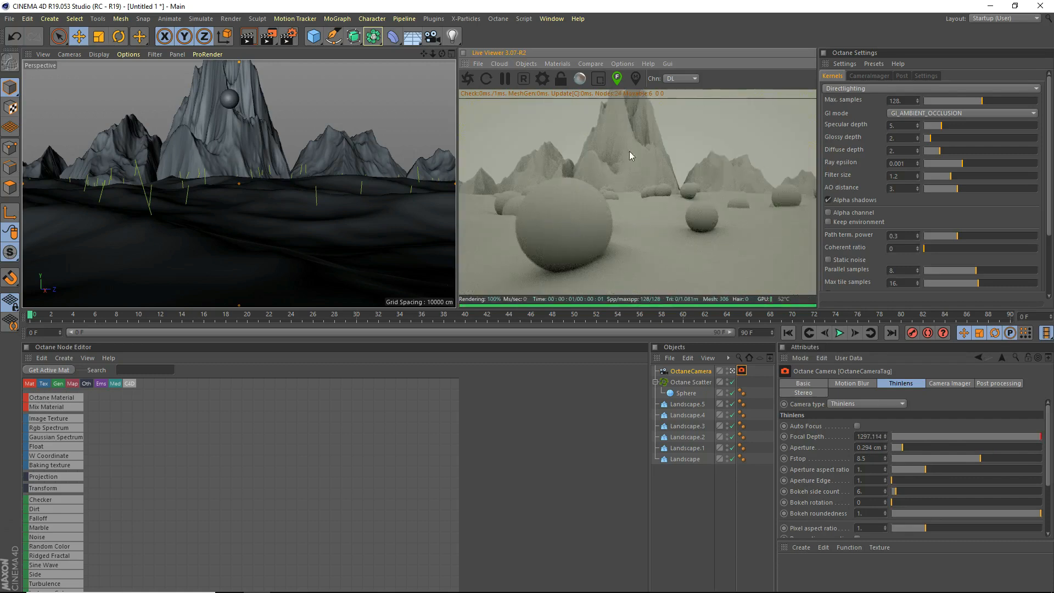
left_click(552, 223)
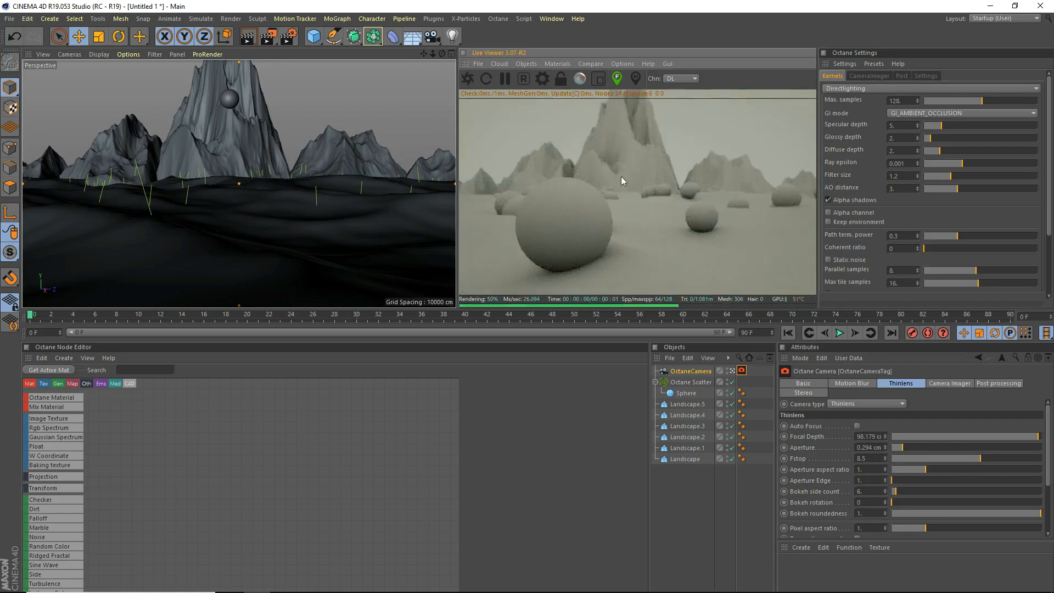
- Switch the render kernel to Pathtracing, set its specular depth to 5 and reduce the diffuse depth
left_click(931, 115)
left_click(879, 90)
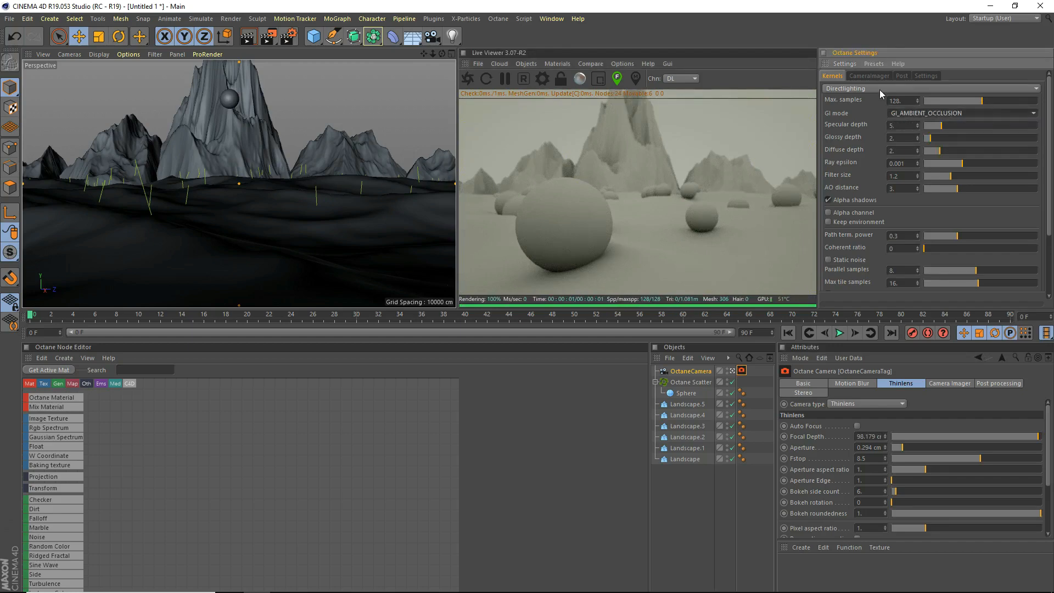
left_click(879, 90)
left_click(872, 112)
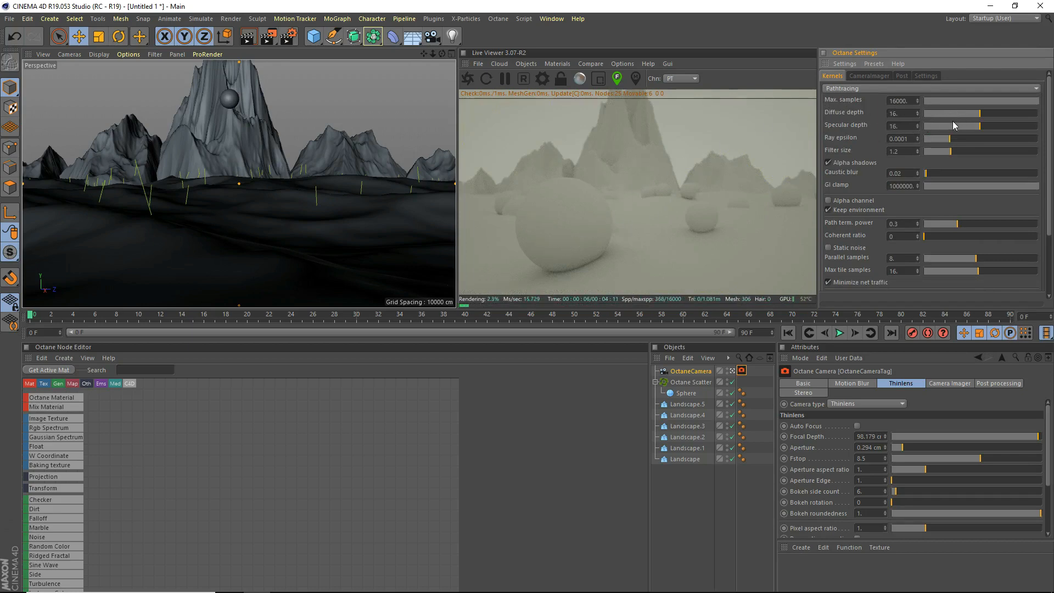
left_click_drag(954, 125, 942, 129)
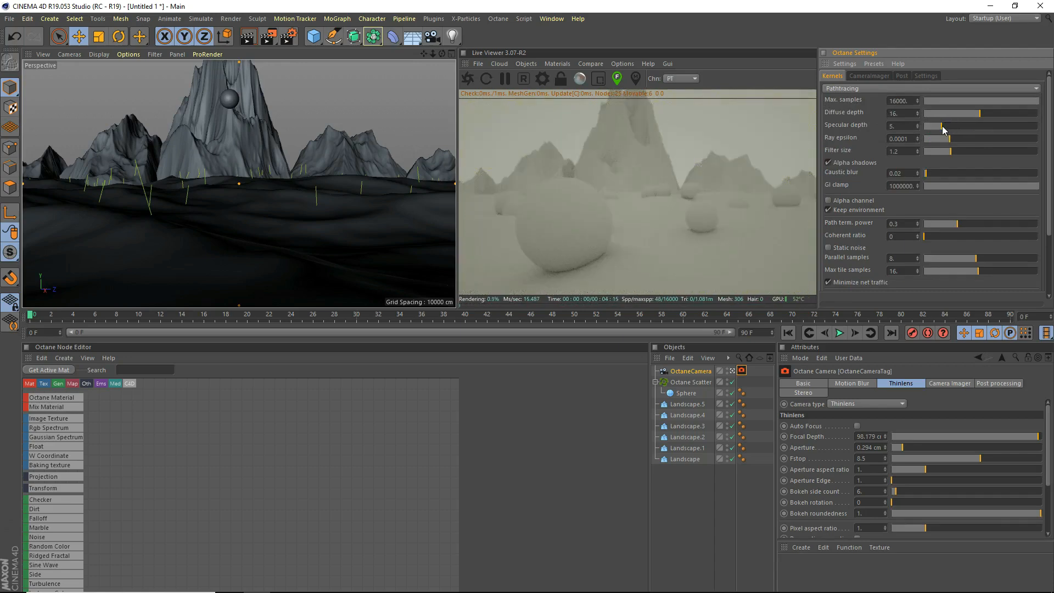
left_click(946, 127)
left_click(958, 115)
left_click_drag(957, 113, 952, 113)
- Set the camera imager's response to Linear, enable natural response and set vignetting to 0
left_click(900, 76)
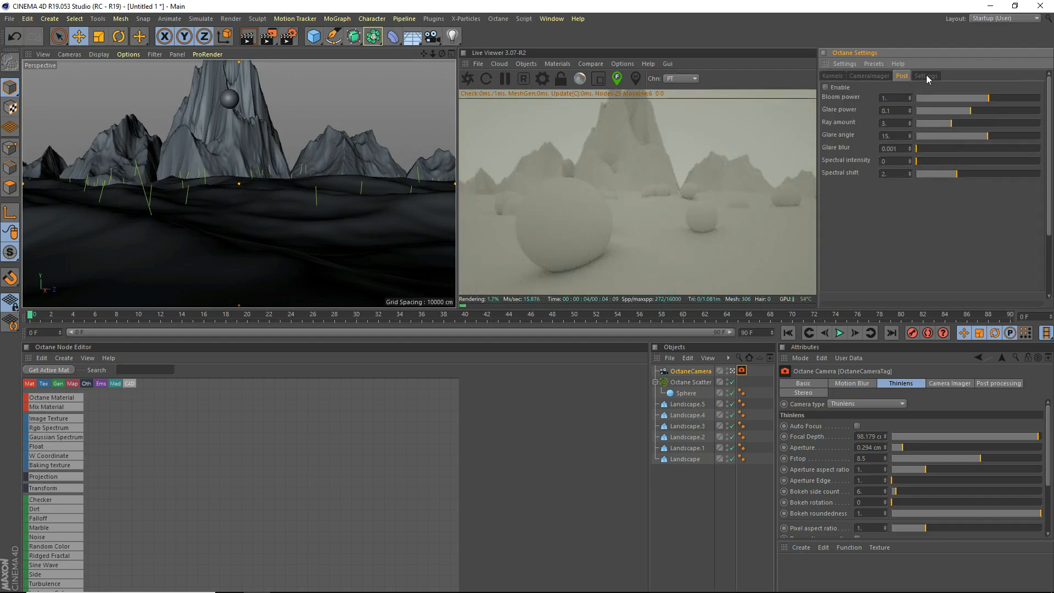
left_click(924, 76)
left_click(896, 109)
left_click(900, 144)
left_click(832, 77)
left_click(869, 77)
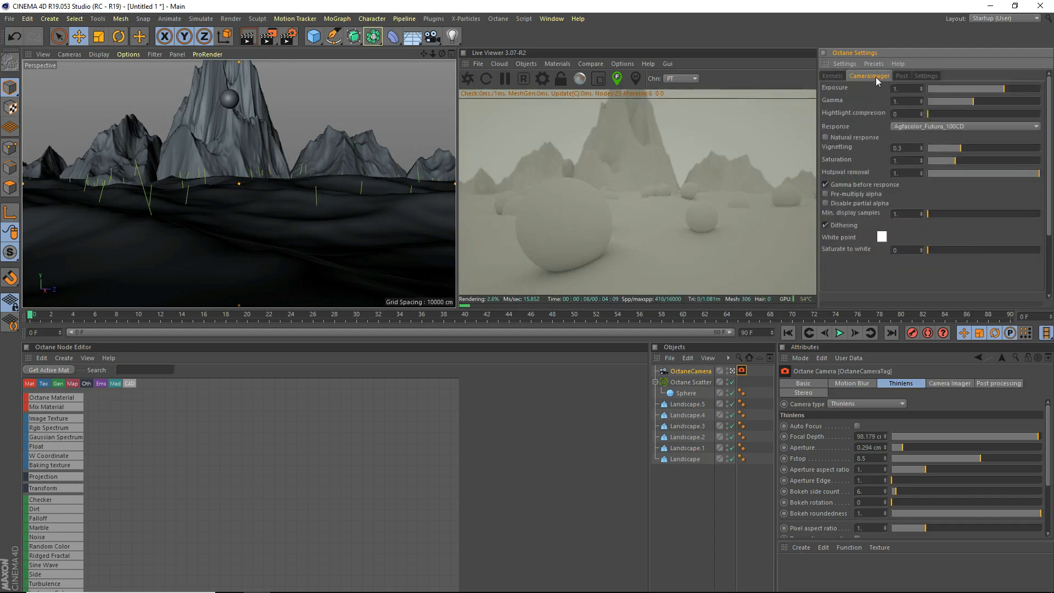
left_click(927, 126)
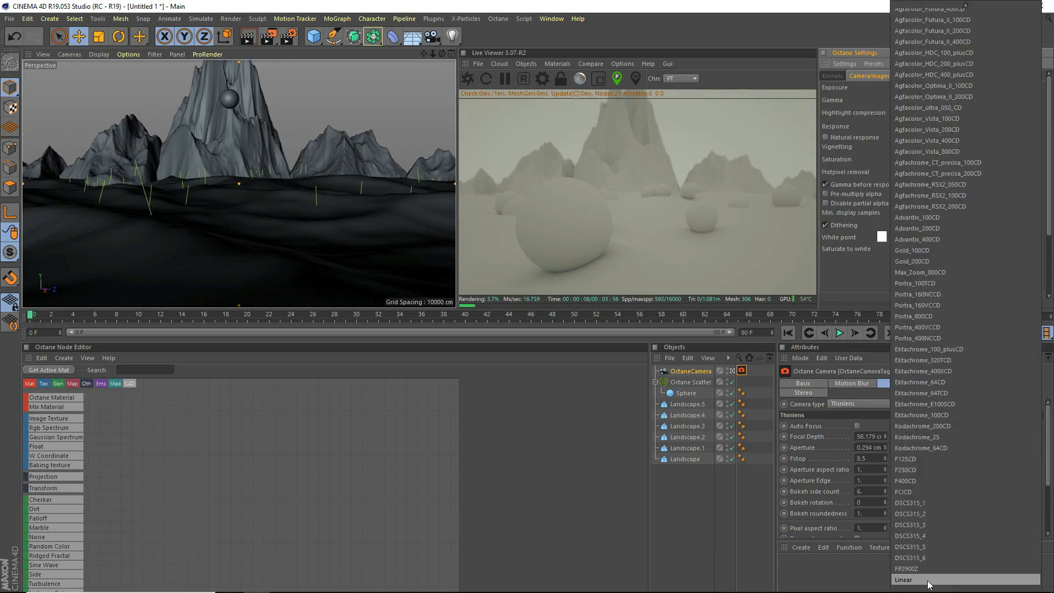
left_click(928, 581)
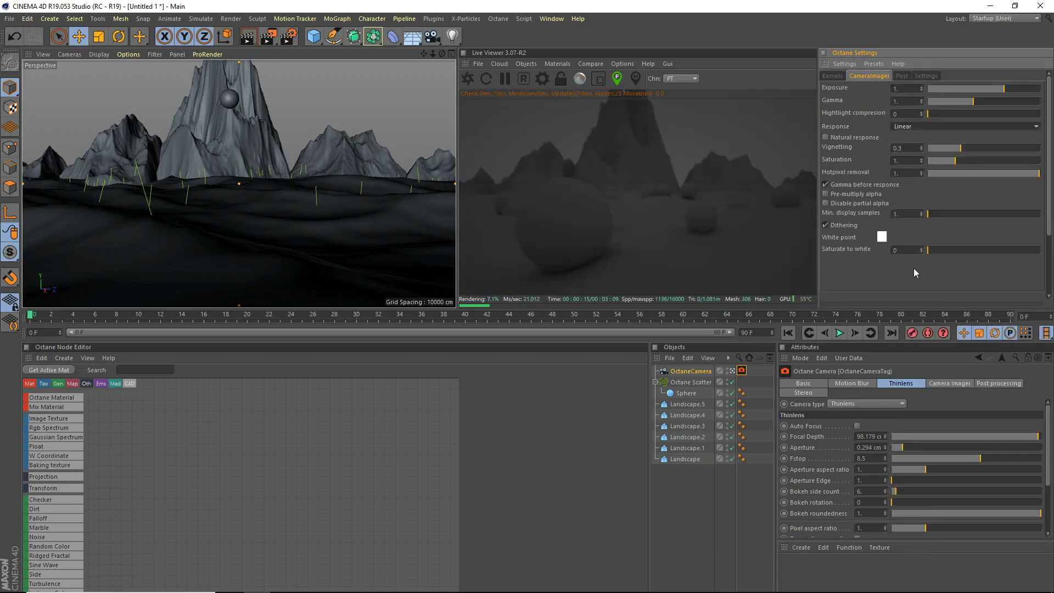
left_click(837, 137)
left_click_drag(942, 148, 833, 150)
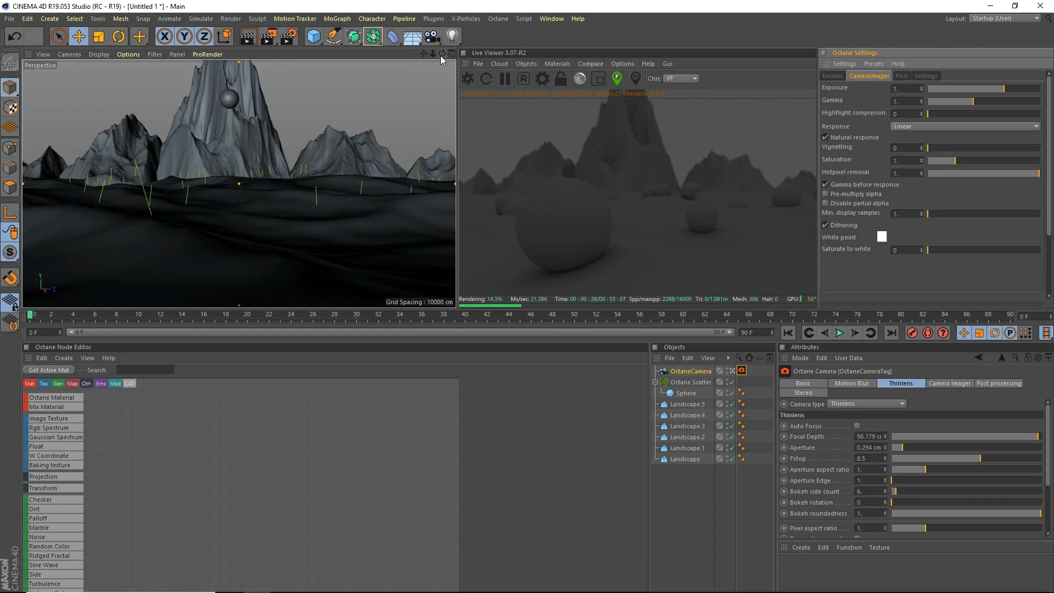
- Leave the camera view, pull back to see the whole landscape and add an Octane area light
left_click(731, 371)
left_click_drag(432, 54, 427, 71)
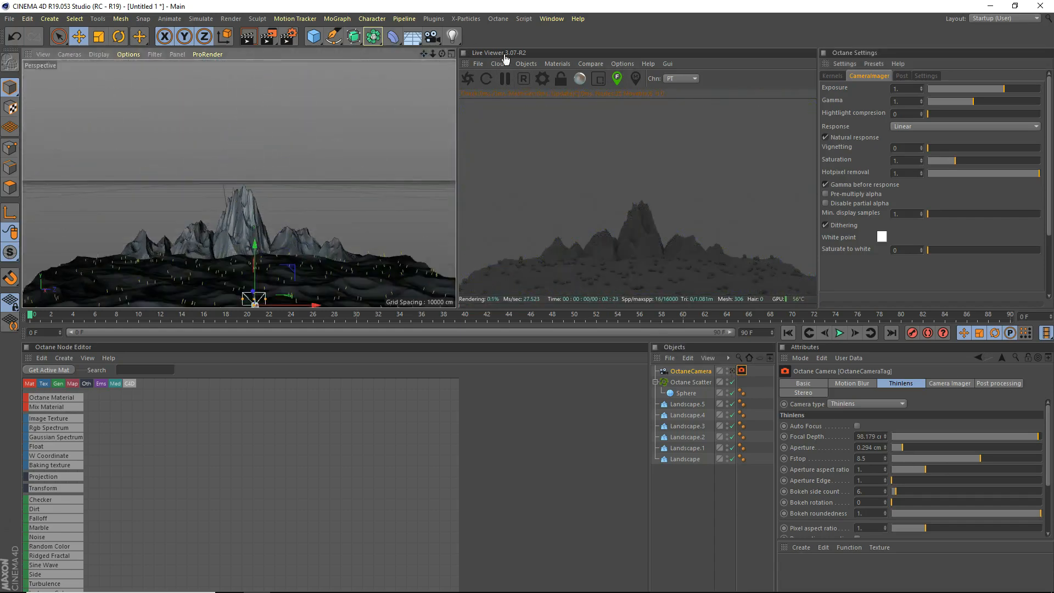
left_click(526, 63)
left_click(551, 124)
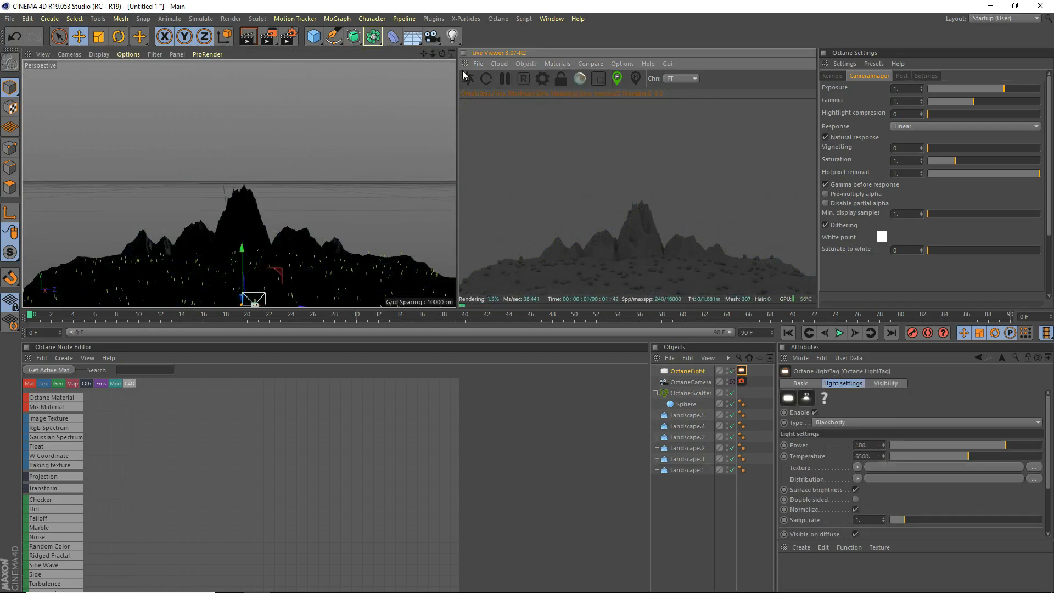
- Move the area light above and behind the mountains and rotate it to face the landscape
left_click_drag(441, 54, 421, 55)
left_click_drag(233, 226, 233, 135)
left_click_drag(275, 163, 42, 254)
left_click(118, 36)
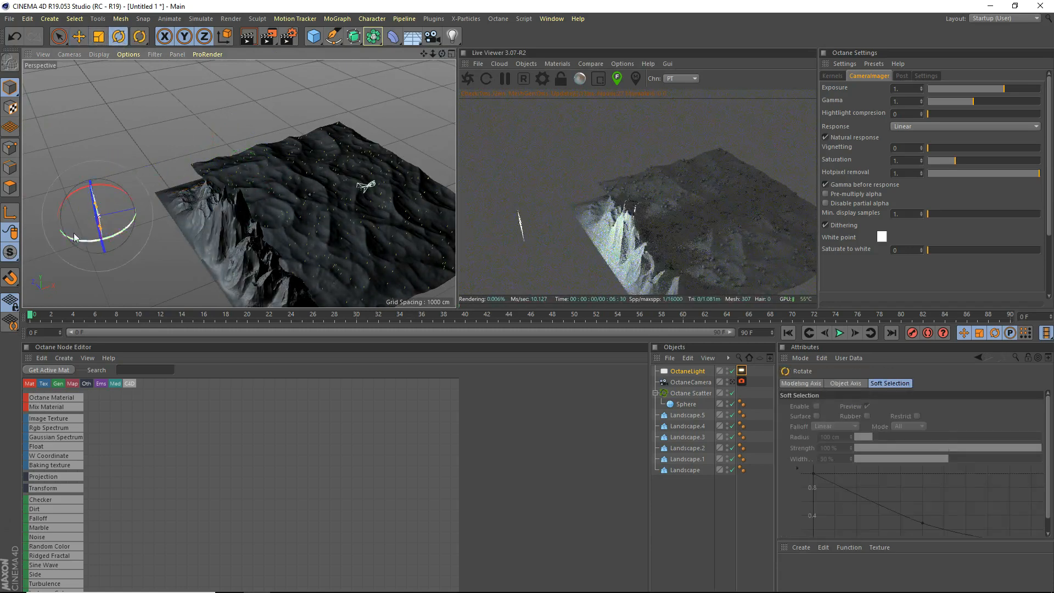
scroll(365, 99, "down", 3)
left_click_drag(442, 54, 256, 160)
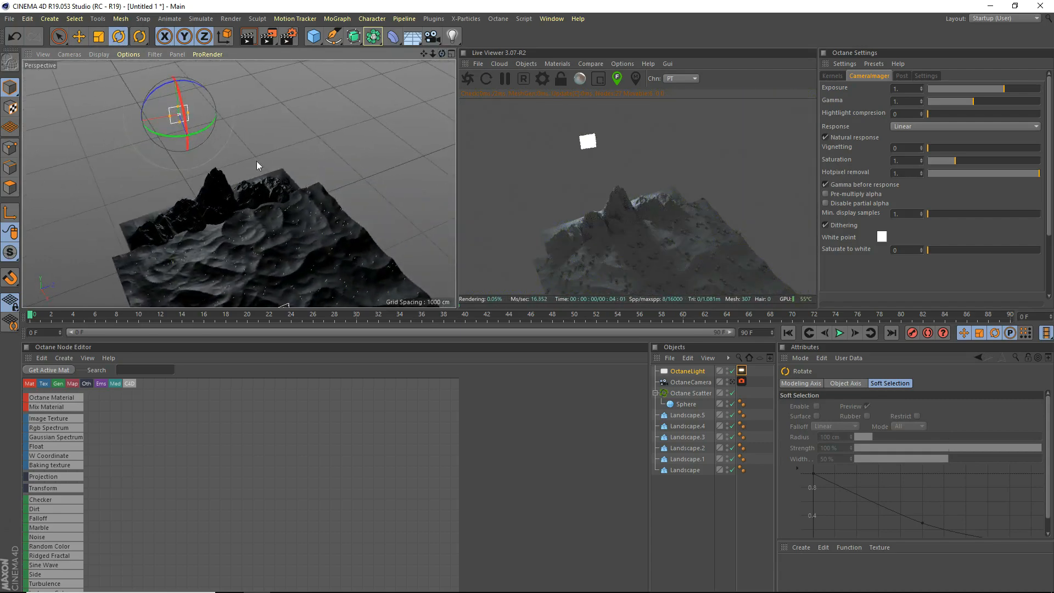
- Enlarge the area light to a rectangle about 1467 cm wide and 799 cm high
left_click_drag(206, 131, 104, 135)
mouse_move(177, 106)
left_mouse_down()
mouse_move(178, 93)
mouse_move(179, 114)
left_mouse_up()
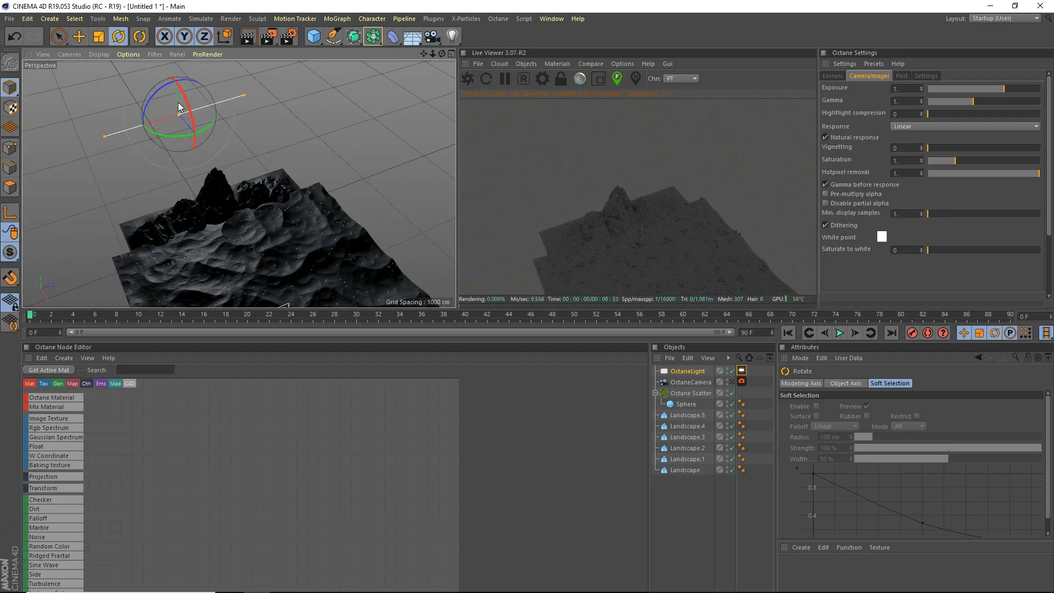
scroll(155, 110, "up", 5)
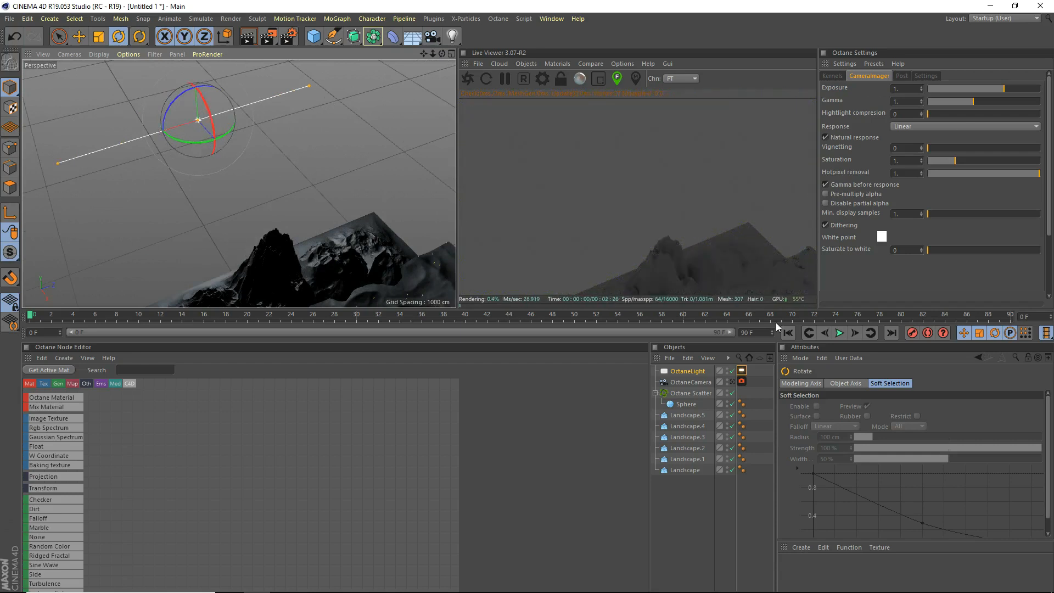
left_click(741, 370)
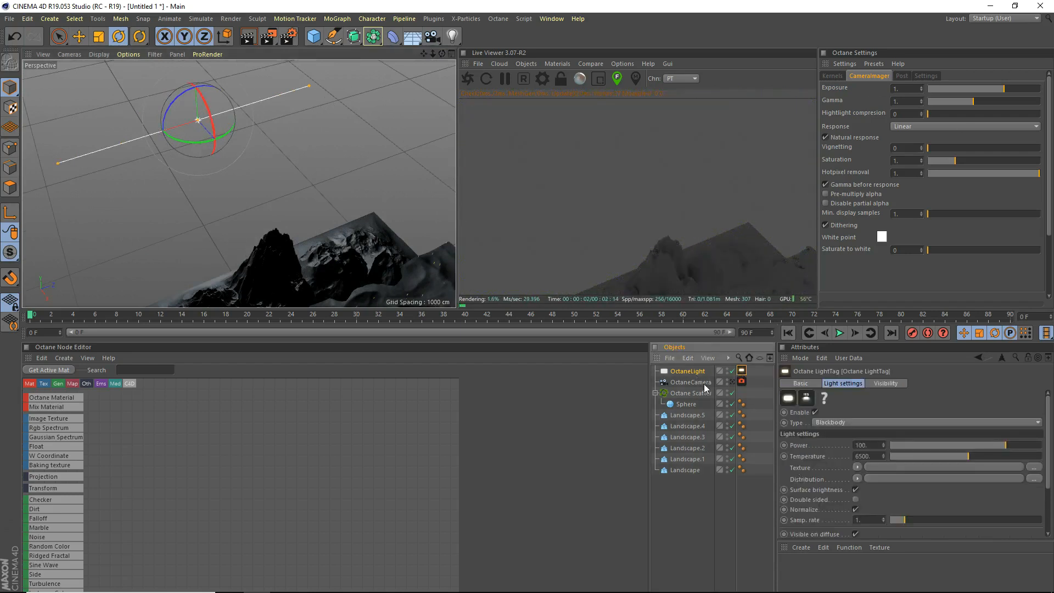
scroll(797, 420, "down", 3)
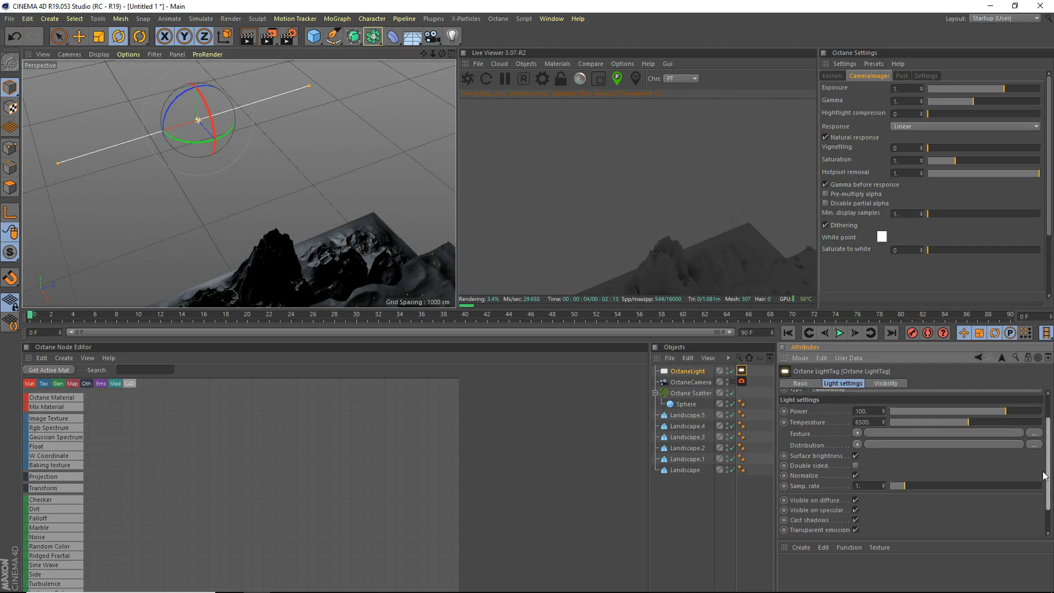
left_click(688, 373)
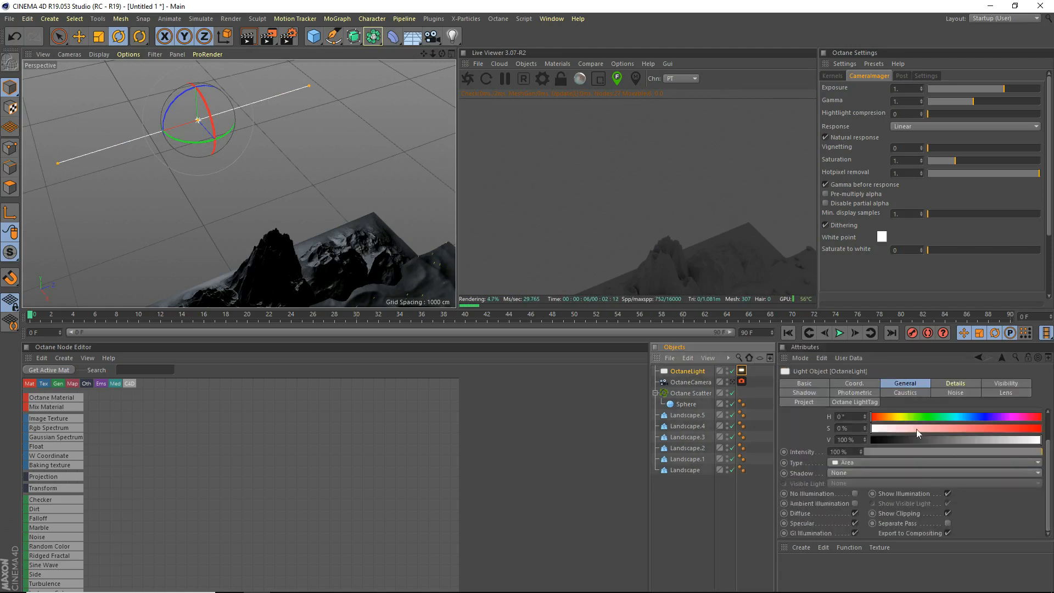
left_click(955, 383)
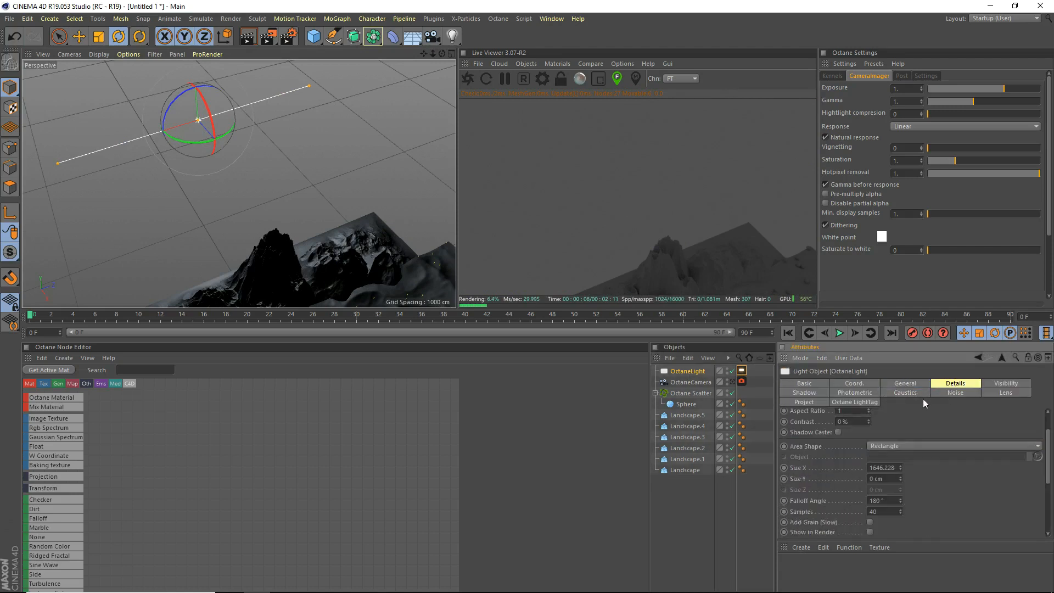
left_click_drag(901, 475, 901, 477)
scroll(319, 199, "down", 5)
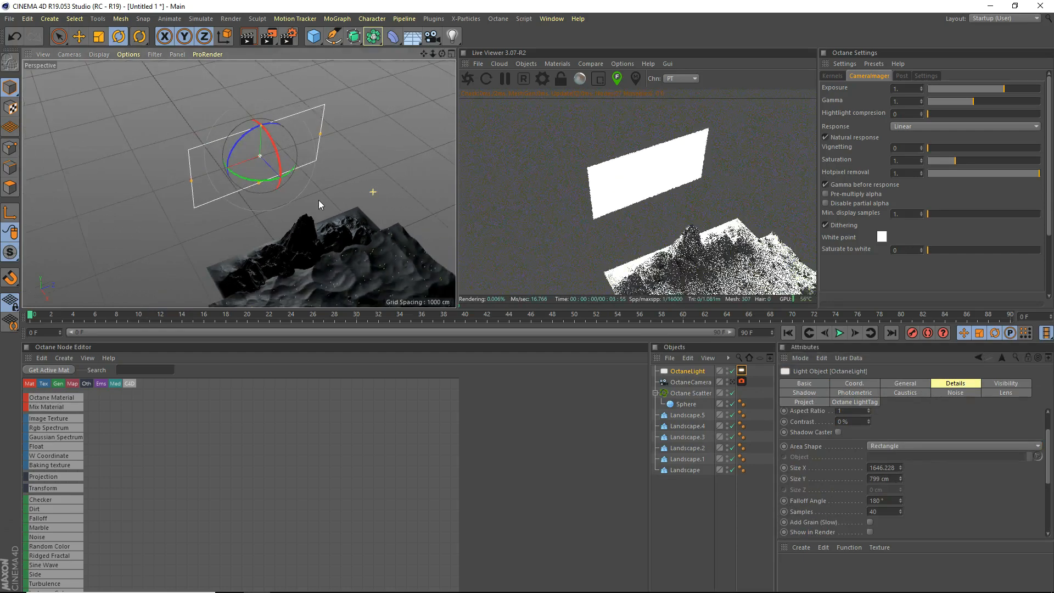
left_click_drag(322, 133, 314, 133)
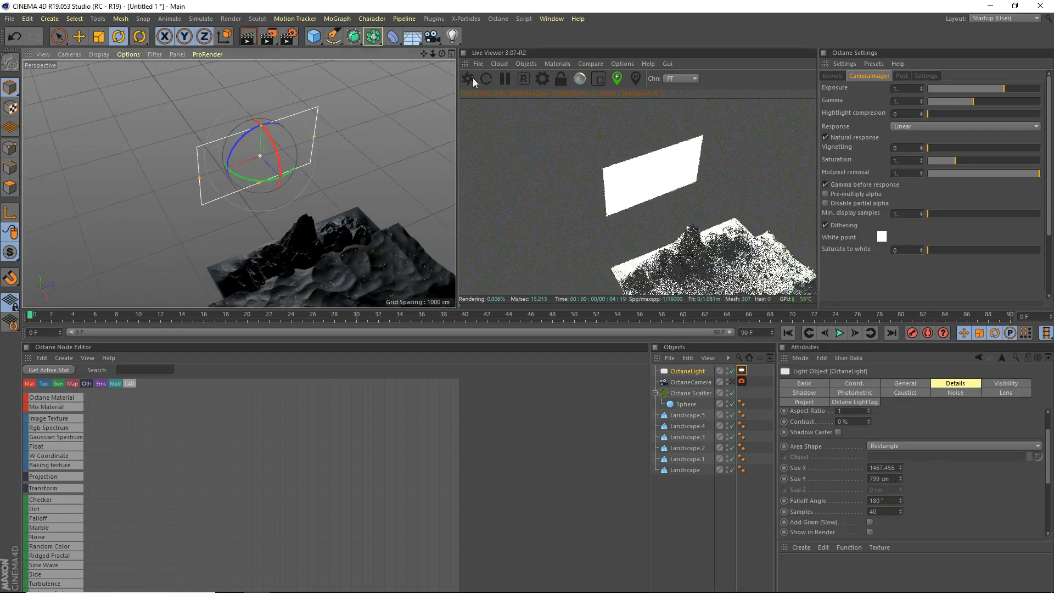
- Look through the Octane camera and turn off the area light's camera visibility
left_click(733, 382)
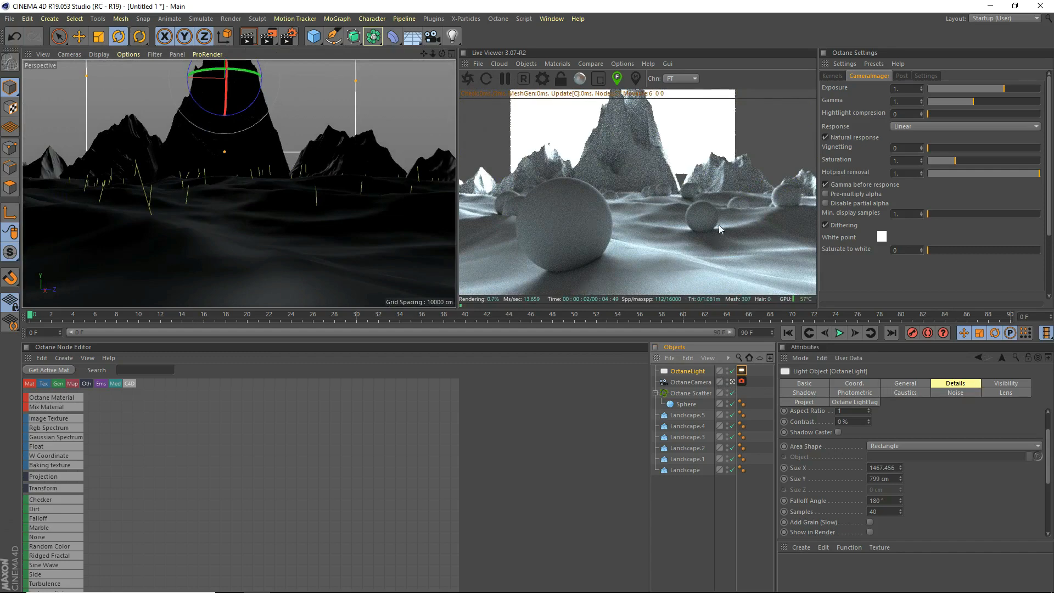
left_click(741, 371)
left_click(885, 383)
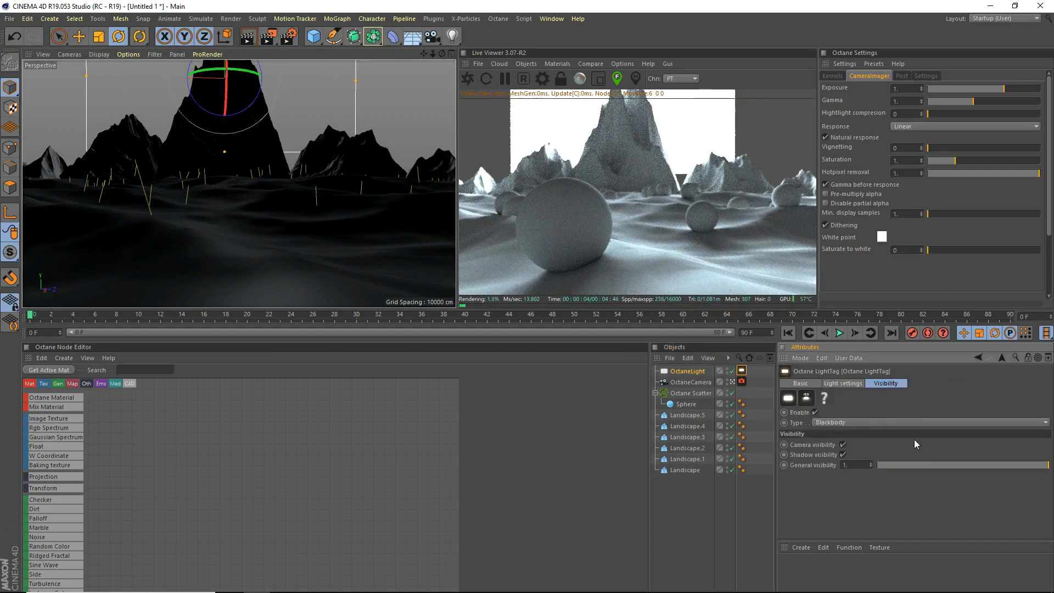
left_click(856, 422)
left_click(848, 434)
left_click(841, 444)
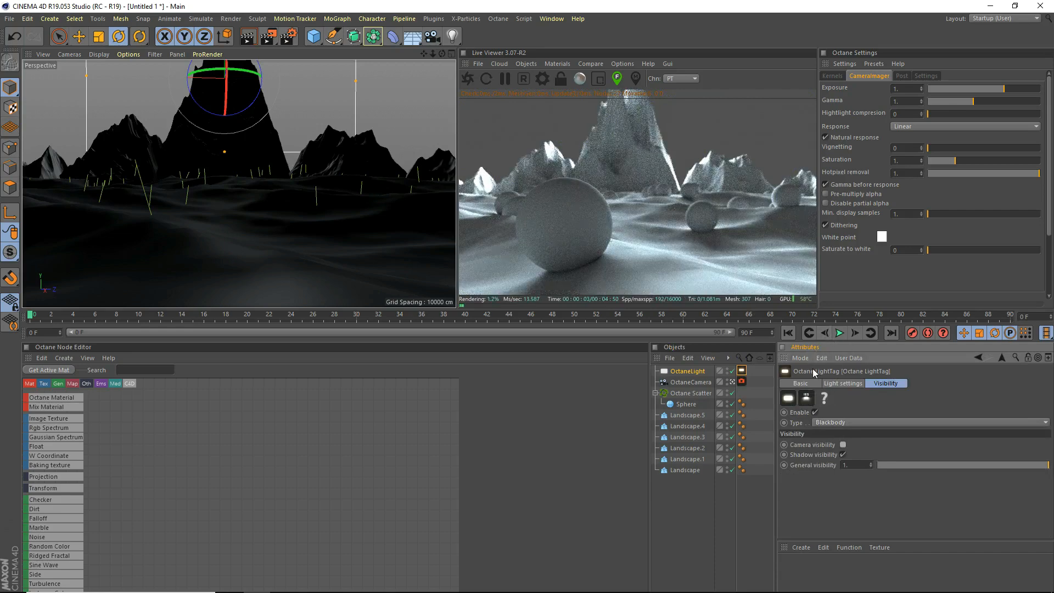
- Widen the area light, tilt it down toward the terrain and move it slightly higher
left_click_drag(355, 81, 391, 81)
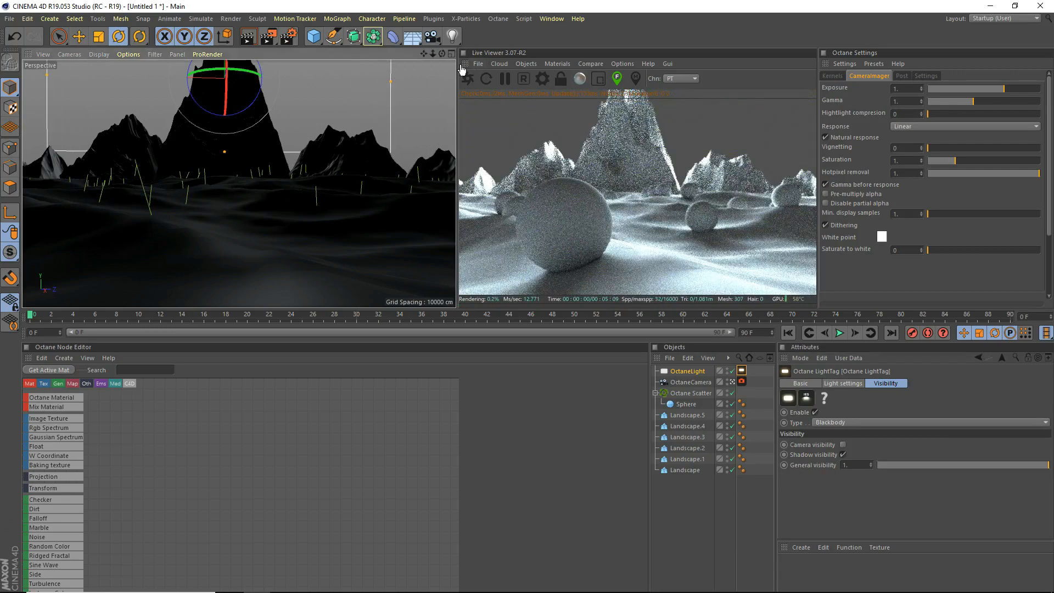
left_click_drag(307, 182, 225, 122, "alt")
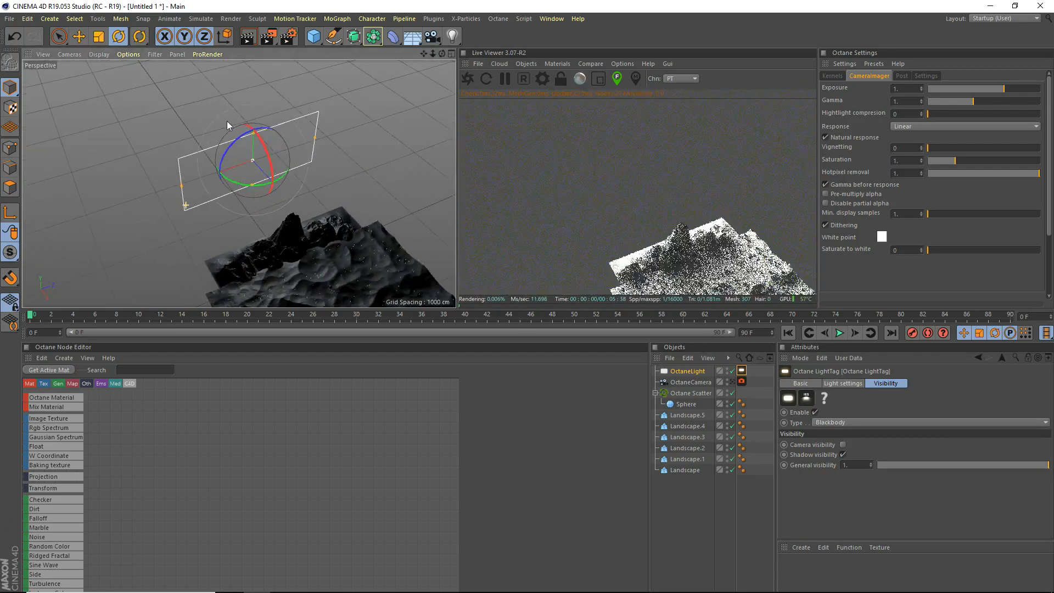
key("r")
mouse_move(273, 156)
left_mouse_down()
mouse_move(266, 179)
mouse_move(267, 170)
left_mouse_up()
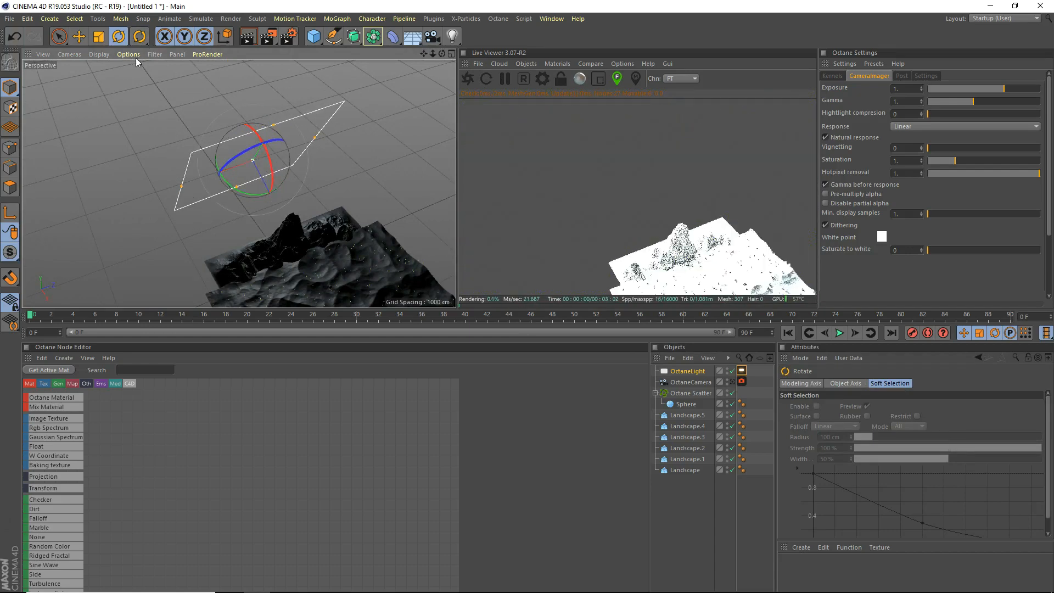
left_click(79, 36)
left_click_drag(265, 141, 271, 132)
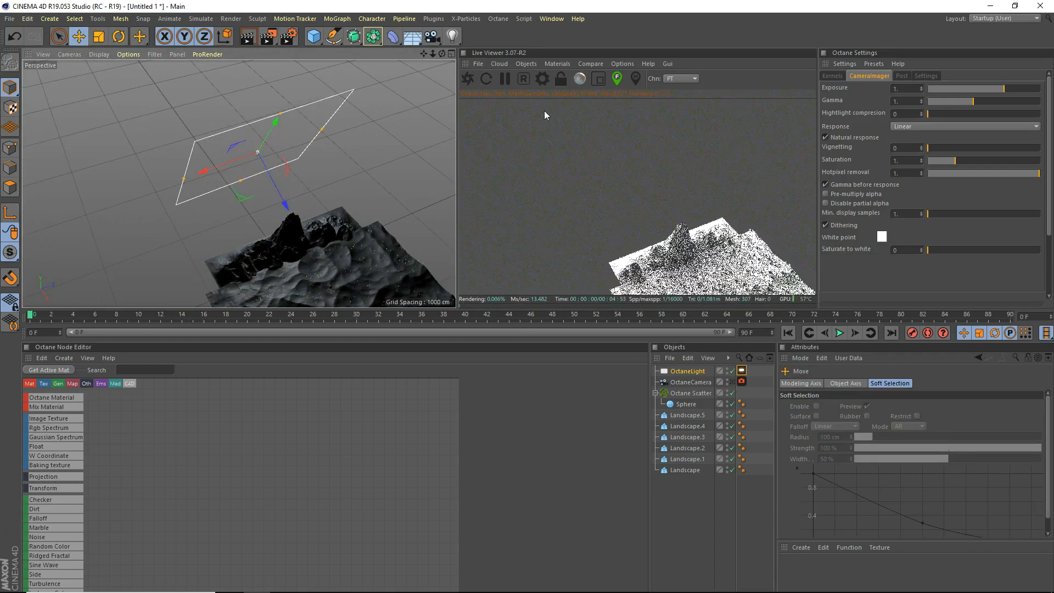
- Return to the Octane camera view and assign an RgbSpectrum shader as the area light's texture
left_click(732, 381)
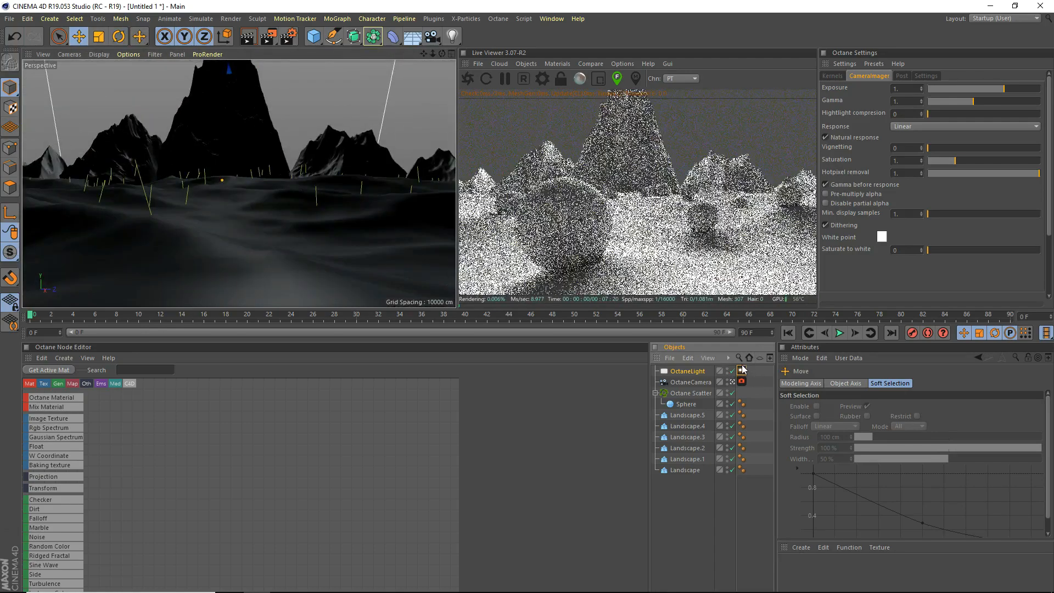
left_click(742, 371)
left_click(842, 383)
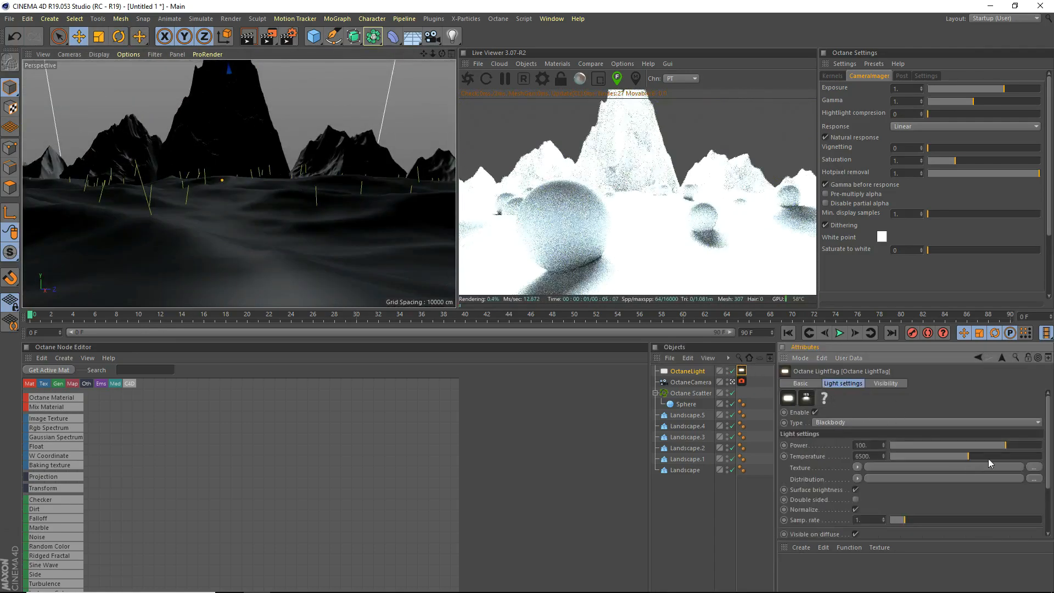
left_click(856, 467)
mouse_move(885, 390)
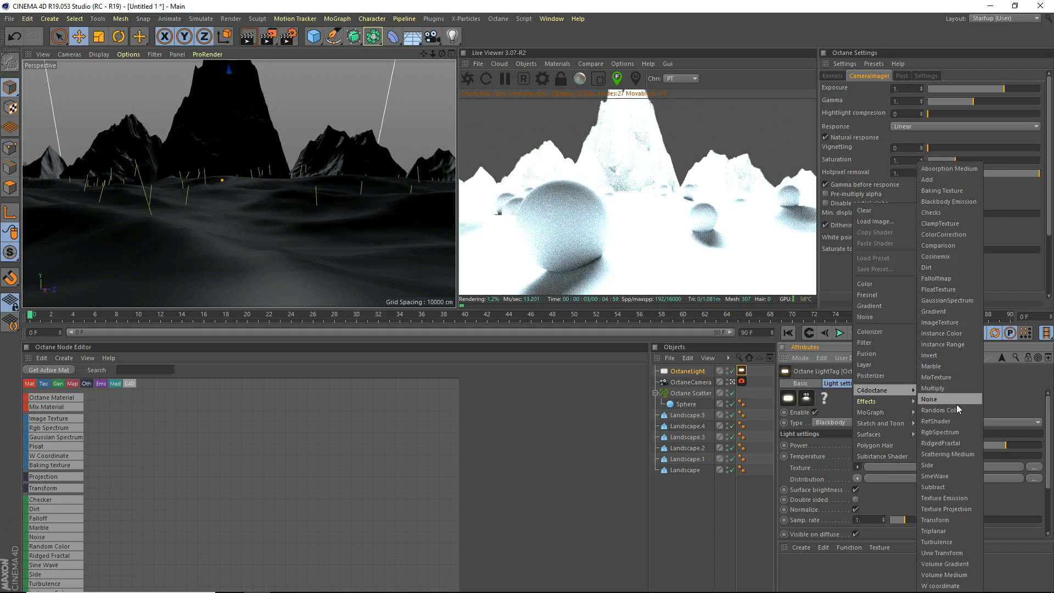
left_click(951, 433)
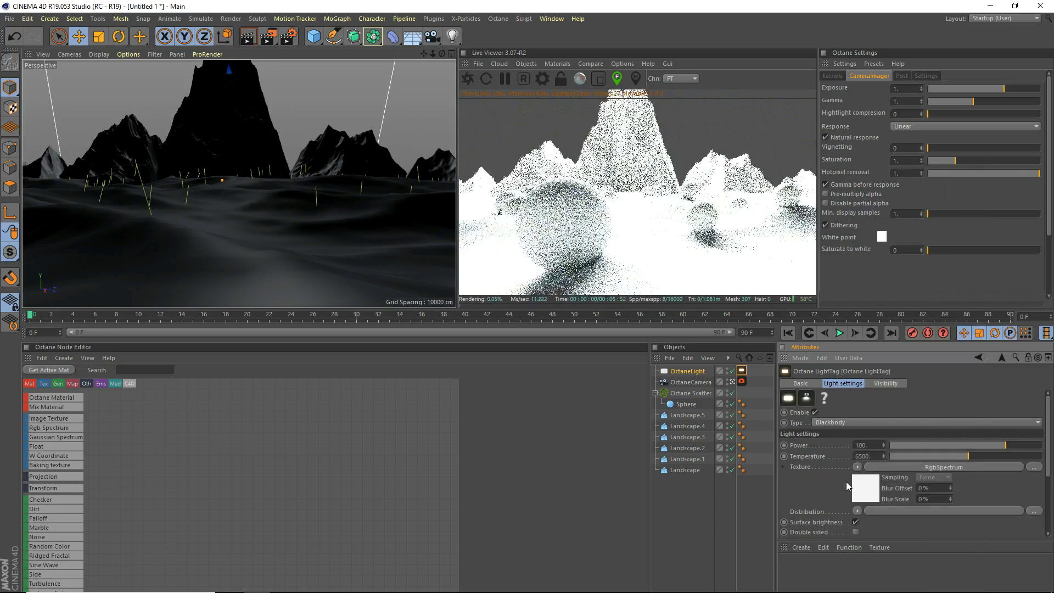
- Tint the area light's RgbSpectrum texture a pale warm white with hue 47° and saturation 7%
left_click(860, 498)
left_click(813, 413)
left_click(791, 406)
left_click(785, 418)
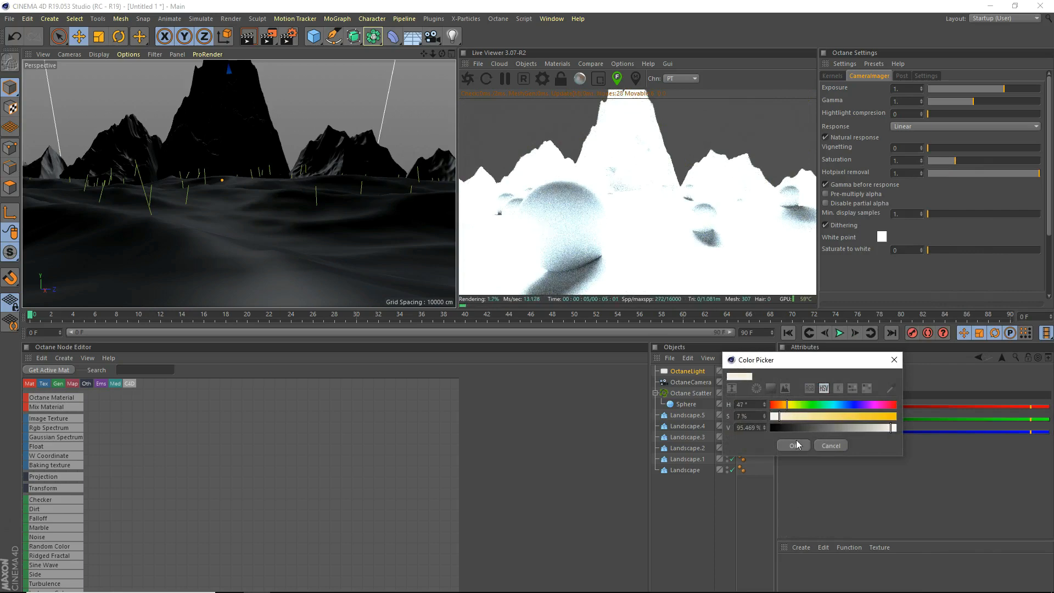
left_click(794, 445)
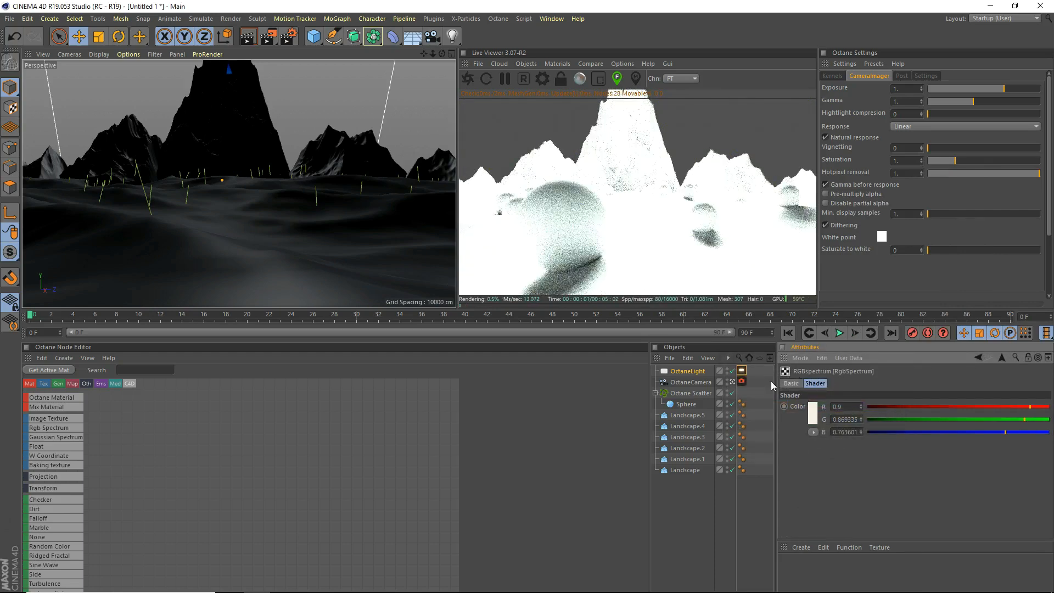
- Lower the area light's power to about 9.84 and set its temperature to about 6982
left_click(741, 371)
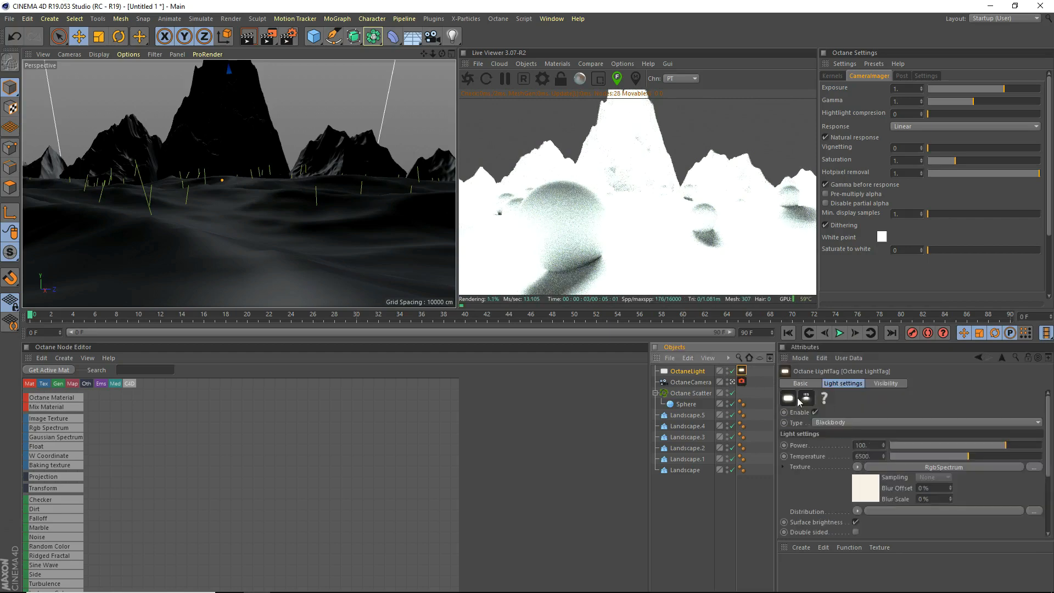
left_click_drag(950, 447, 988, 443)
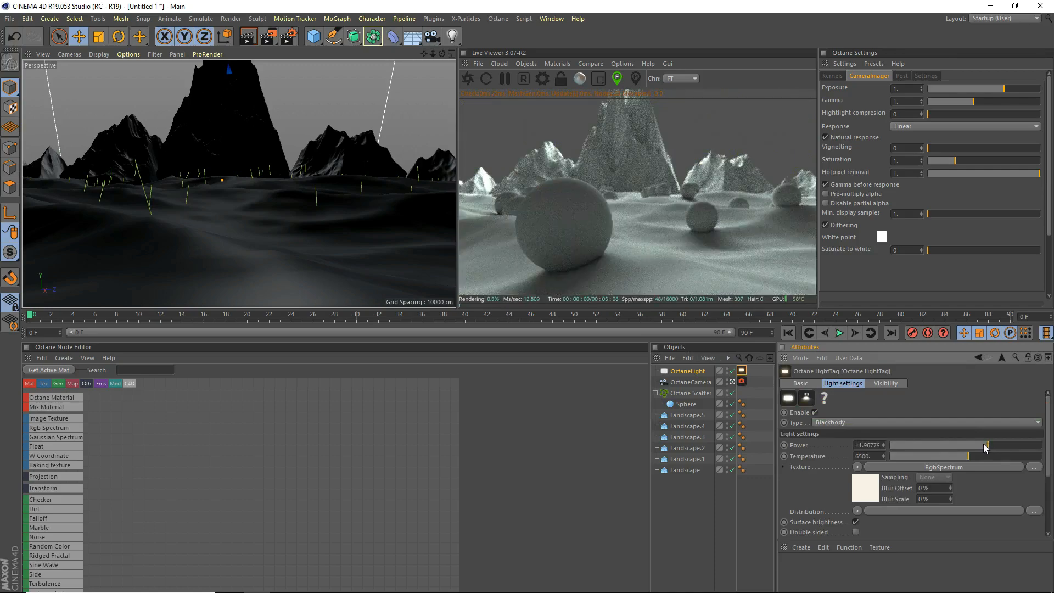
mouse_move(983, 448)
left_mouse_down()
mouse_move(934, 465)
mouse_move(991, 461)
left_mouse_up()
left_click(983, 457)
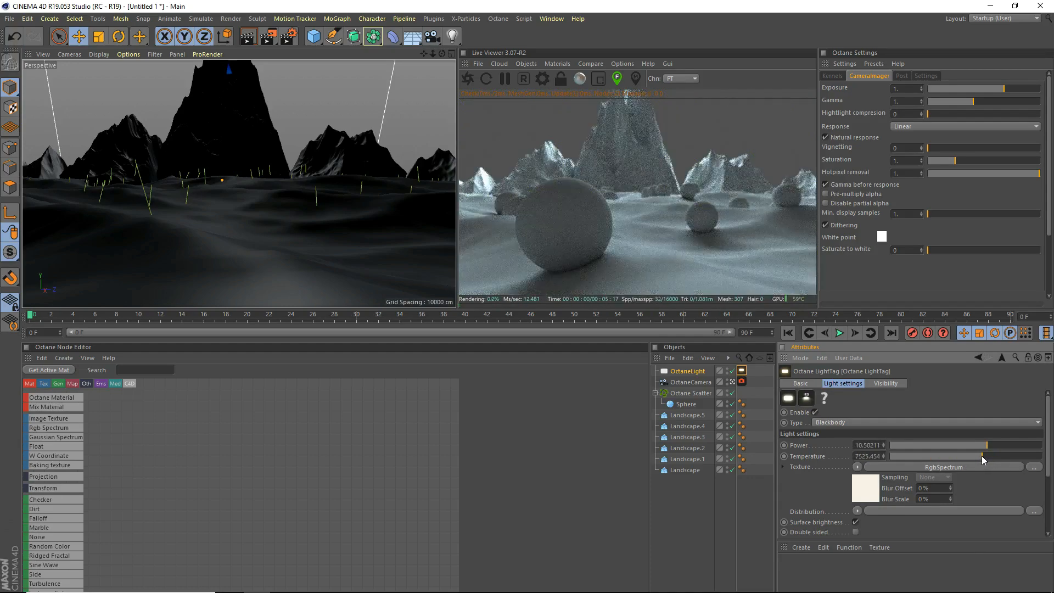
left_click(975, 458)
left_click(990, 445)
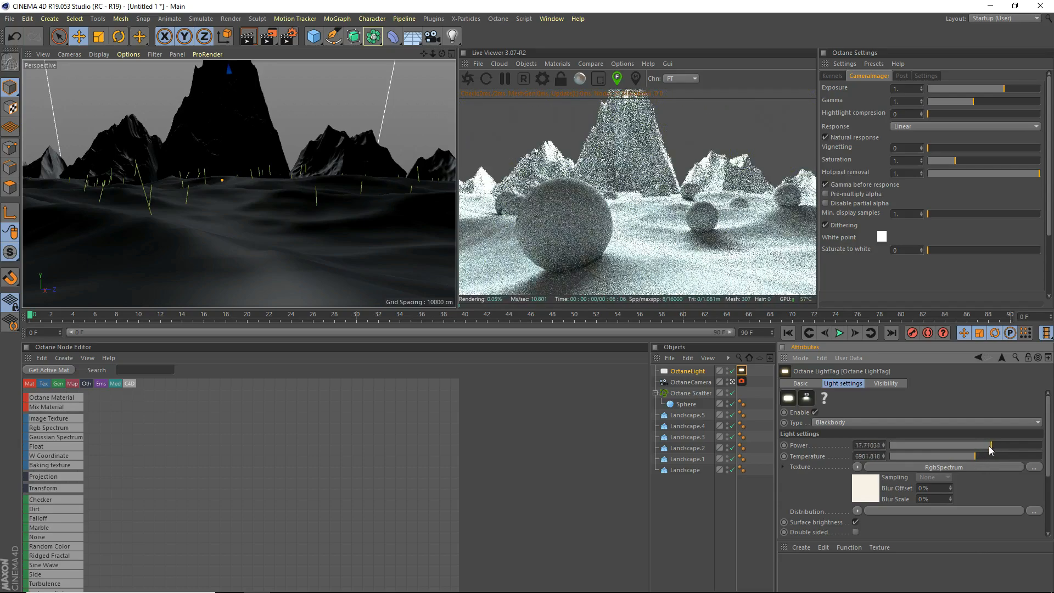
left_click_drag(991, 448, 986, 448)
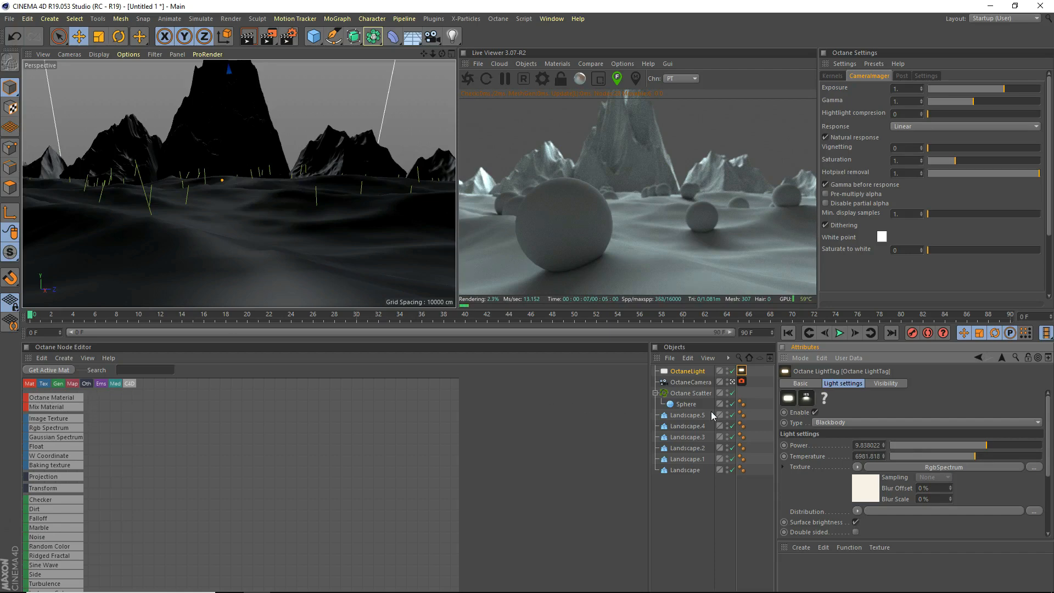
- Group the six landscapes under a null and nest it inside a new Connect object
left_click_drag(689, 487, 702, 411)
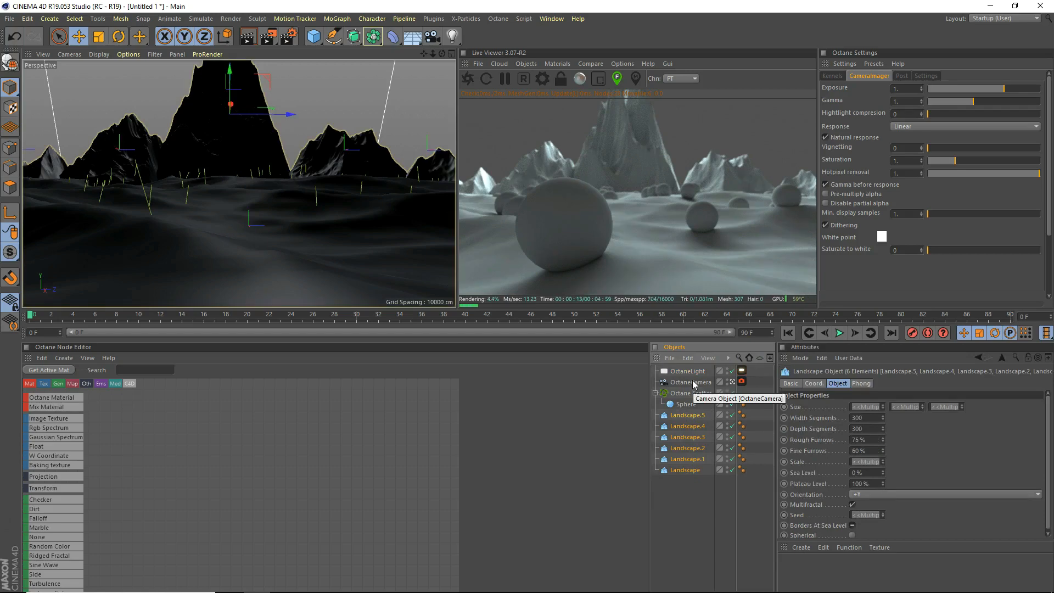
key("alt+g")
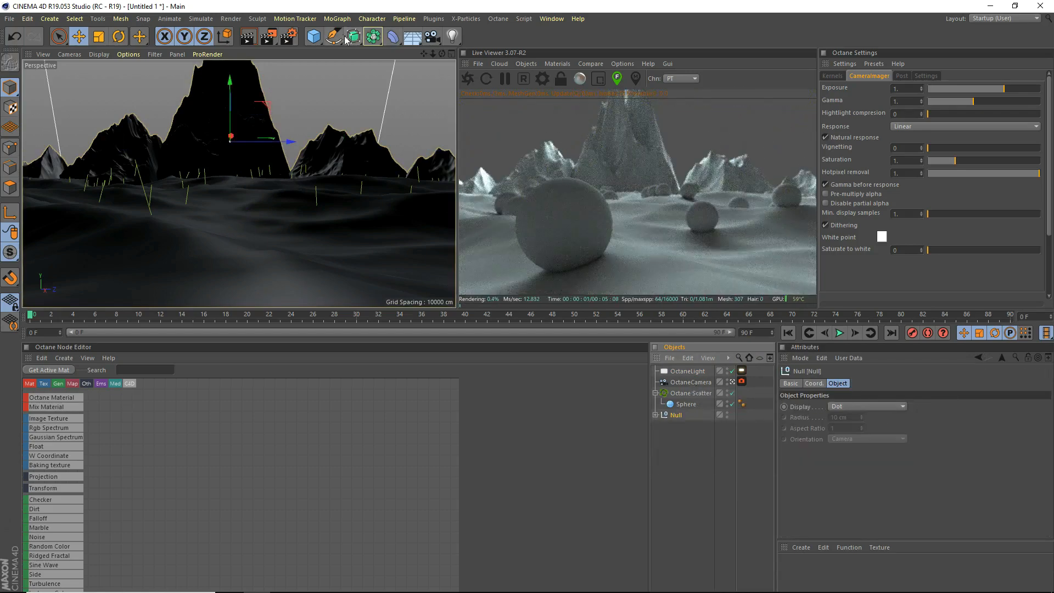
left_click(372, 36)
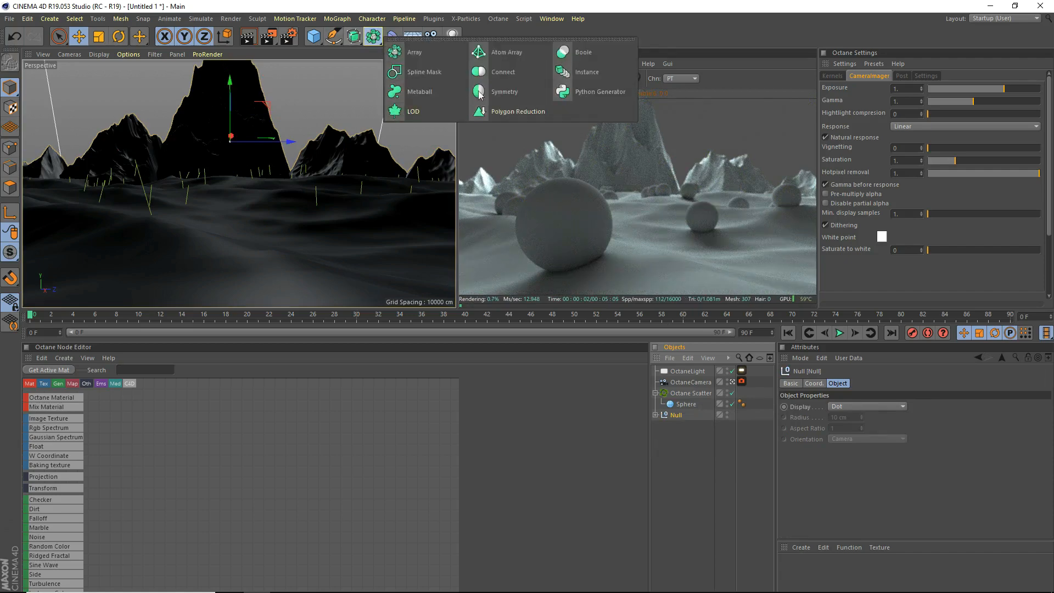
left_click(497, 73)
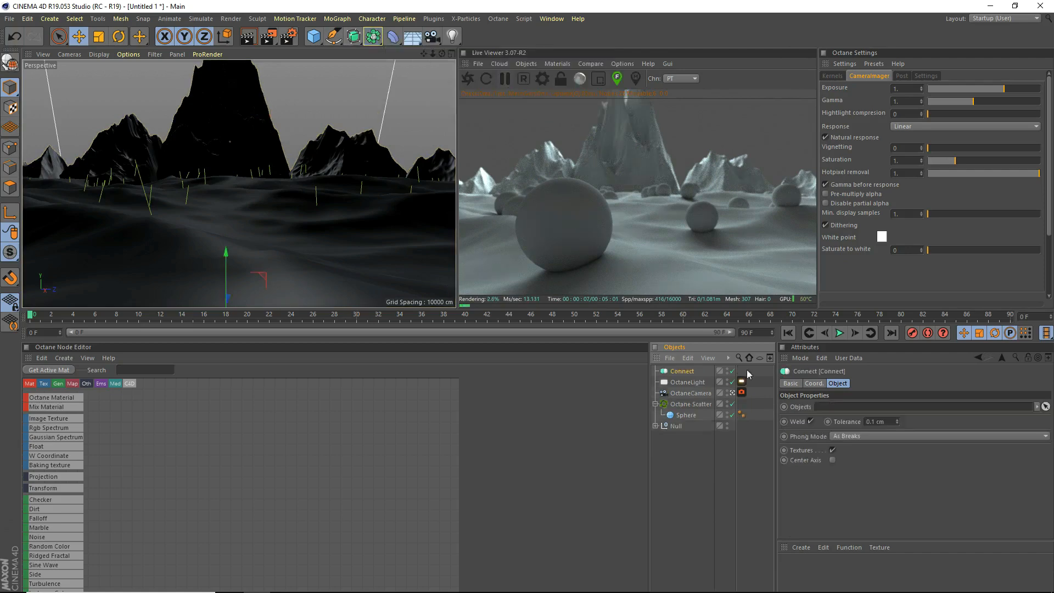
left_click_drag(686, 456, 674, 428)
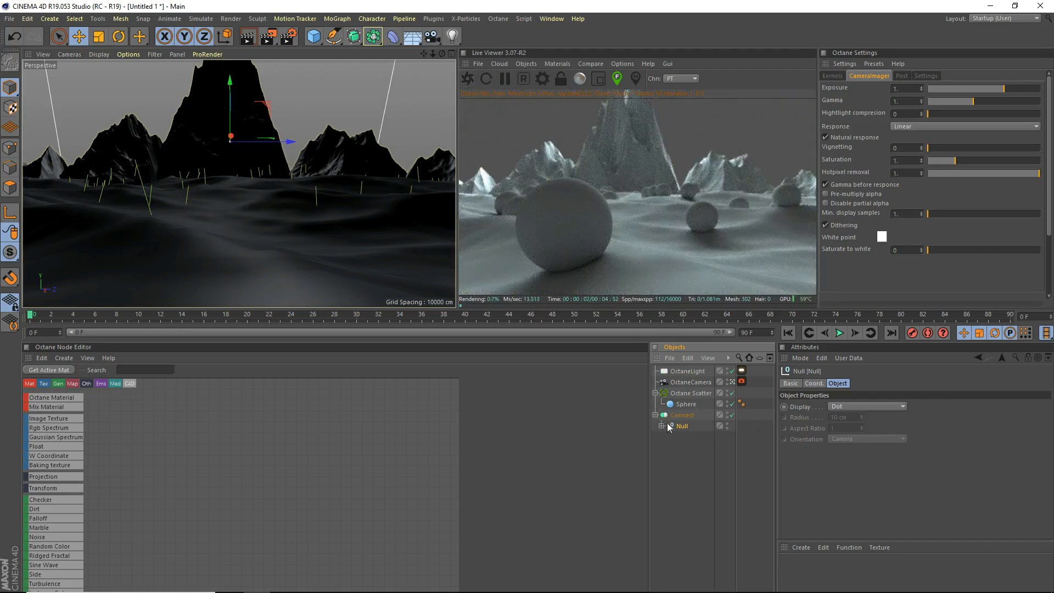
left_click(655, 393)
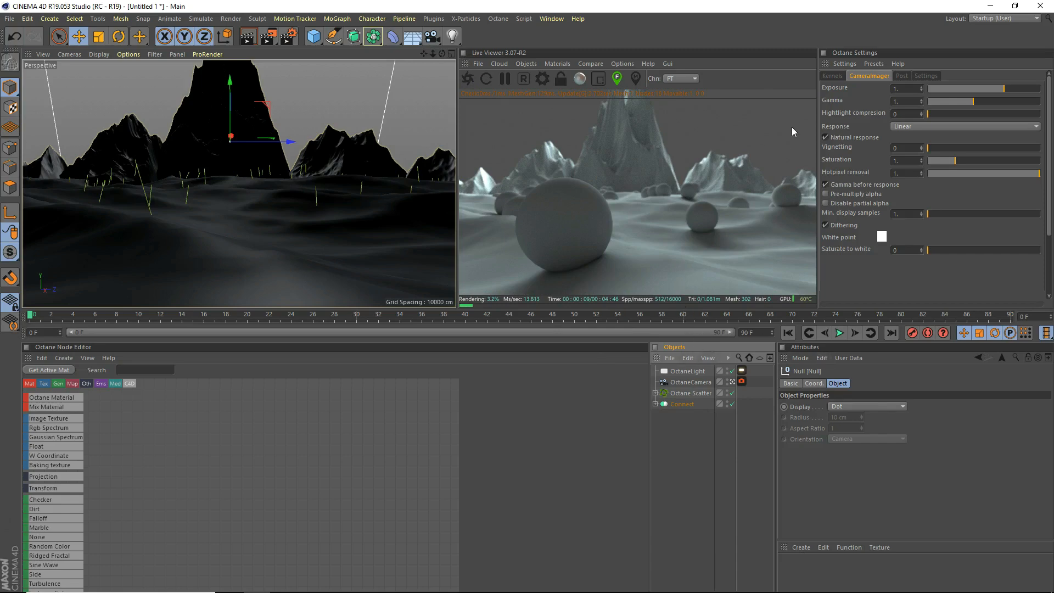
- Add an Octane HDRI environment and open its image texture settings
left_click(526, 64)
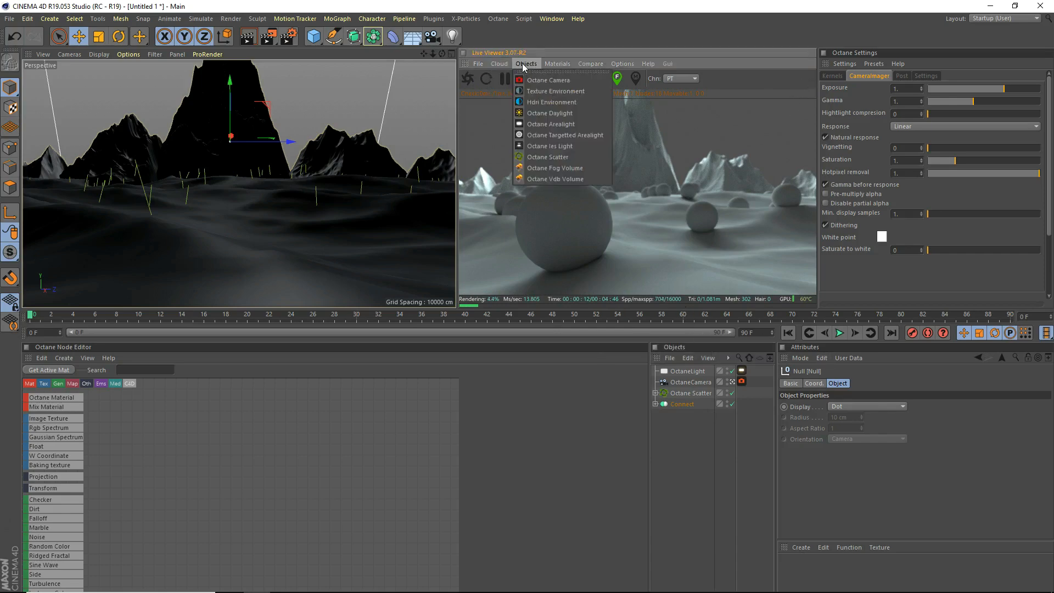
left_click(552, 94)
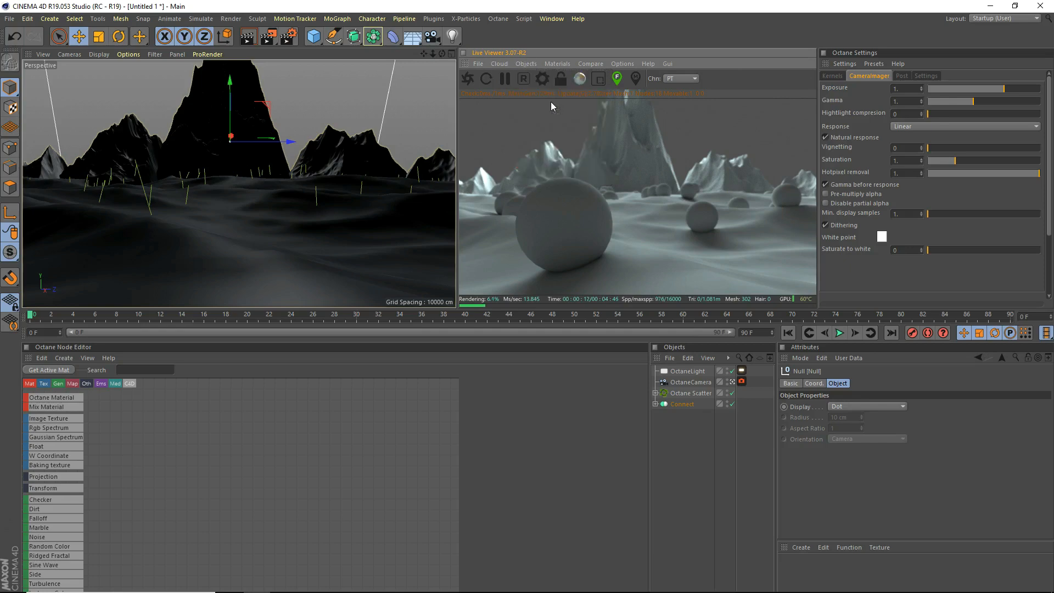
left_click(828, 437)
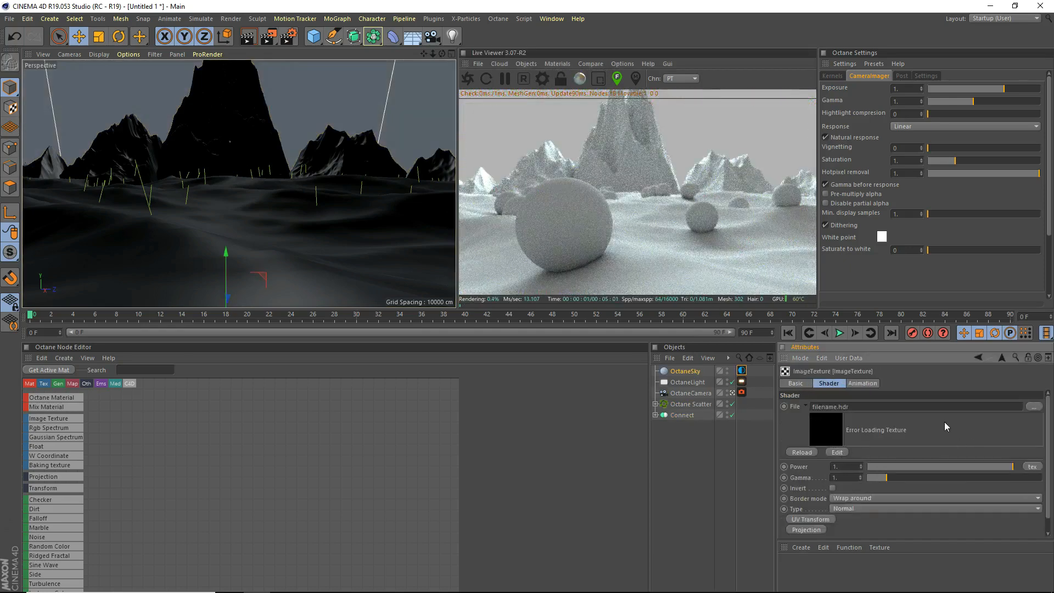
- Start choosing the sky's image file and browse to the LotsOfStuff folder inside the Desktop's ALL folder
left_click(1034, 406)
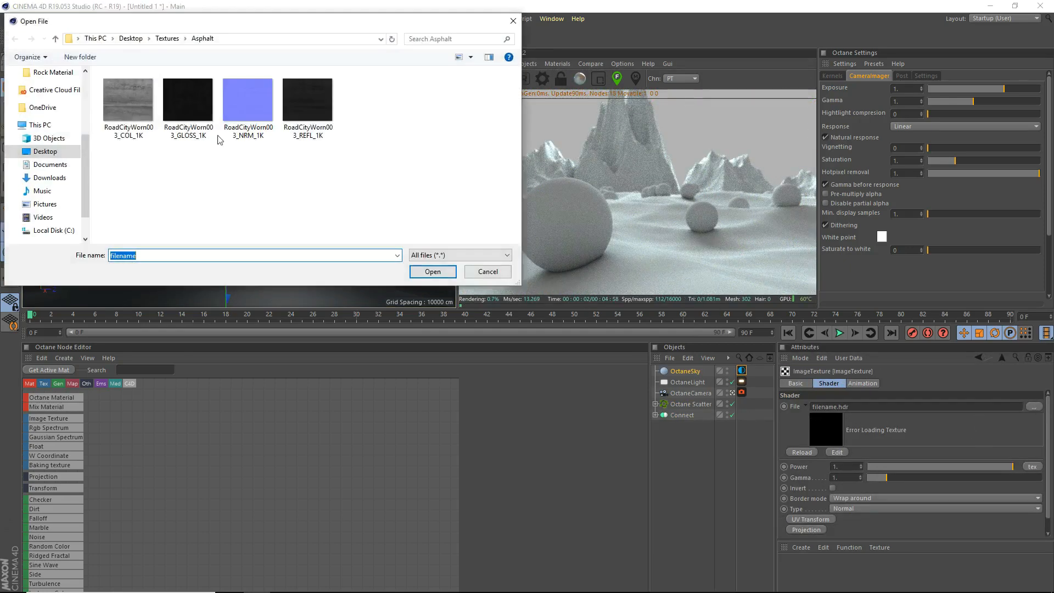
left_click(167, 39)
scroll(438, 96, "up", 10)
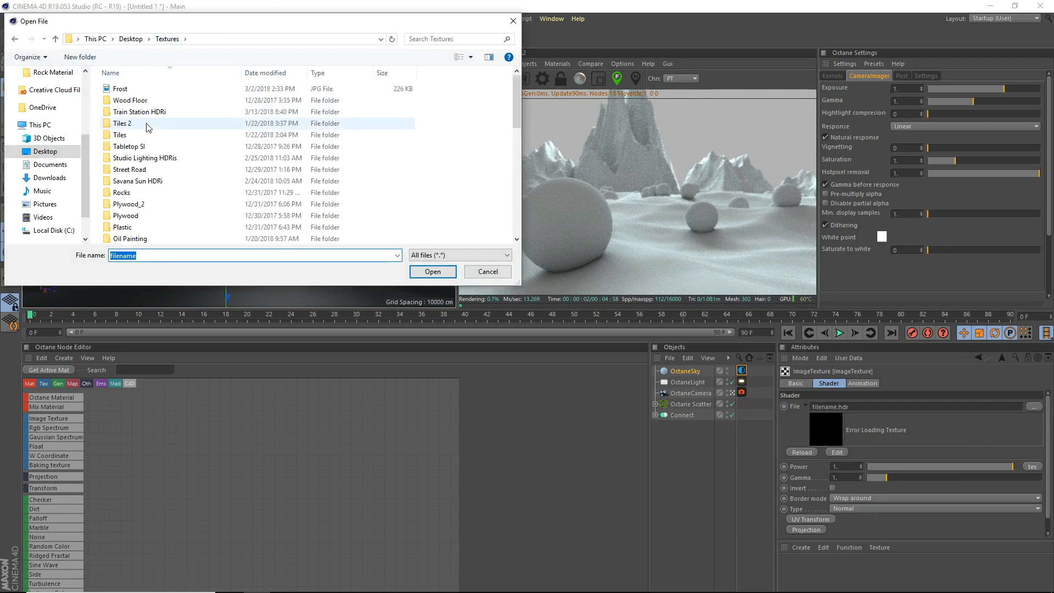
scroll(438, 95, "down", 5)
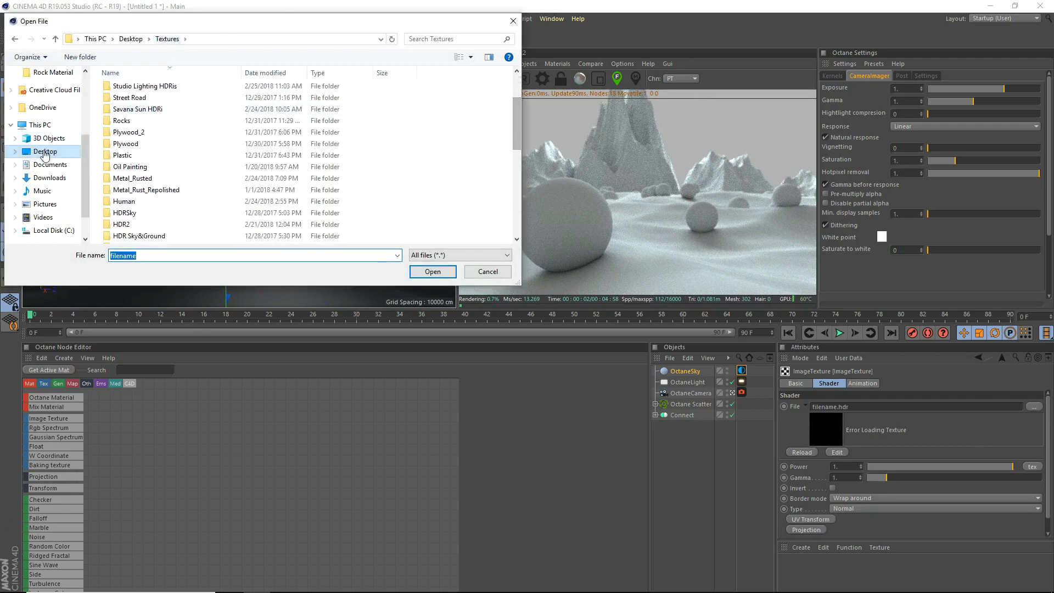
left_click(45, 152)
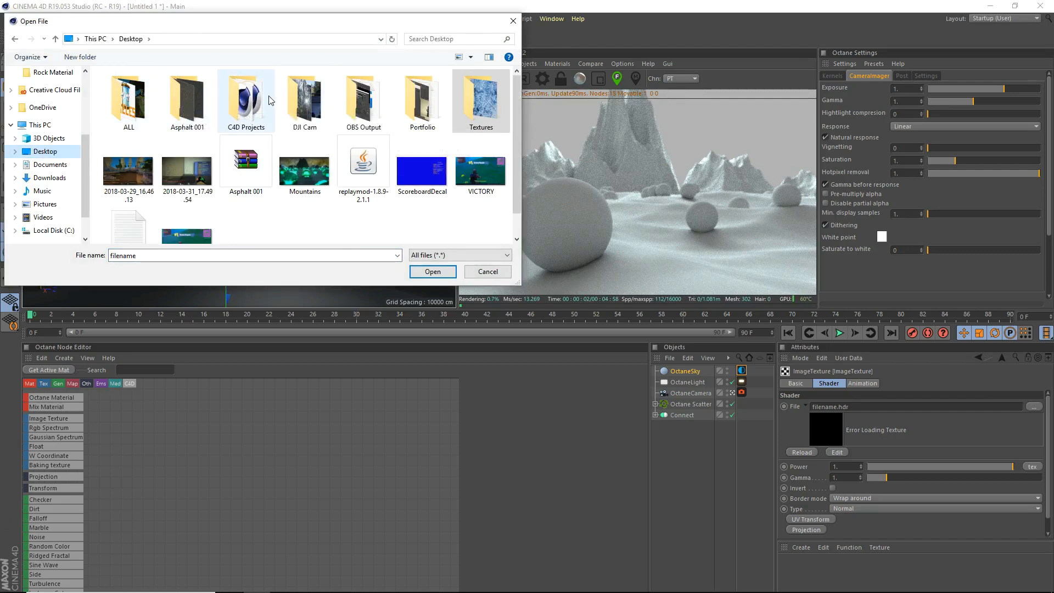
double_click(132, 93)
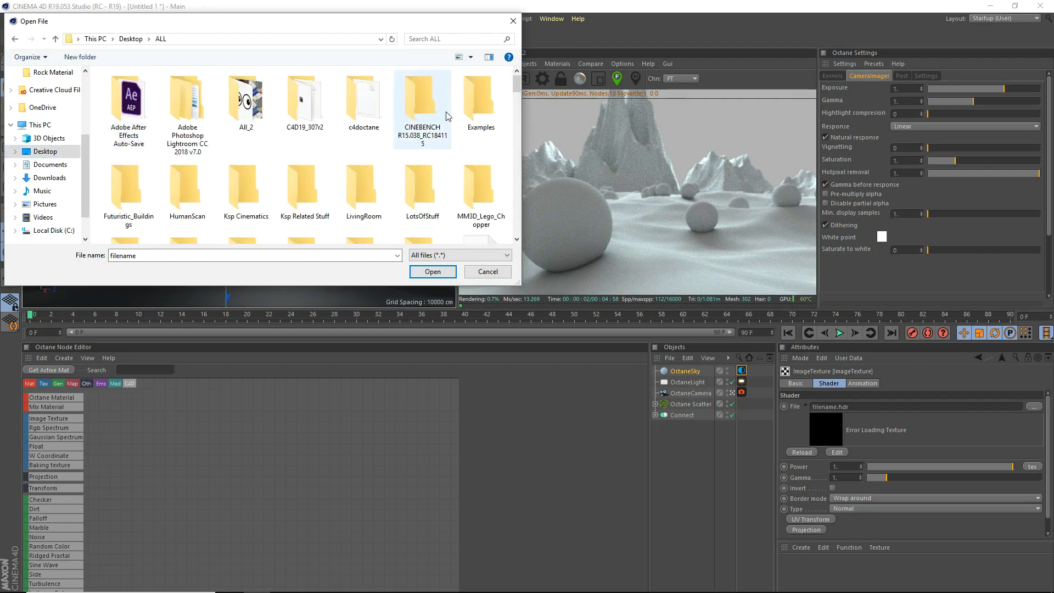
scroll(512, 96, "down", 3)
scroll(512, 96, "down", 5)
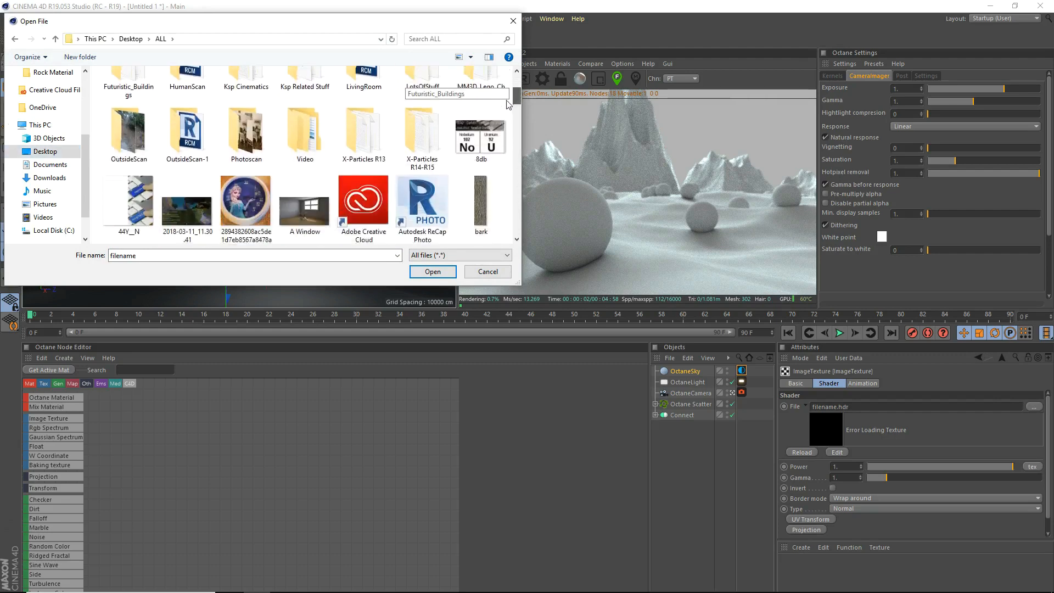
scroll(499, 85, "up", 8)
scroll(499, 88, "down", 2)
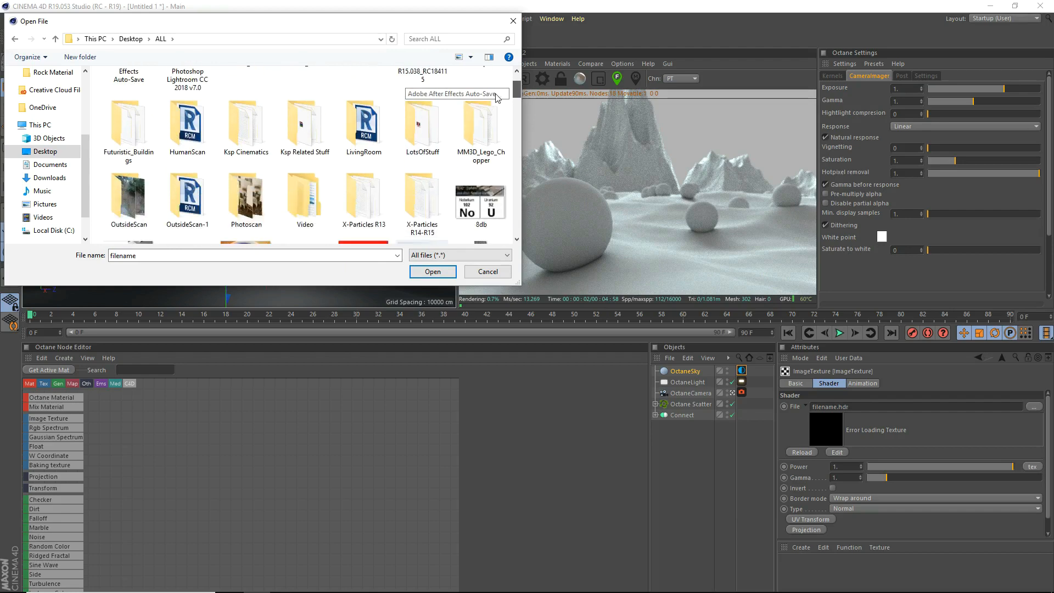
double_click(422, 127)
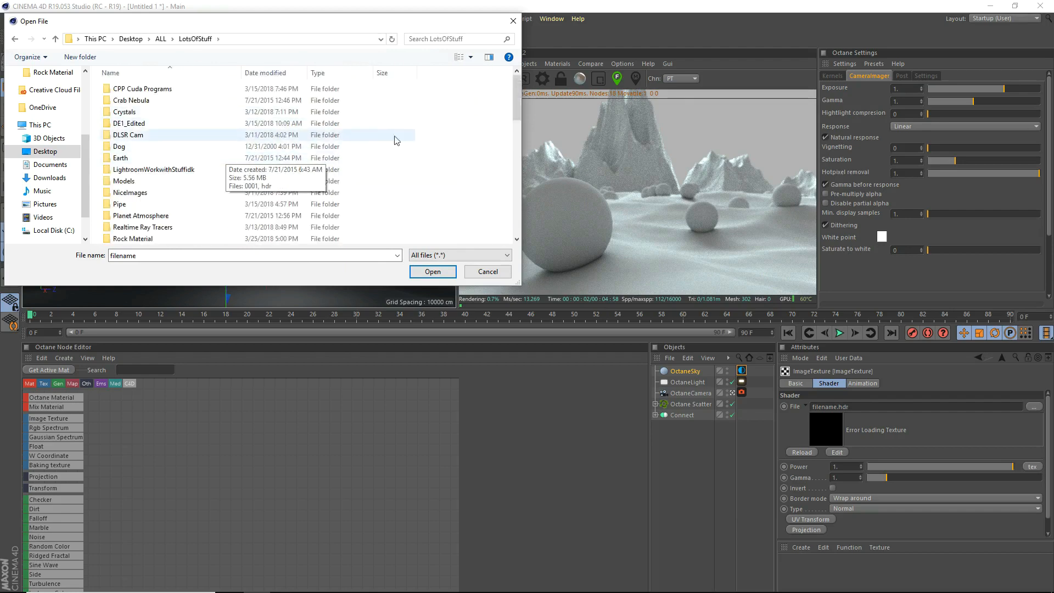
mouse_move(517, 102)
left_mouse_down()
mouse_move(511, 85)
mouse_move(504, 97)
left_mouse_up()
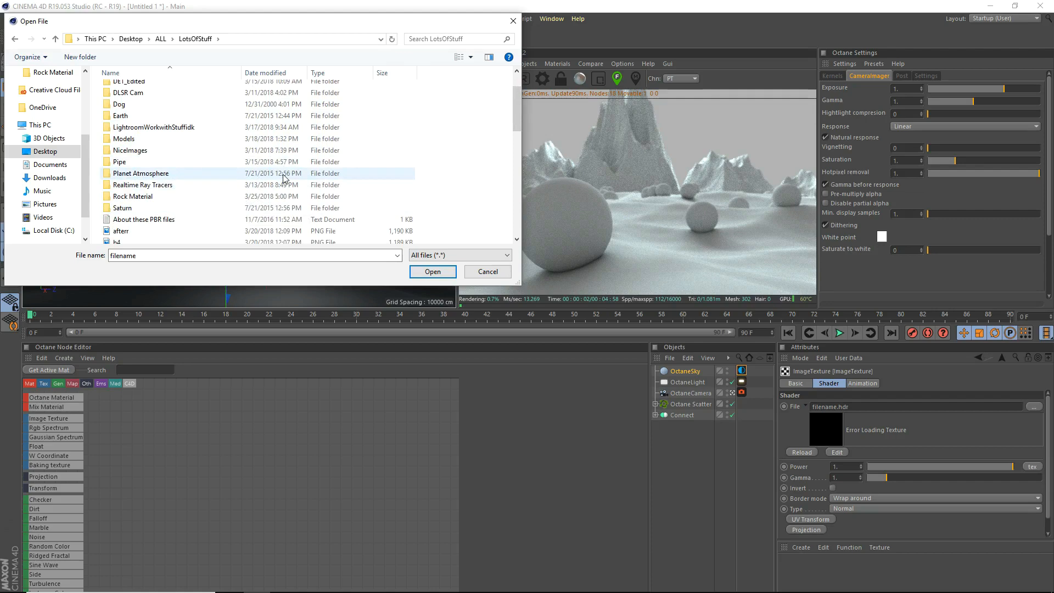
- Check the Planet Atmosphere folder and look through the LotsOfStuff folder for a suitable sky image
double_click(266, 173)
left_click(15, 39)
scroll(506, 134, "down", 5)
scroll(501, 146, "down", 7)
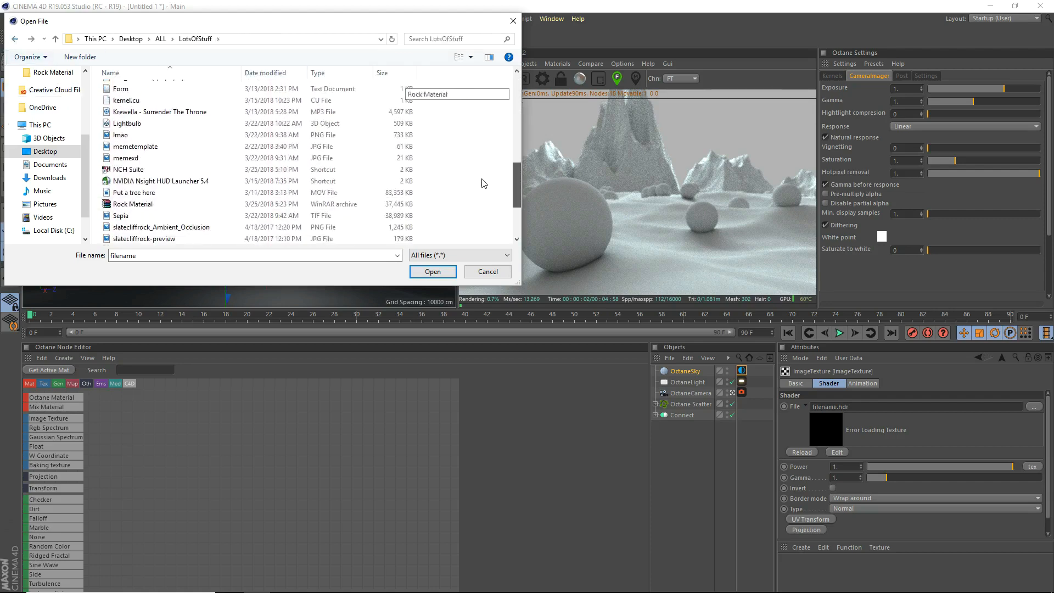
scroll(477, 213, "up", 11)
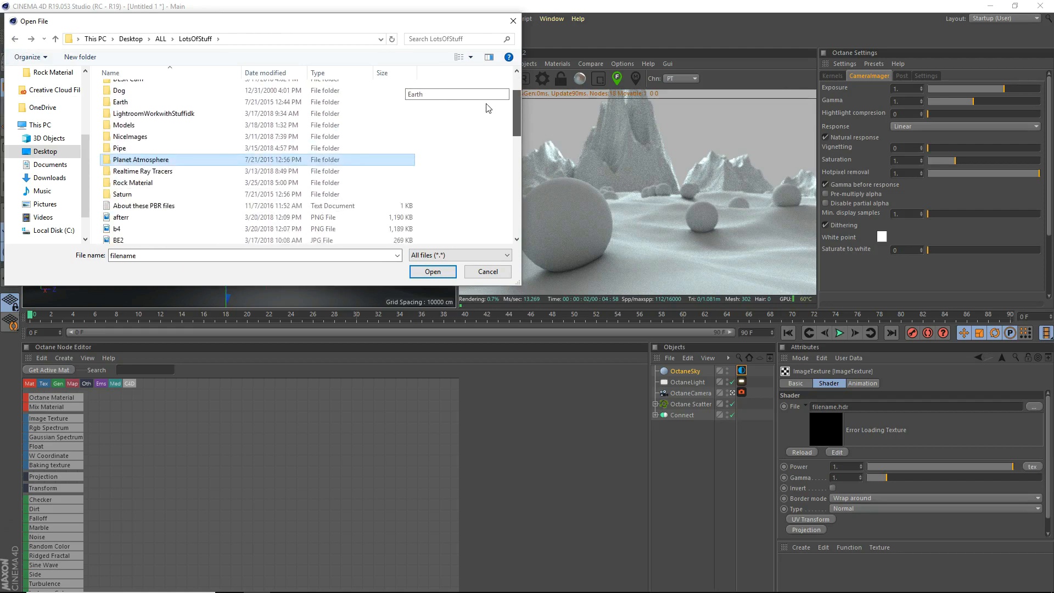
scroll(488, 105, "up", 4)
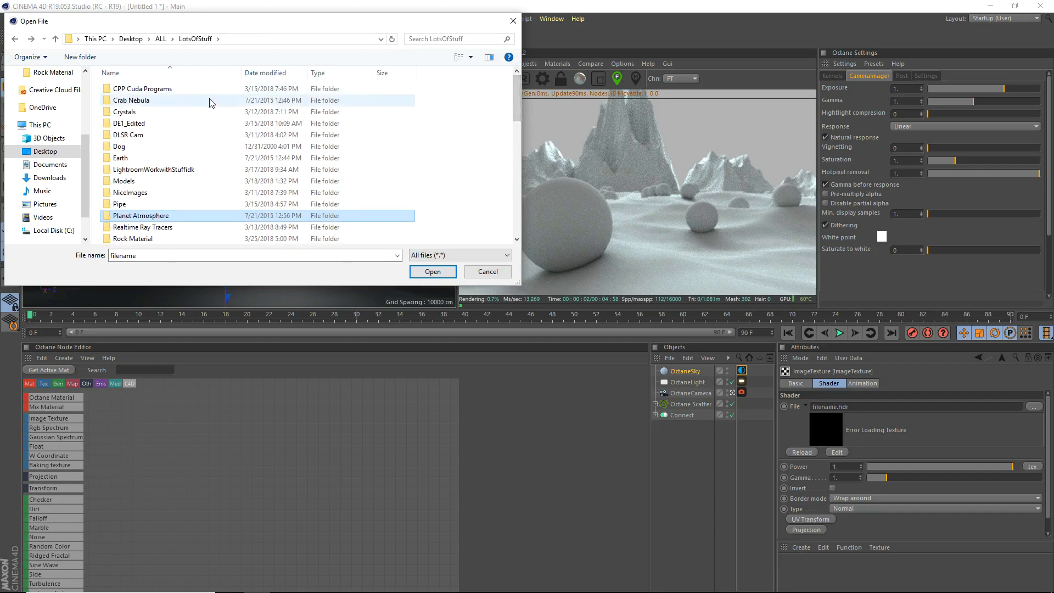
- Load hdr.png from the Crab Nebula folder as the sky texture without copying it to the project location
double_click(144, 101)
double_click(210, 129)
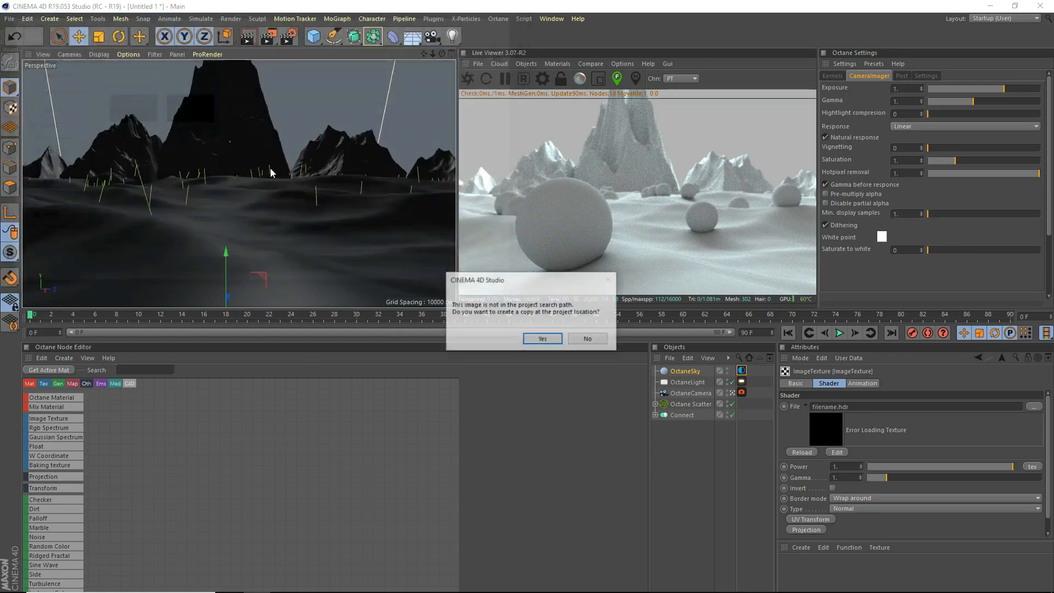
left_click(588, 339)
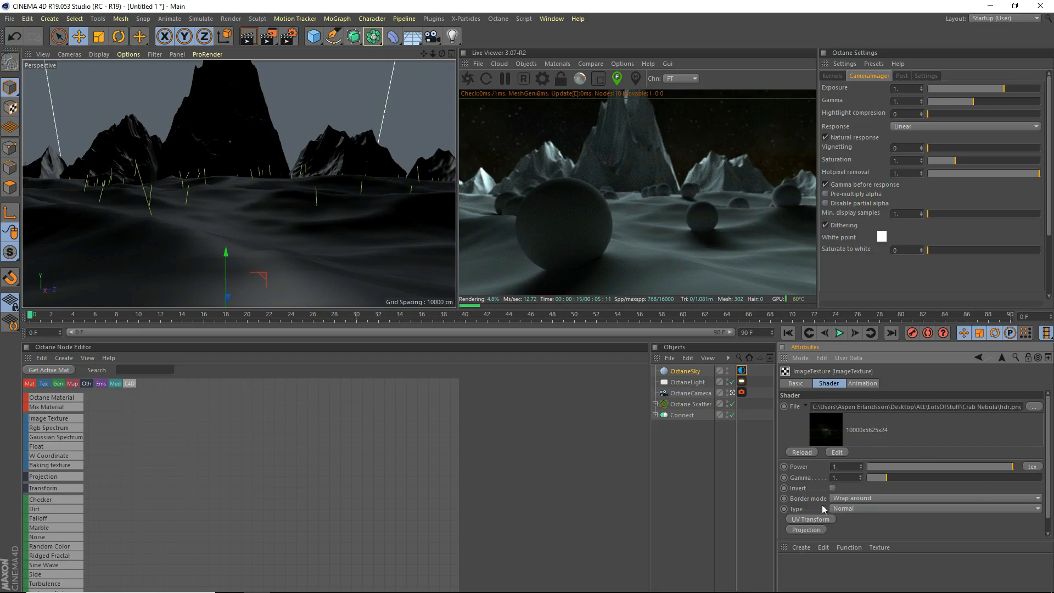
- Create a new Octane Material and assign it to the Connect object holding the landscapes
left_click(801, 547)
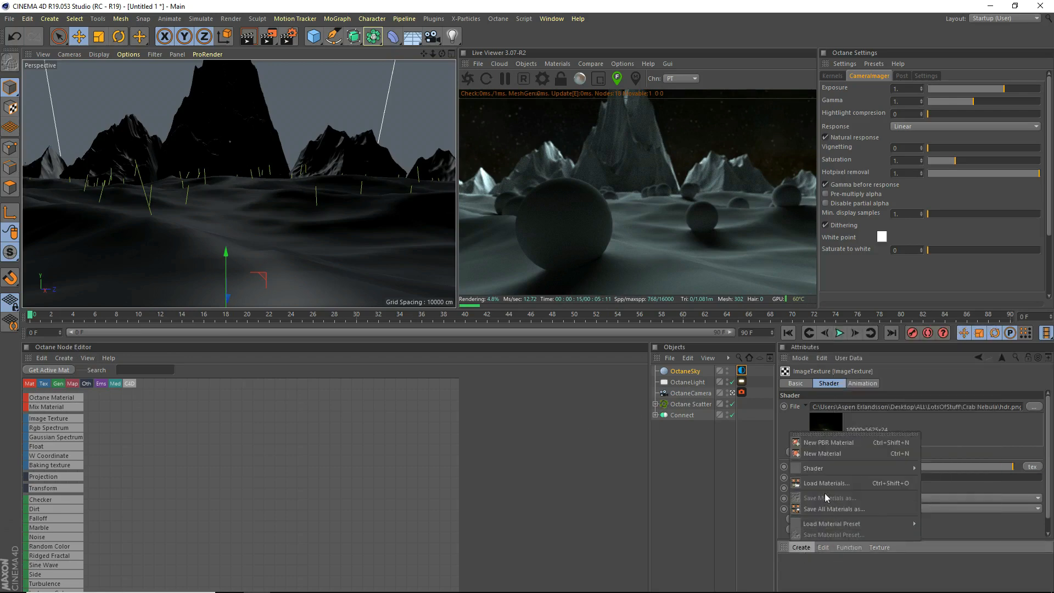
mouse_move(830, 467)
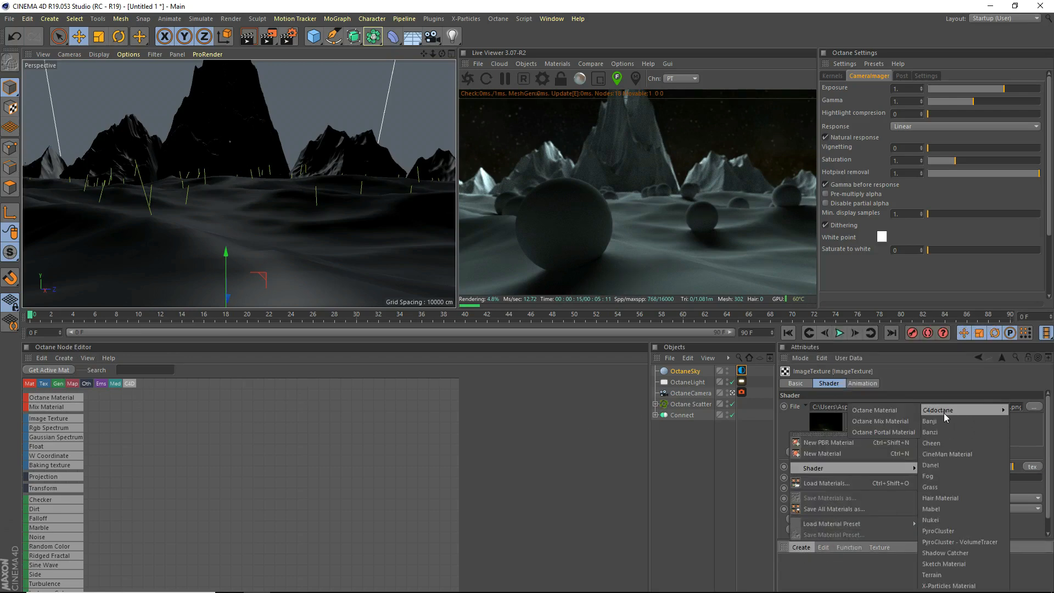
left_click(877, 410)
left_click_drag(793, 569, 640, 270)
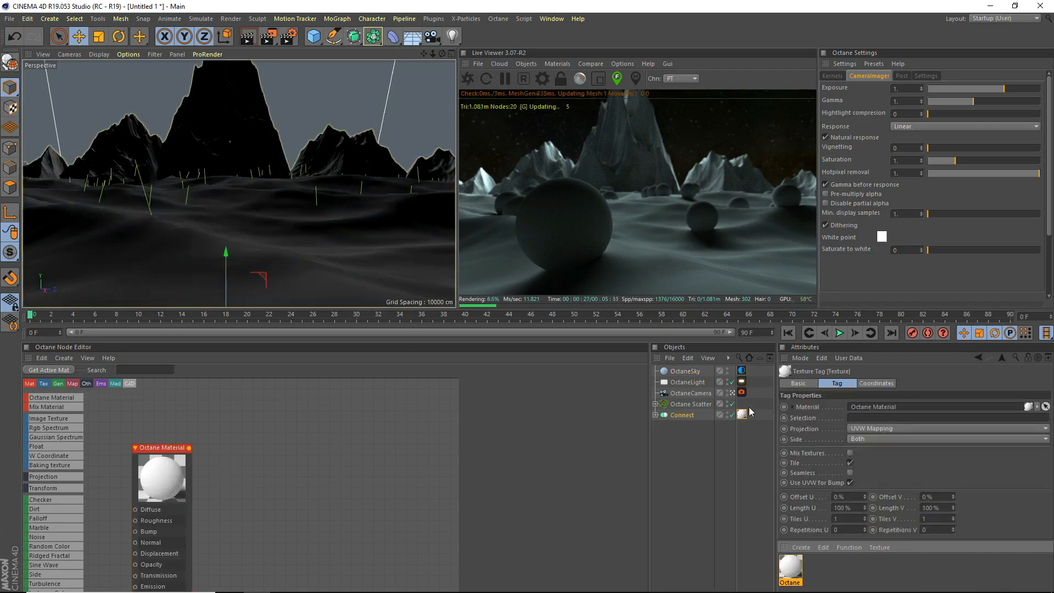
- Add an Image Texture node and a second Octane Material node to the landscape material's node graph
left_click(186, 449)
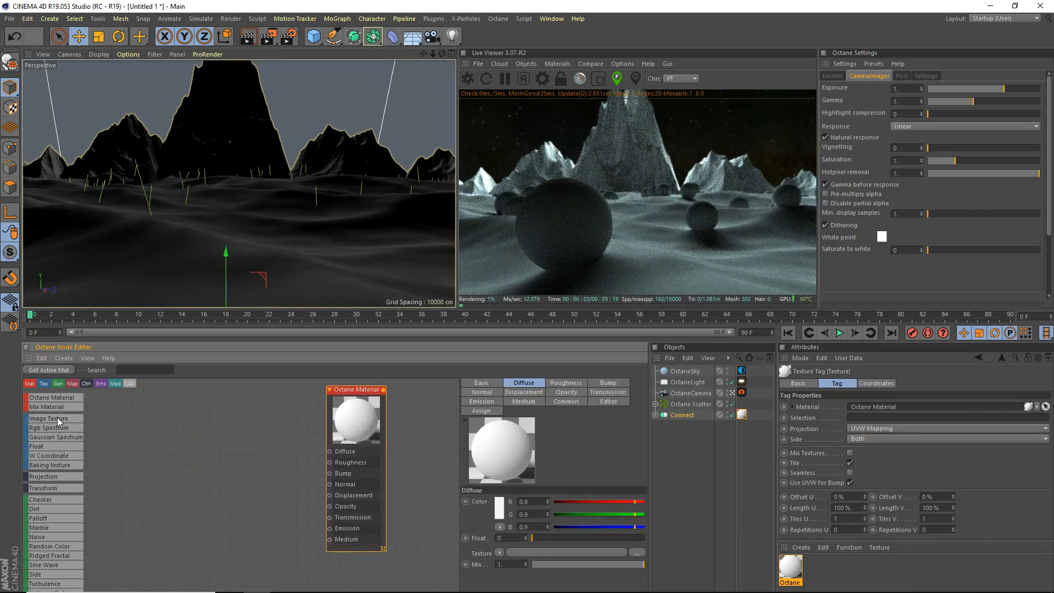
left_click_drag(55, 418, 216, 400)
left_click(329, 435)
left_click(395, 433)
left_click(368, 433)
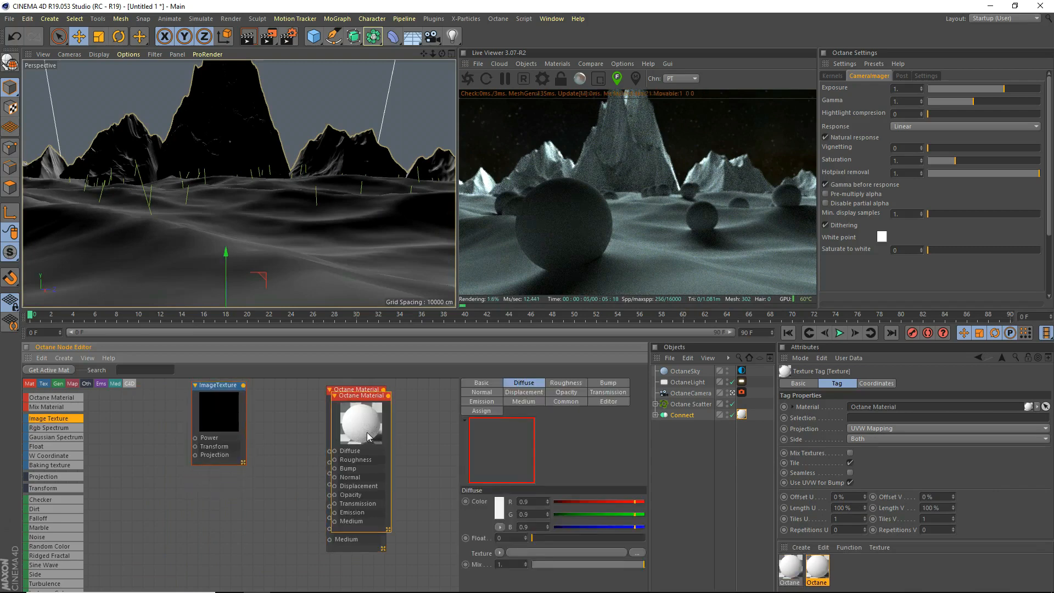
- Delete the extra Octane Material node, duplicate the Image Texture node, and connect one Image Texture to the material's Diffuse input
key("Delete")
left_click_drag(222, 421, 261, 557)
left_click_drag(218, 493, 224, 517)
middle_click_drag(280, 460, 315, 476)
left_click_drag(282, 383, 364, 467)
- Delete the surplus Image Texture copies from the landscape material's node graph
left_click(249, 479)
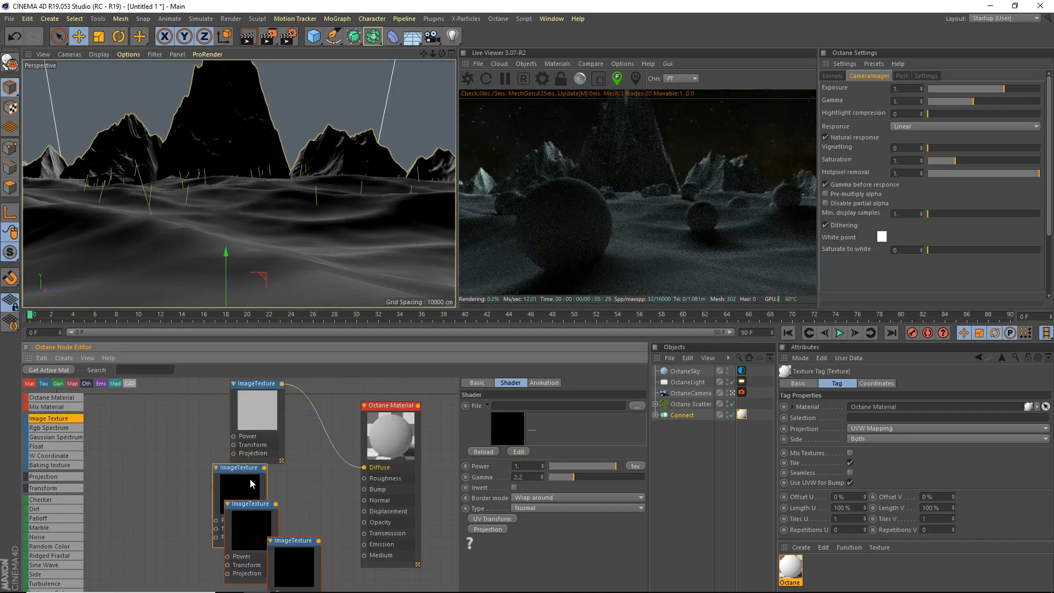
key("Delete")
left_click(251, 527)
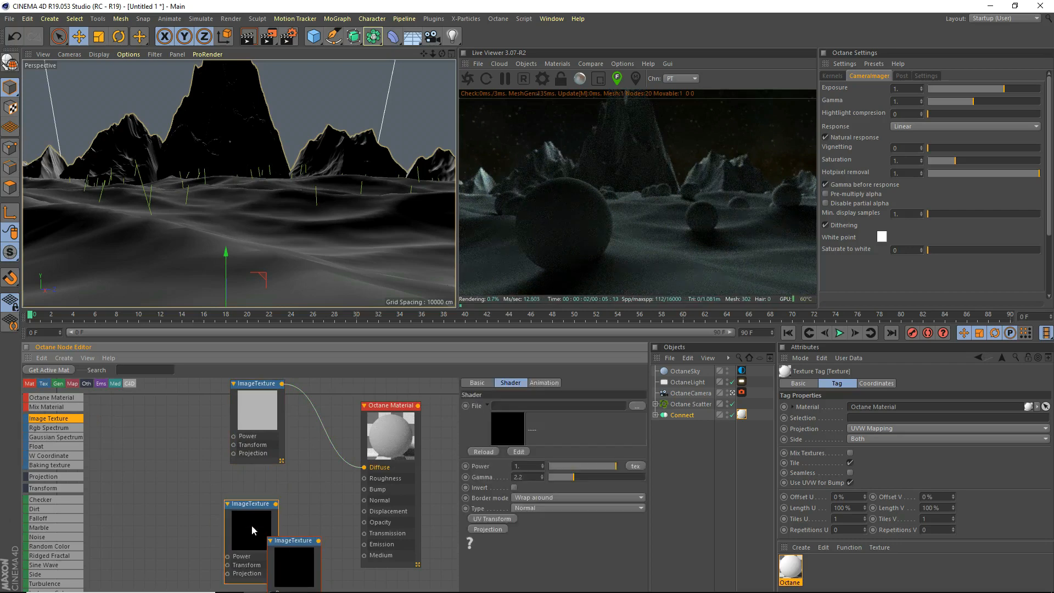
key("Delete")
- Arrange two Image Texture nodes below the diffuse one and connect the upper of the two to the Normal input
left_click_drag(291, 564, 268, 560)
left_click_drag(286, 522, 366, 517)
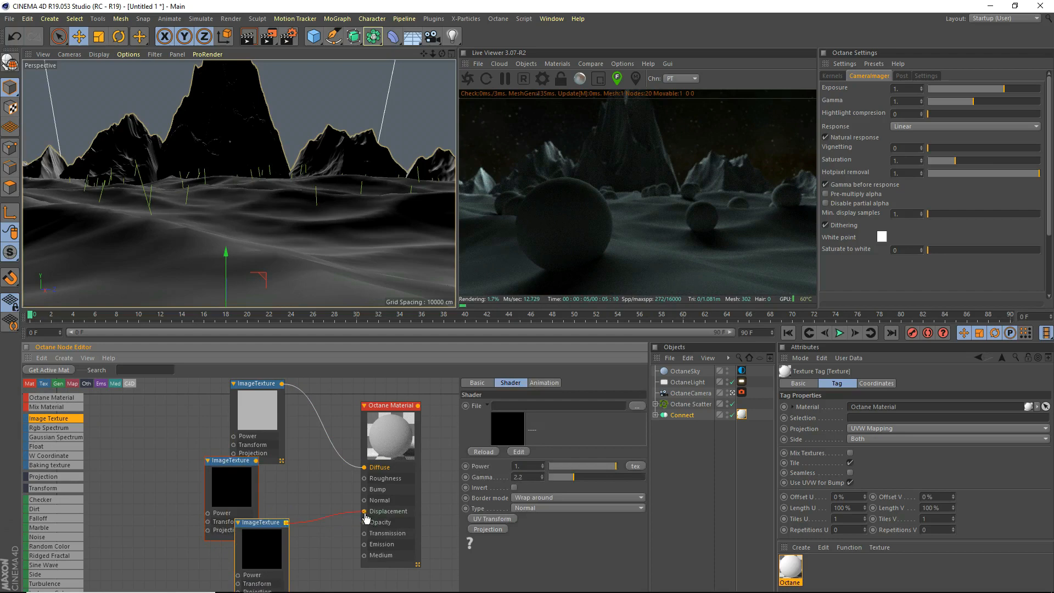
left_click_drag(253, 554, 255, 565)
left_click_drag(256, 461, 364, 500)
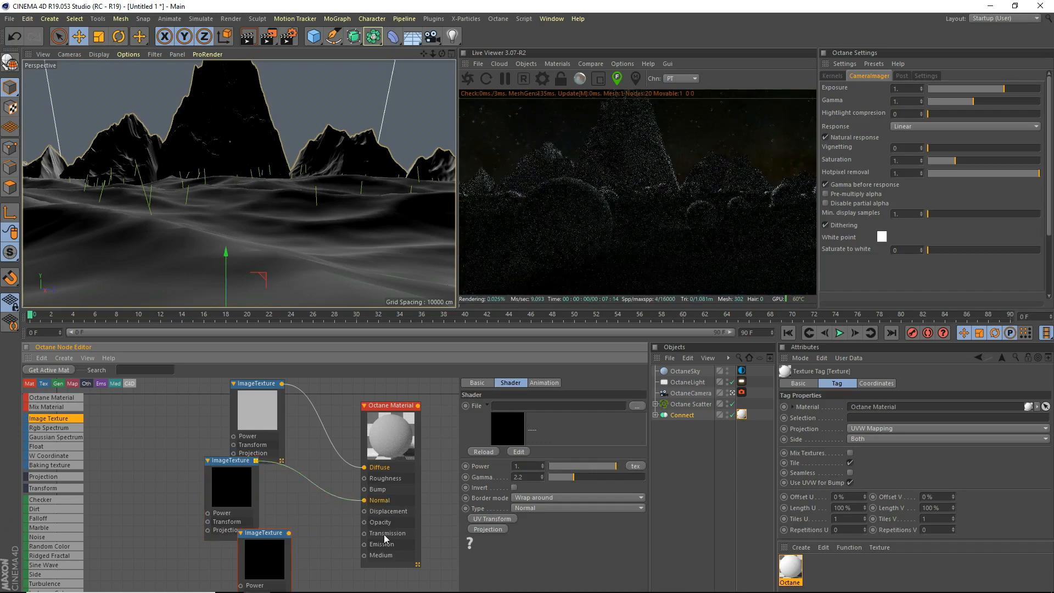
- Add a Displacement node between the lowest Image Texture and the material's Displacement input
scroll(55, 483, "down", 5)
left_click_drag(54, 550, 316, 532)
left_click(311, 523)
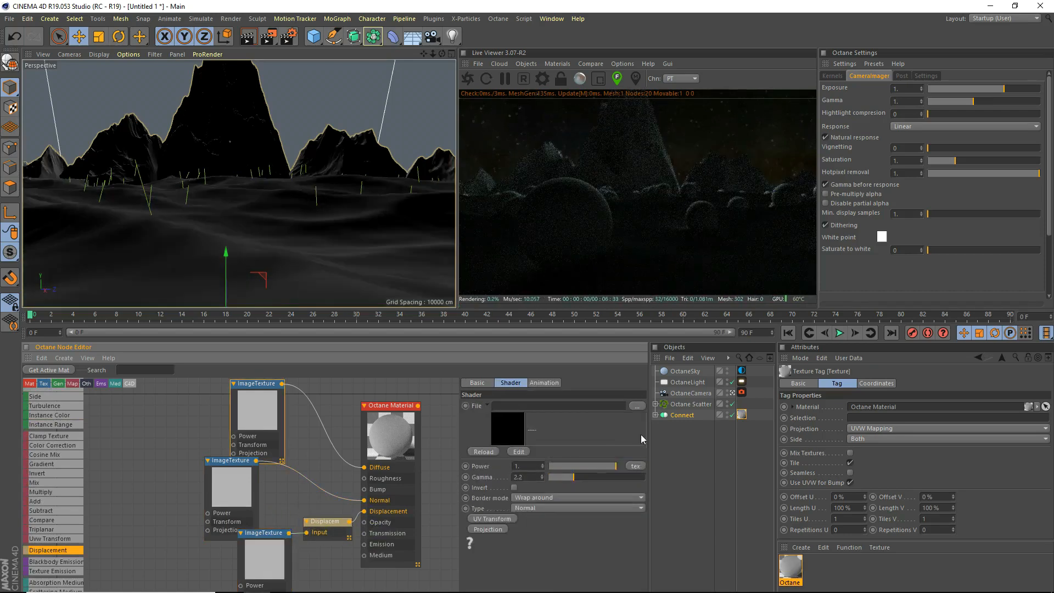
- Load RockGrey013_COL_VAR1_1K from the Textures > Rocks folder into the diffuse Image Texture without copying it to the project location
left_click(636, 408)
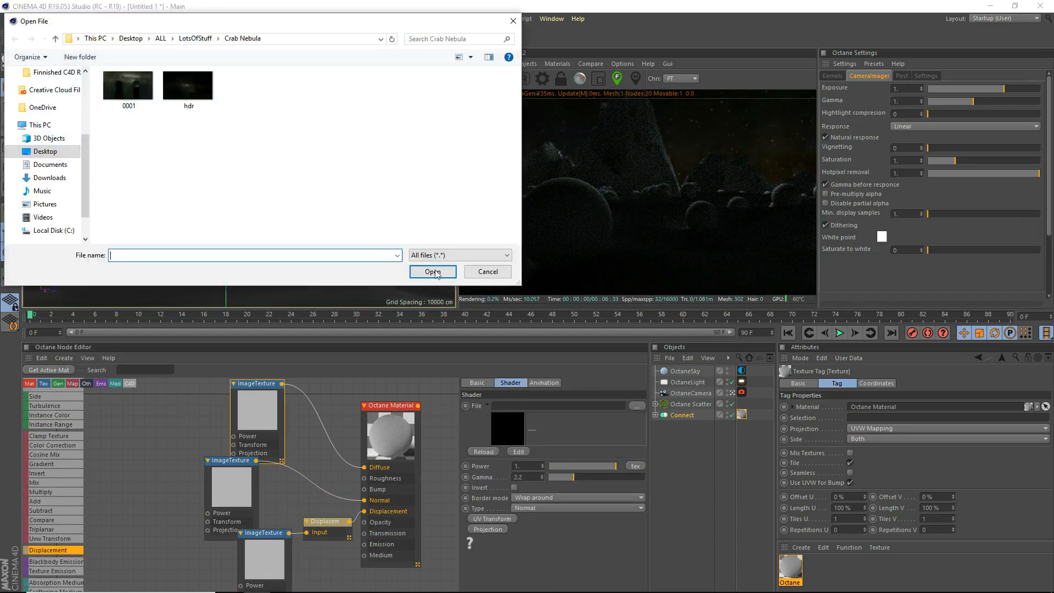
left_click(160, 39)
left_click(123, 40)
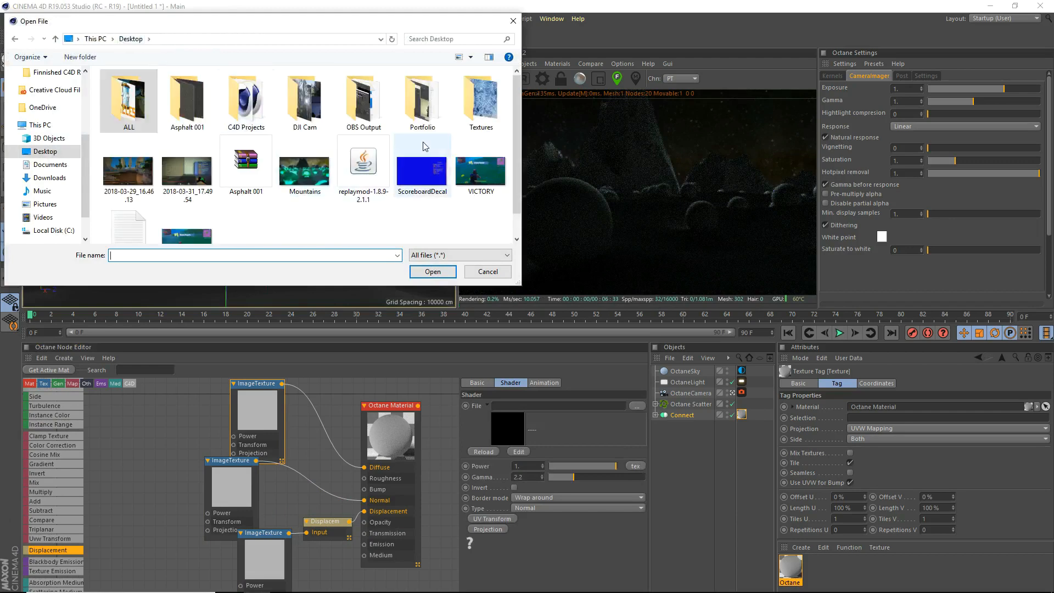
left_click(485, 117)
double_click(485, 117)
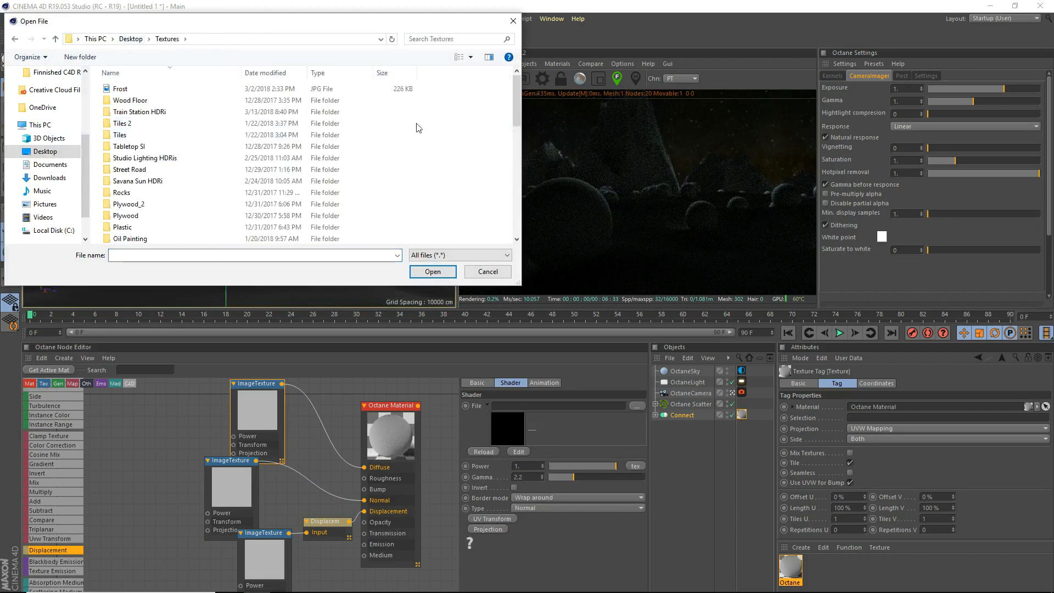
mouse_move(517, 94)
left_mouse_down()
mouse_move(506, 202)
mouse_move(522, 90)
left_mouse_up()
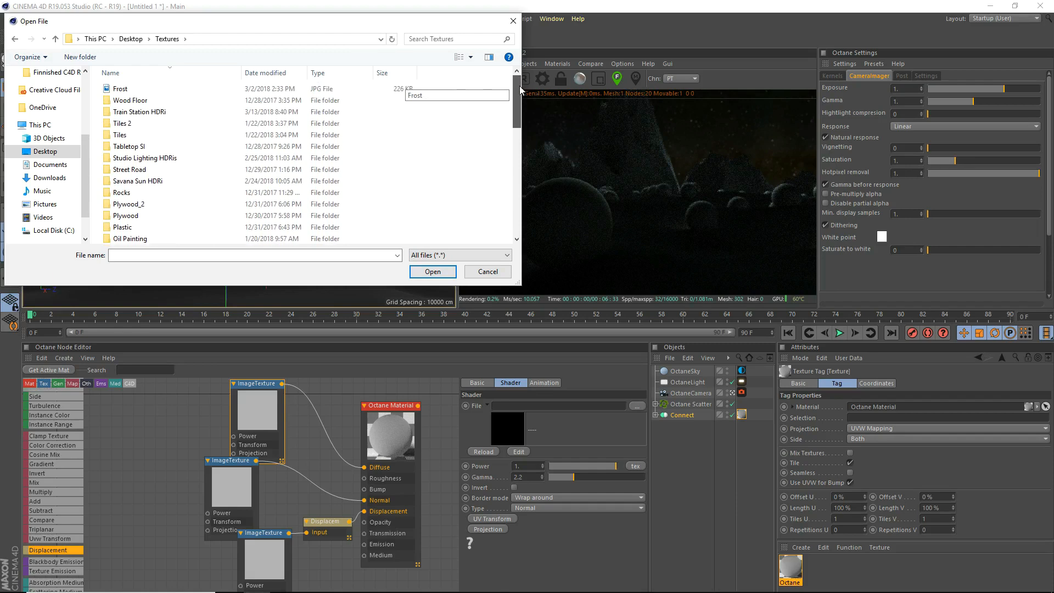
double_click(181, 192)
left_click(190, 113)
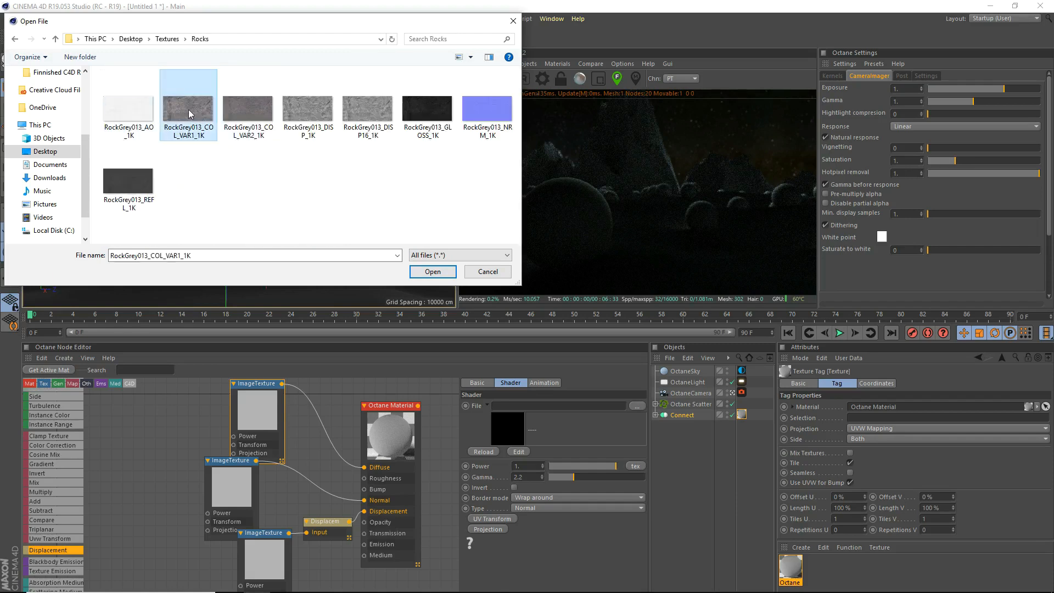
double_click(190, 114)
left_click(592, 336)
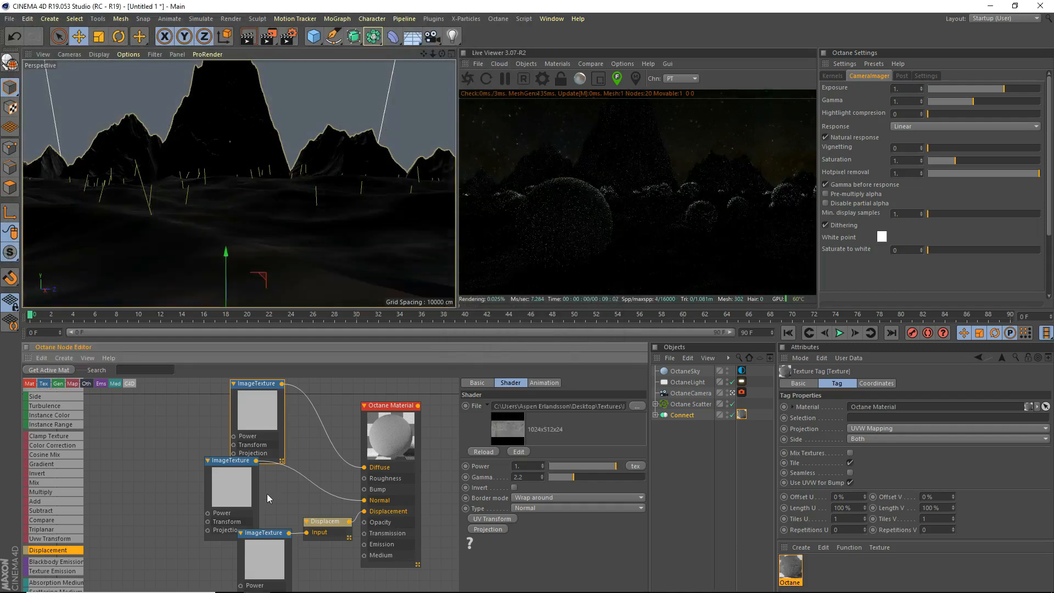
- Load RockGrey013_NRM_1K into the normal Image Texture without copying it to the project location
left_click(640, 405)
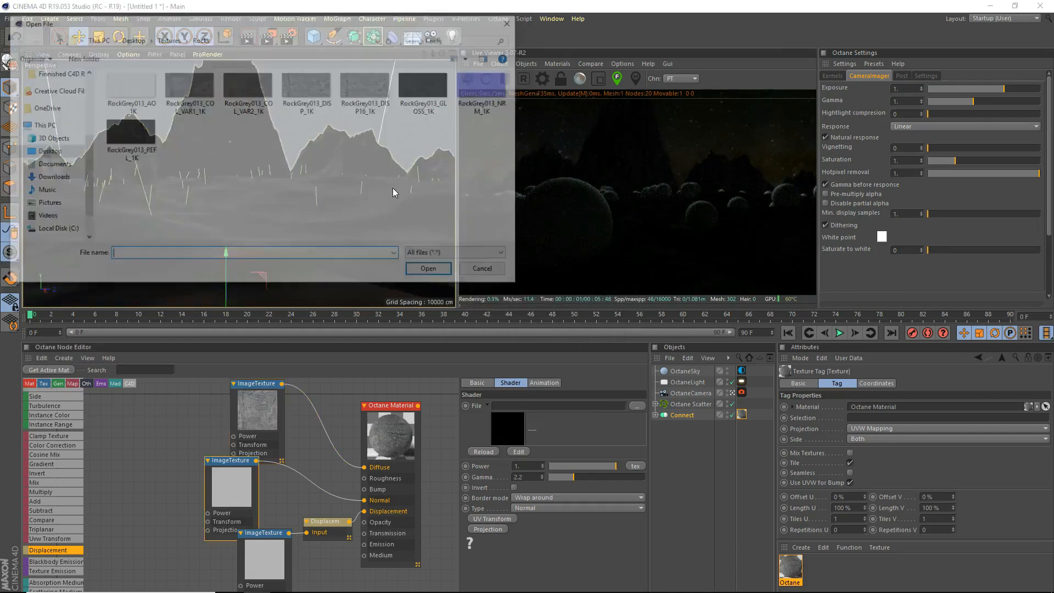
left_click(472, 93)
double_click(472, 94)
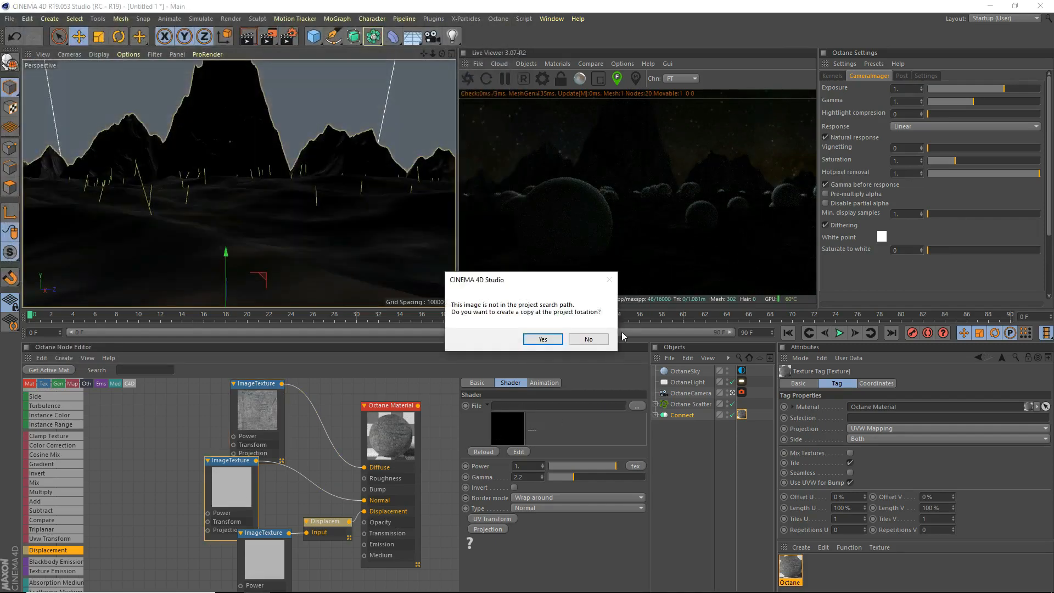
left_click(591, 339)
- Load RockGrey013_DISP_1K into the displacement Image Texture without copying it to the project location
left_click(637, 405)
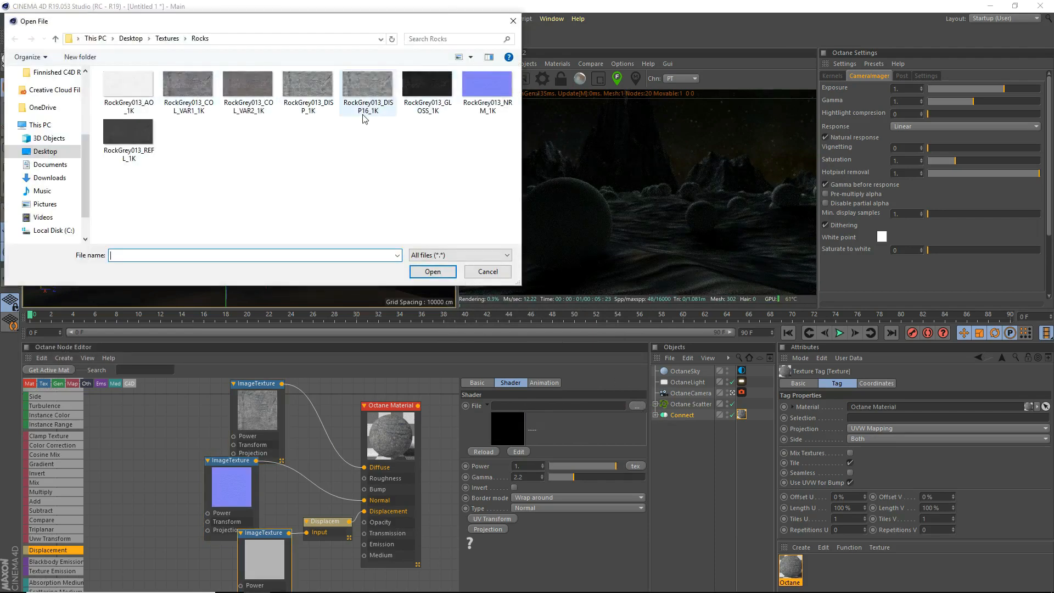
double_click(329, 108)
left_click(591, 340)
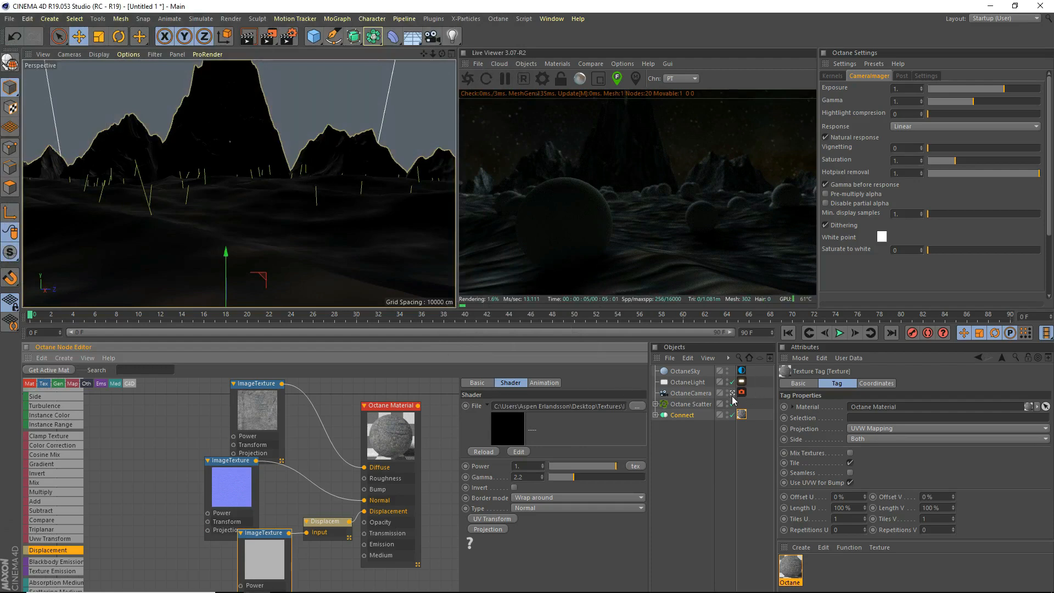
- Leave the OctaneCamera view and set the landscape texture tag's projection to Cubic
left_click_drag(482, 291, 332, 207, "alt")
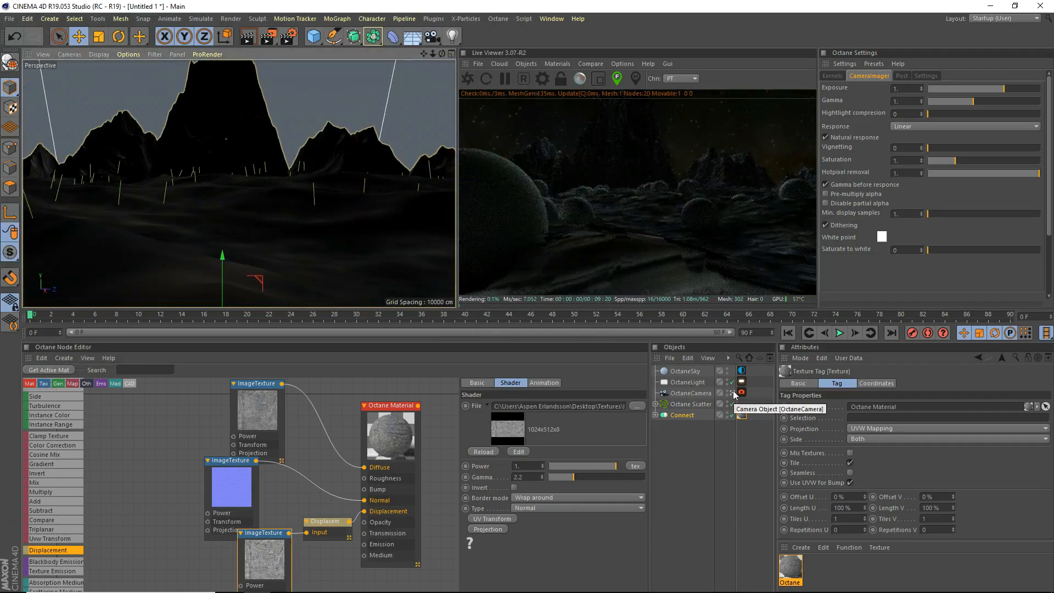
left_click(732, 393)
scroll(341, 277, "up", 5)
left_click_drag(423, 54, 358, 3)
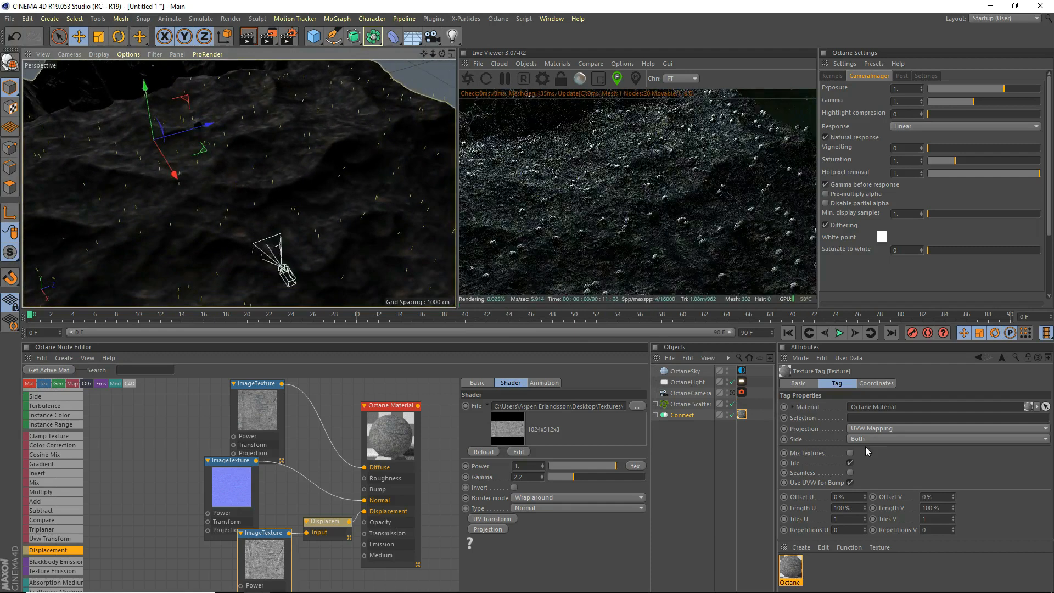
left_click(871, 429)
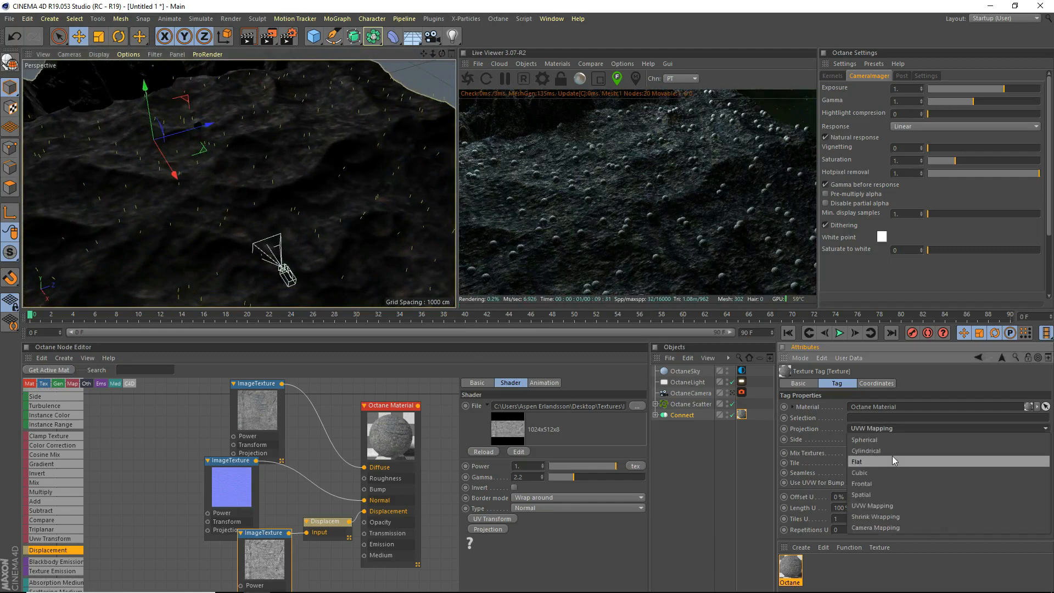
left_click(893, 473)
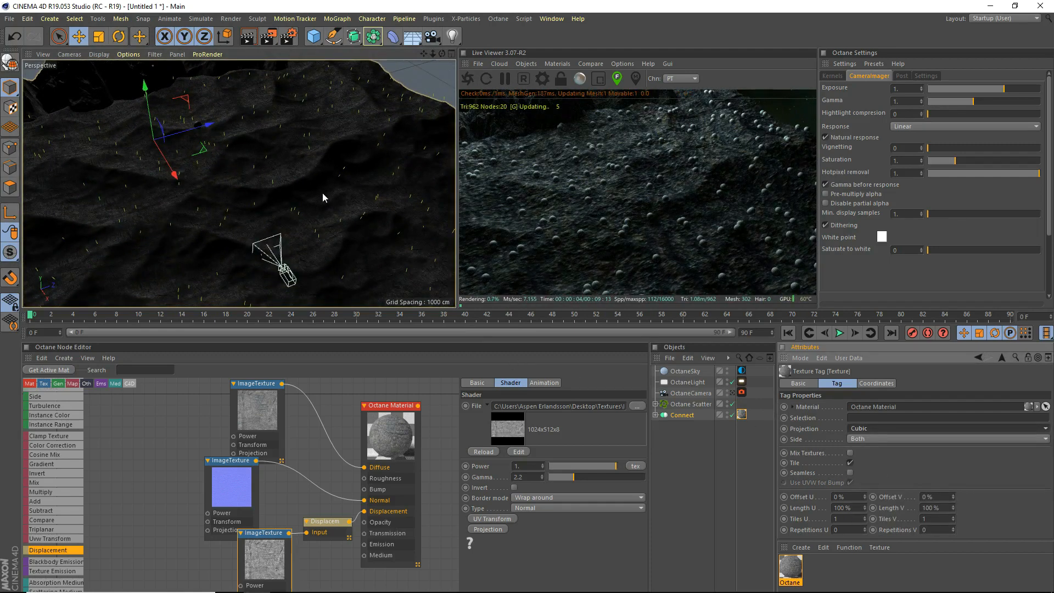
- Set the landscape texture tag's Length U and Length V to 60 %
scroll(322, 195, "down", 5)
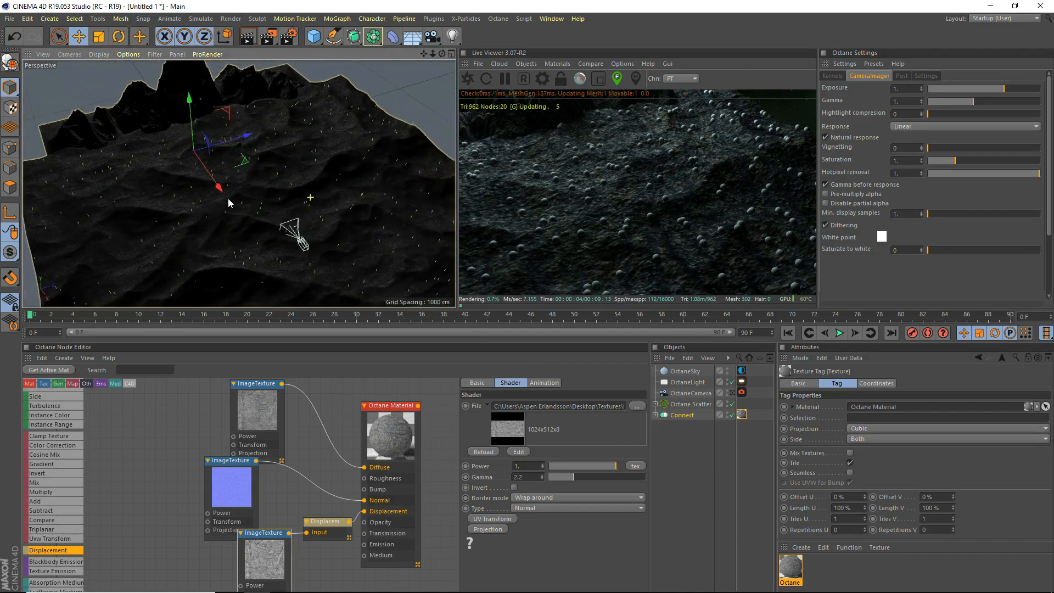
scroll(230, 203, "up", 6)
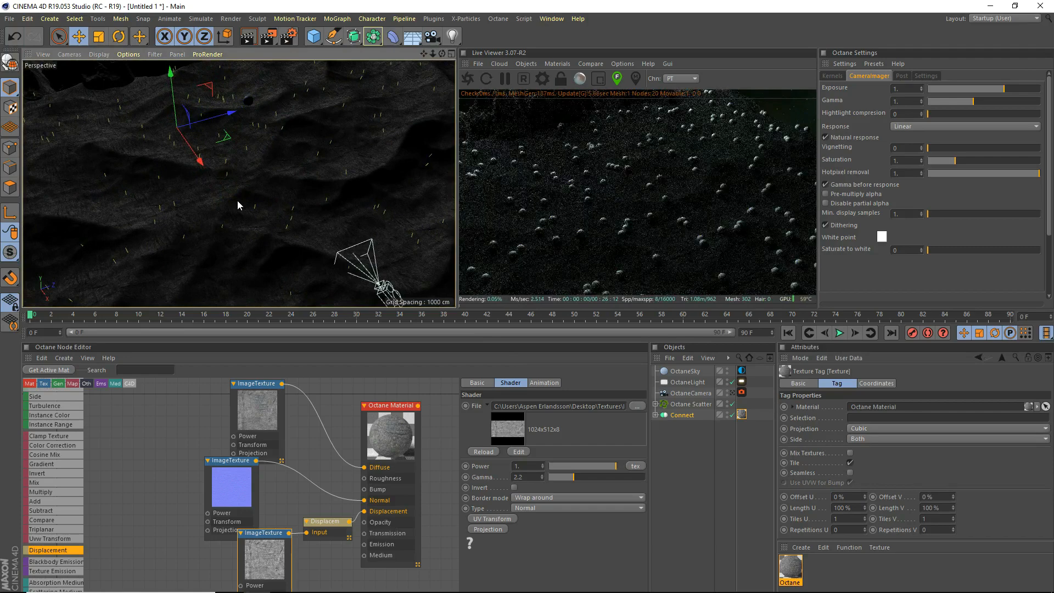
scroll(237, 200, "up", 5)
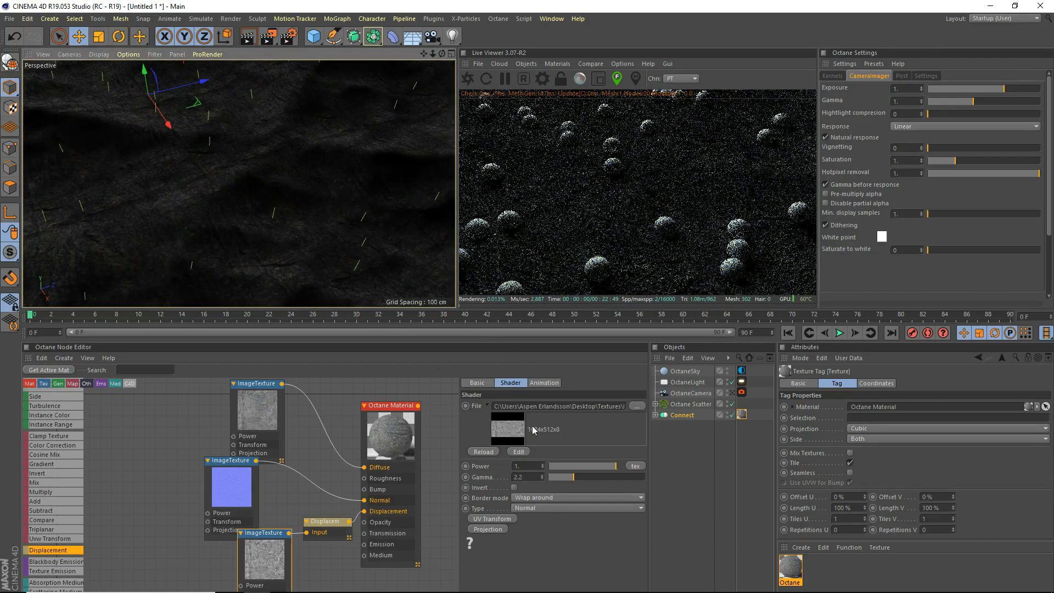
left_click(857, 508)
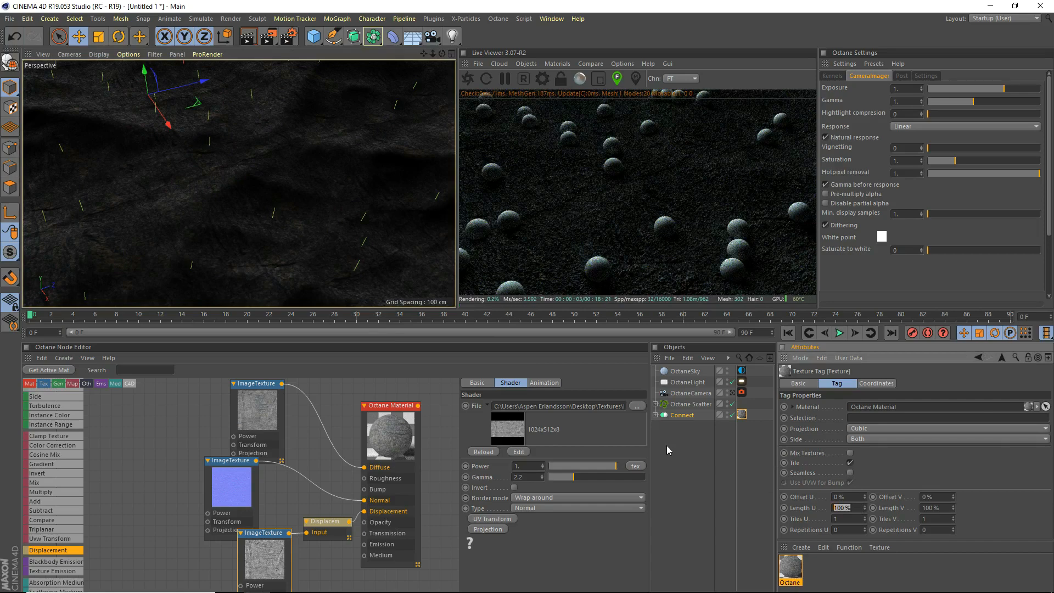
type("60")
key("Return")
key("Tab")
type("60")
key("Return")
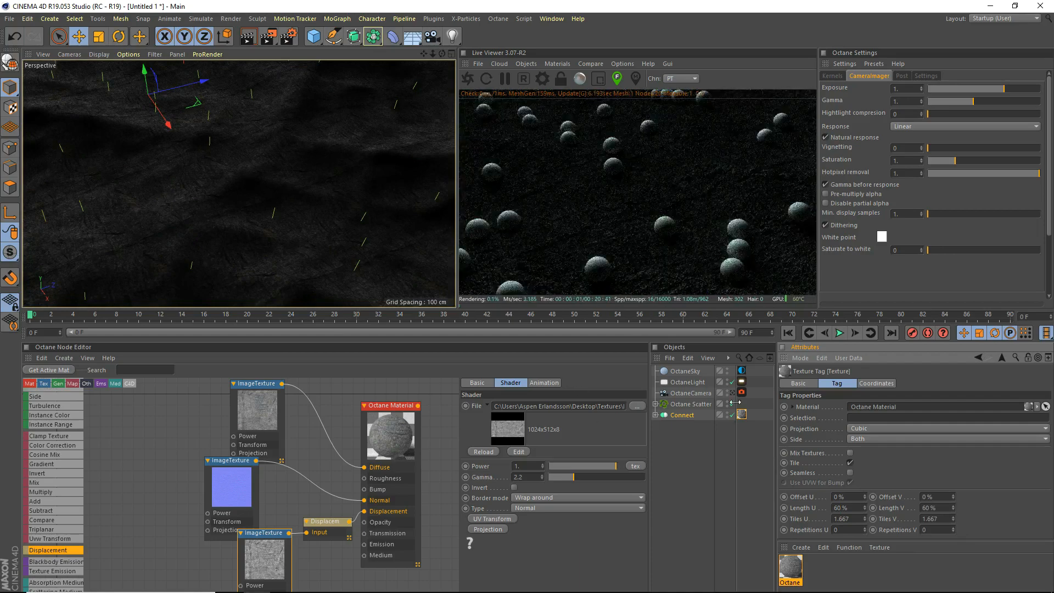
- Look through the OctaneCamera again and reframe the shot on the mountains with spheres in the foreground
scroll(337, 239, "down", 5)
left_click_drag(337, 239, 238, 186, "alt")
scroll(246, 187, "down", 3)
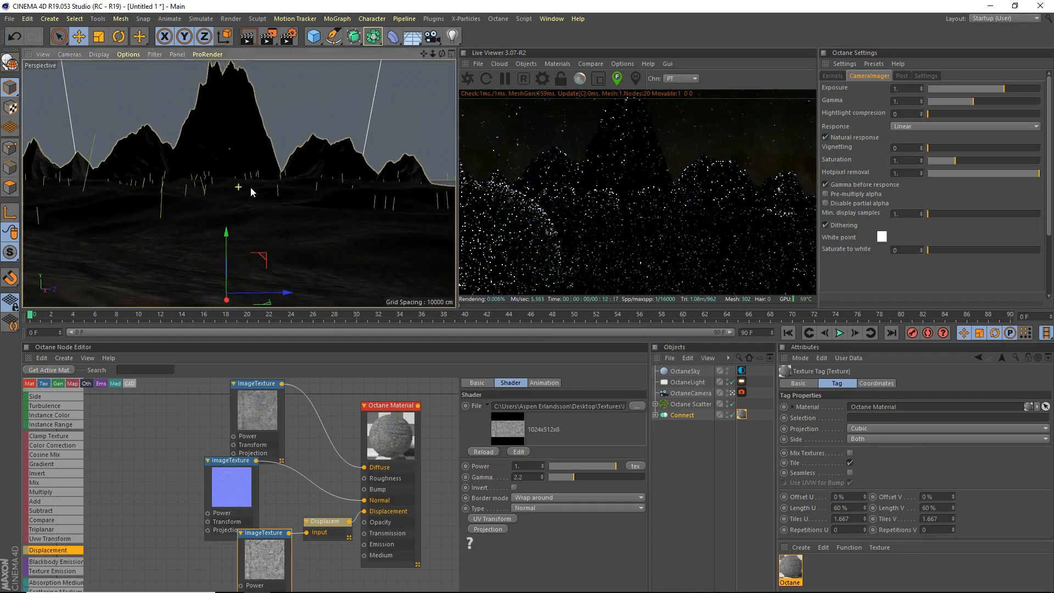
scroll(130, 167, "up", 2)
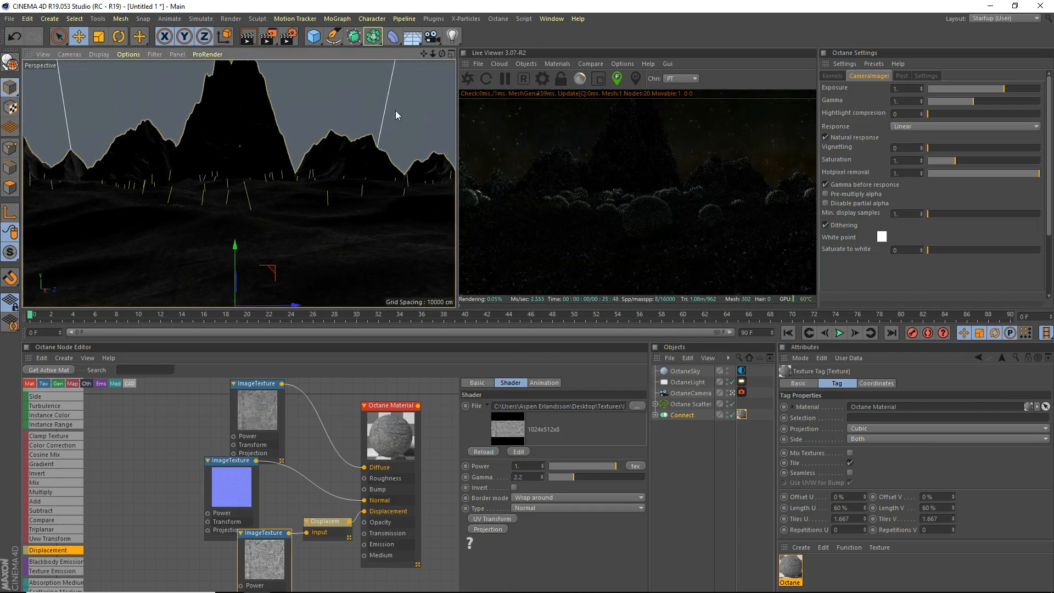
scroll(284, 238, "up", 1)
scroll(258, 179, "up", 2)
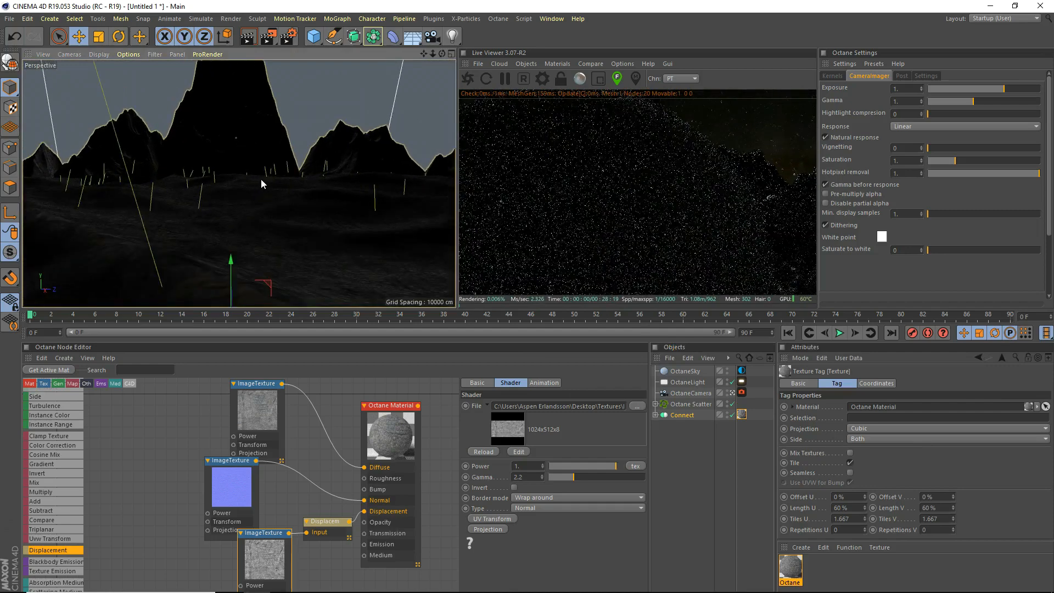
scroll(260, 179, "down", 2)
scroll(334, 155, "down", 2)
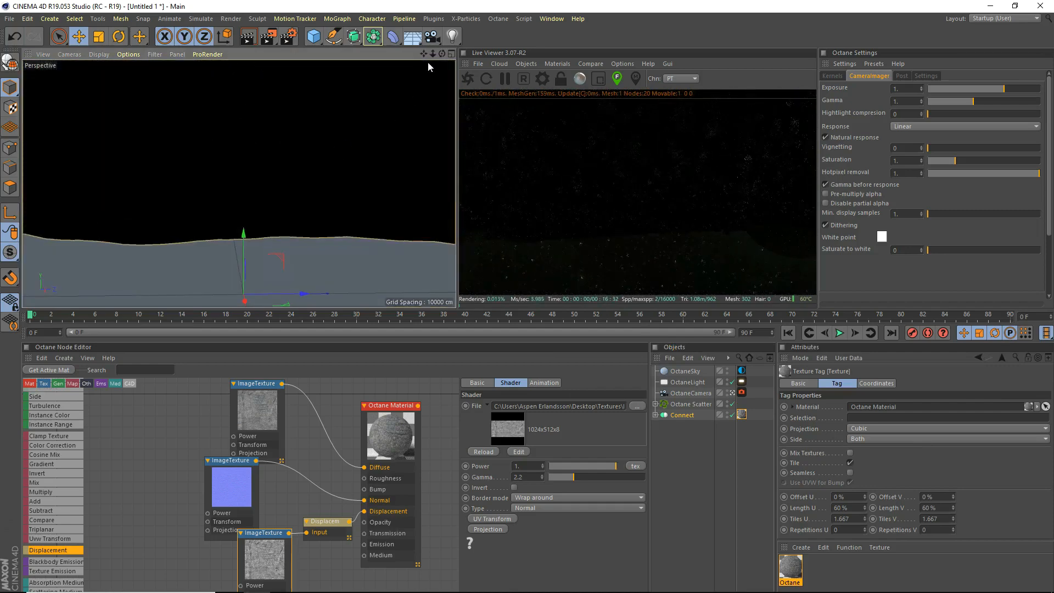
mouse_move(423, 54)
left_mouse_down()
mouse_move(405, 58)
mouse_move(444, 54)
left_mouse_up()
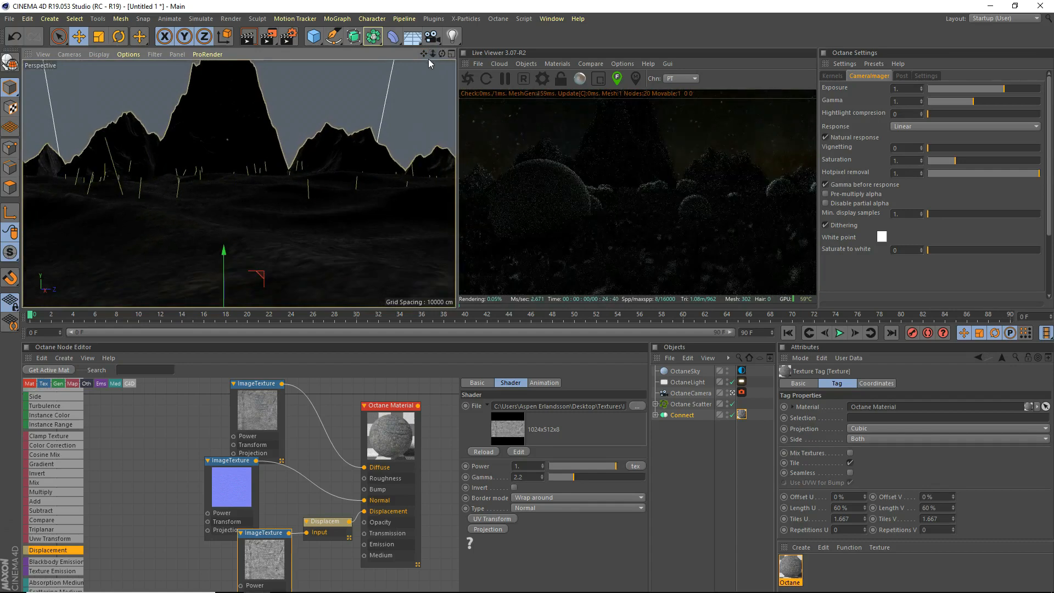
left_click_drag(424, 55, 423, 58)
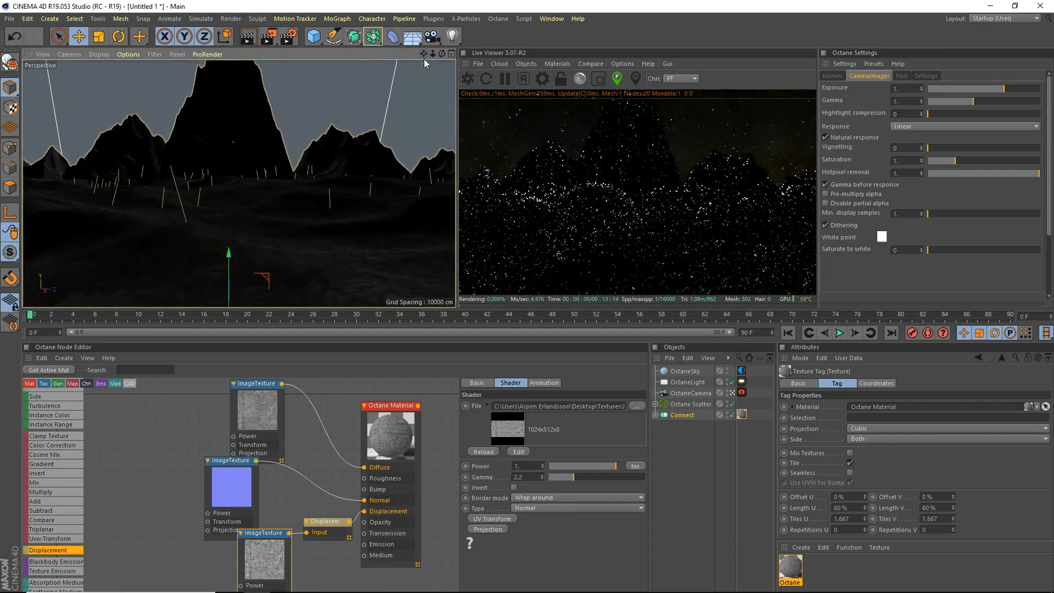
- Raise the OctaneLight's power to about 36.33 and shift the camera framing slightly
left_click(743, 383)
left_click_drag(987, 446, 1005, 447)
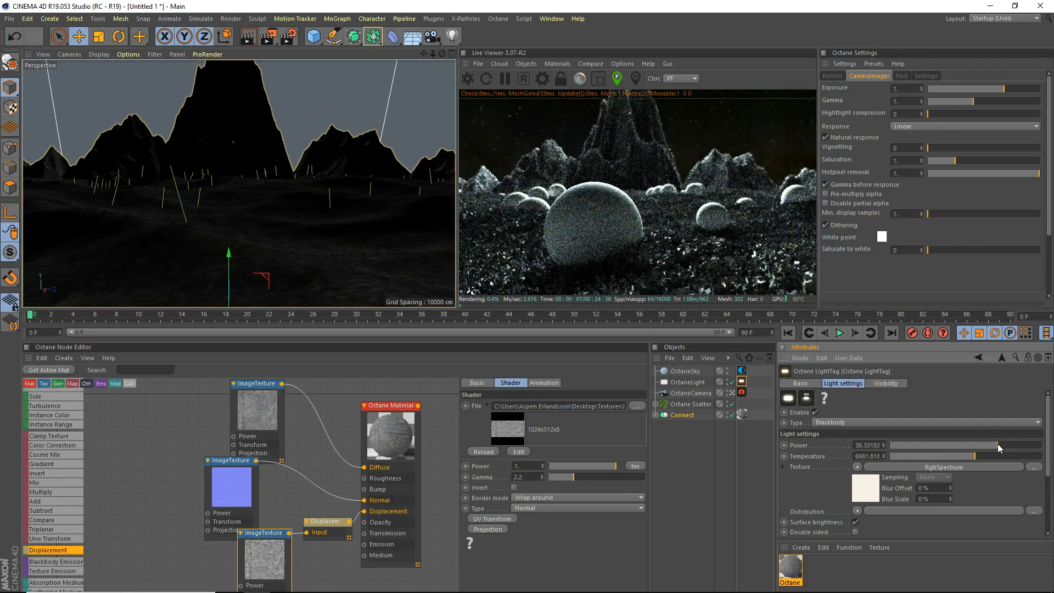
left_click_drag(423, 54, 395, 44)
- Set the Pathtracing kernel's parallel samples to 16 and max tile samples to 32
left_click(831, 77)
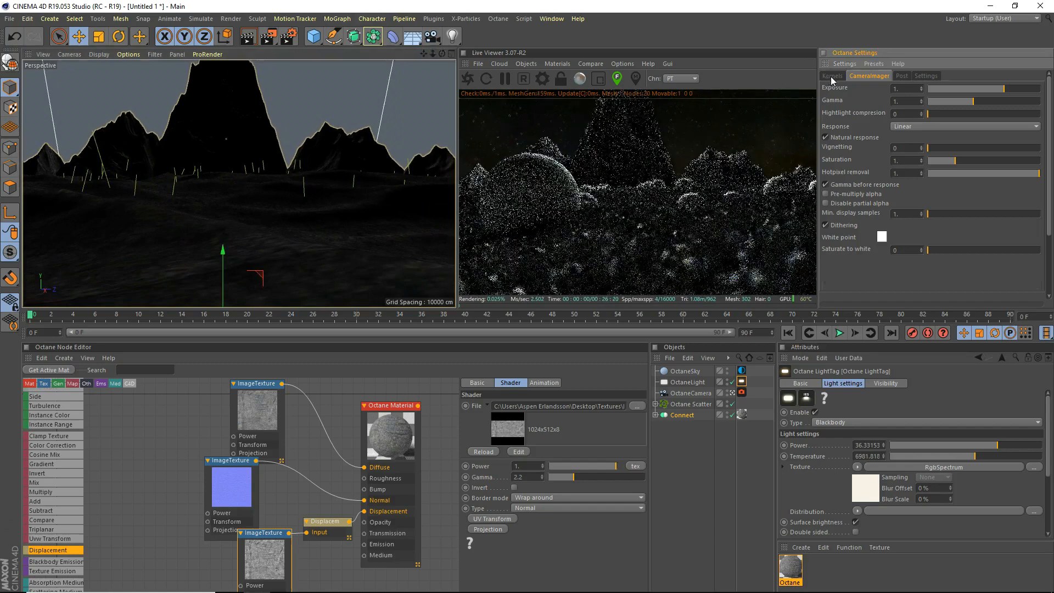
left_click(831, 77)
left_click_drag(1005, 258, 1036, 270)
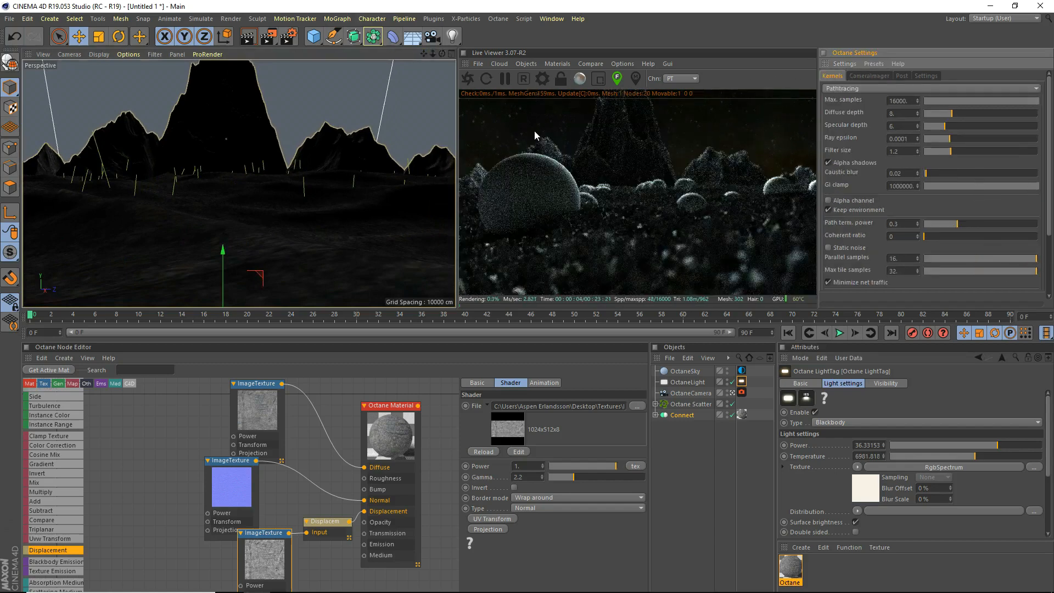
- Reframe the camera on the terrain and pick the large foreground sphere as the focus point in the live render
left_click_drag(441, 52, 238, 184)
left_click_drag(423, 54, 432, 56)
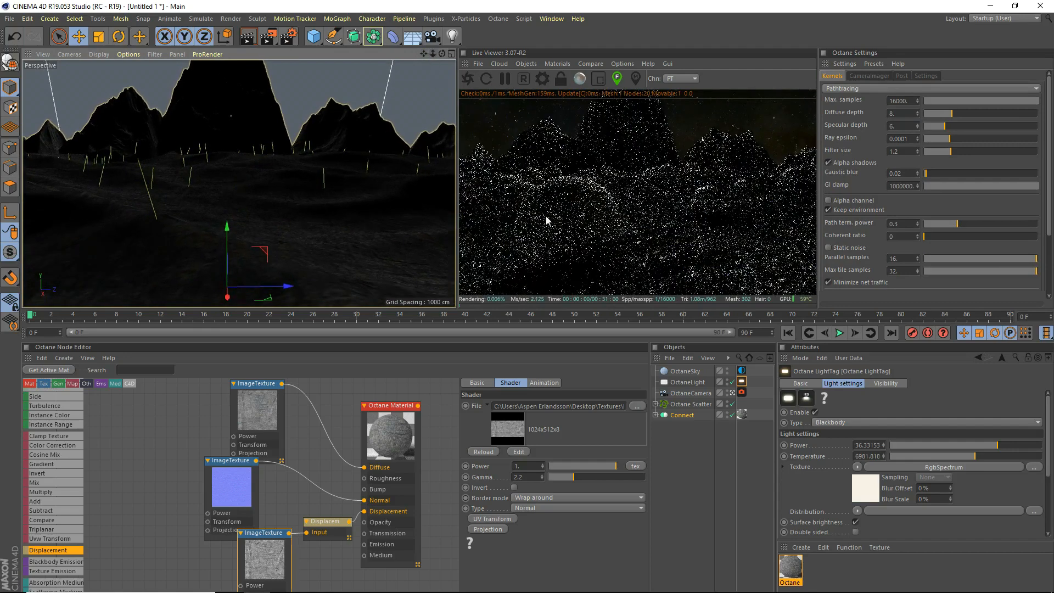
left_click(585, 218)
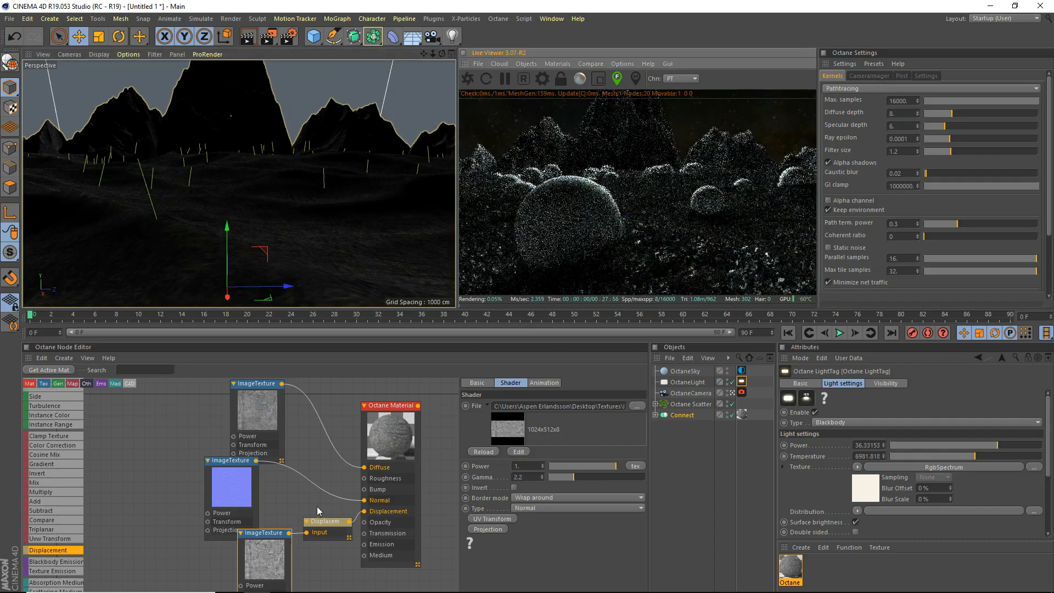
- Create a new Octane material and apply it to the Octane Scatter object
left_click(802, 547)
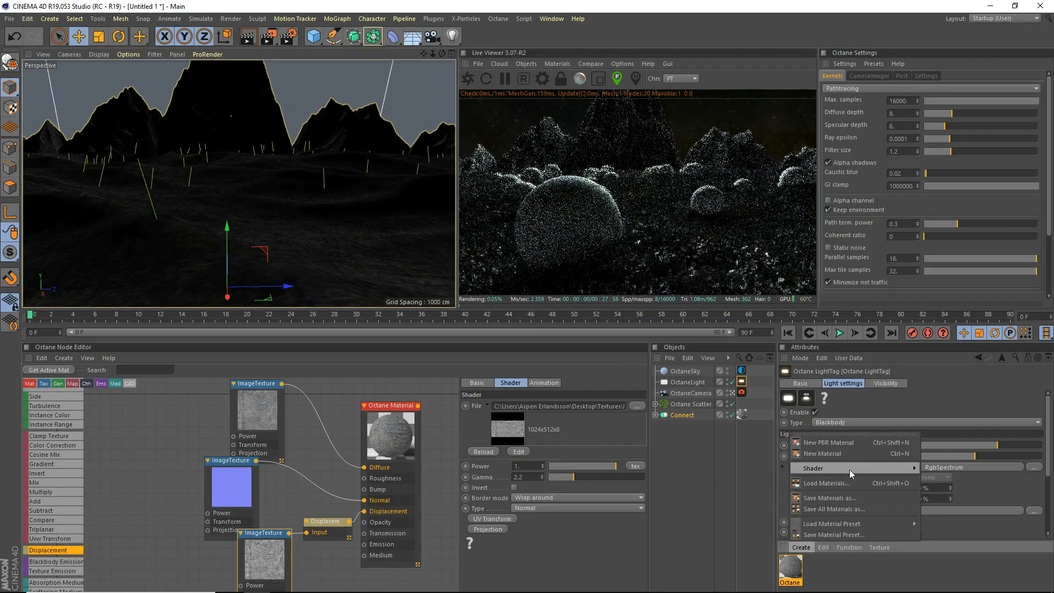
mouse_move(849, 467)
mouse_move(945, 410)
left_click(889, 410)
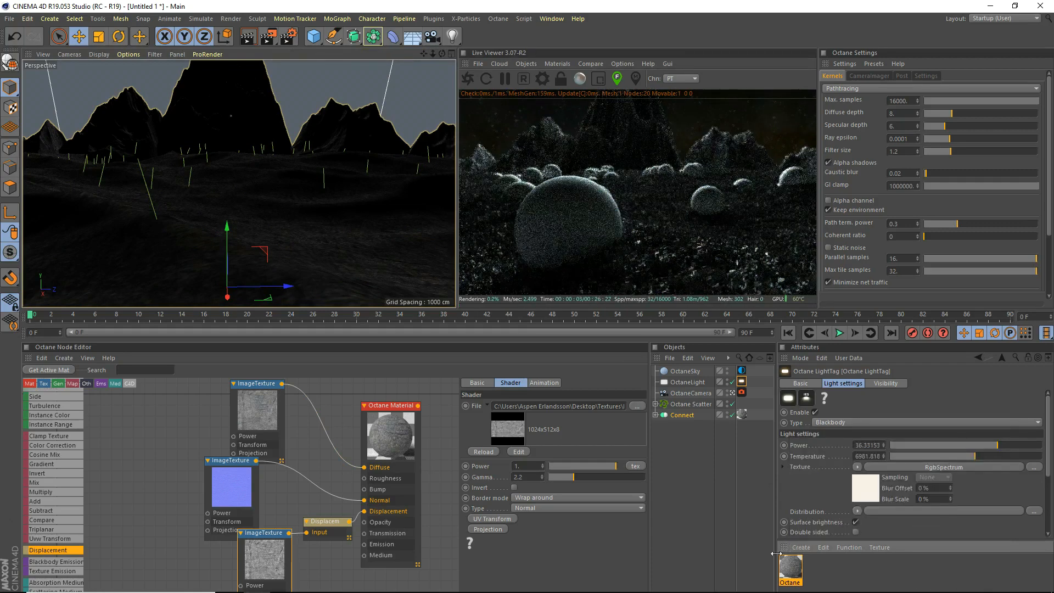
left_click_drag(791, 567, 689, 406)
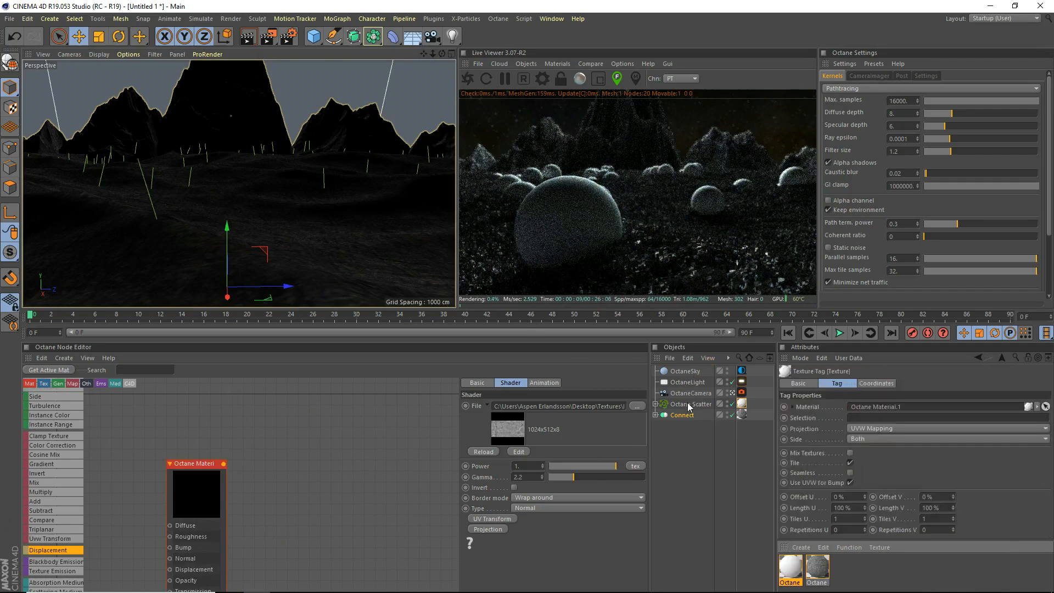
- Change the new material's type to Specular and connect an RGB Spectrum node to its transmission
left_click_drag(203, 483, 353, 410)
left_click(482, 384)
left_click(518, 384)
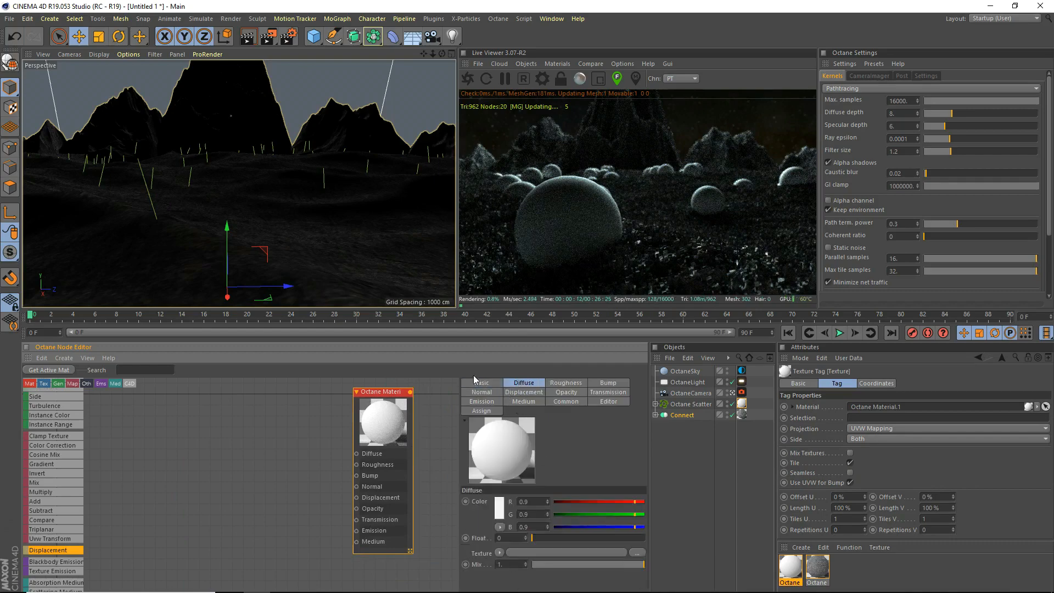
left_click(481, 383)
left_click(538, 523)
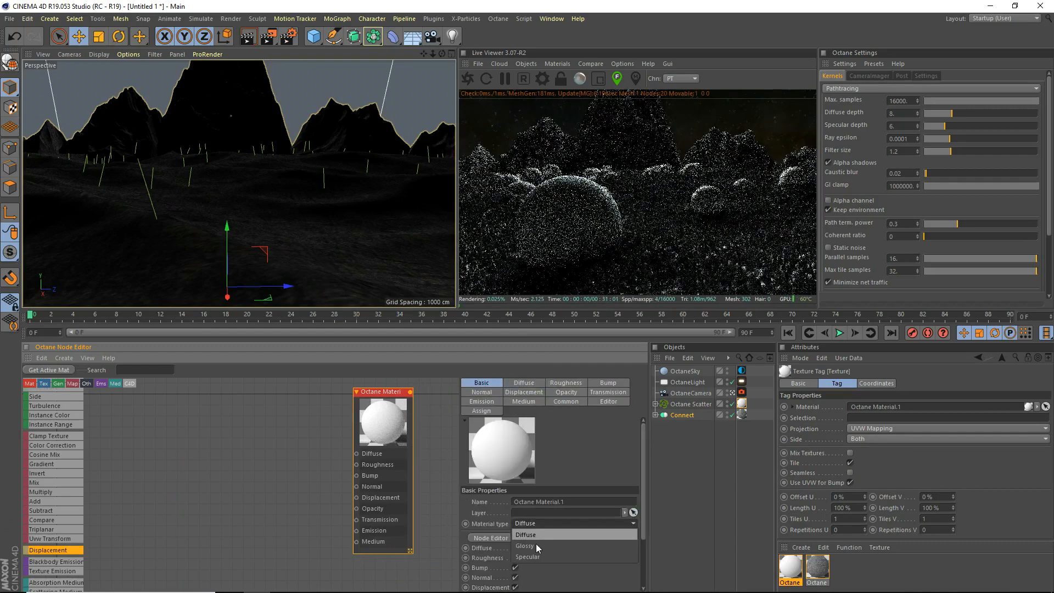
left_click(532, 556)
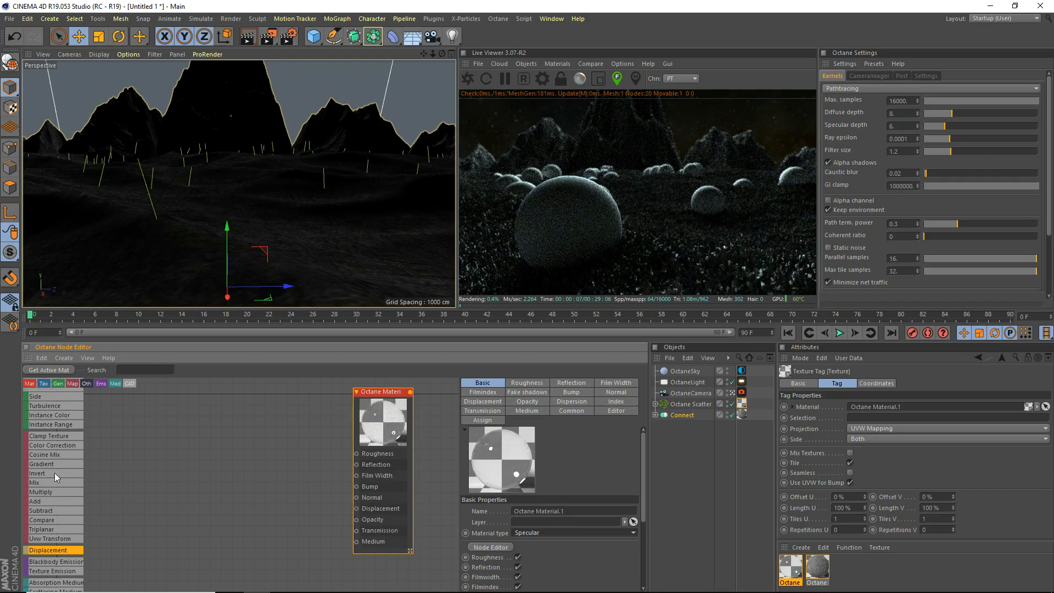
scroll(53, 488, "up", 5)
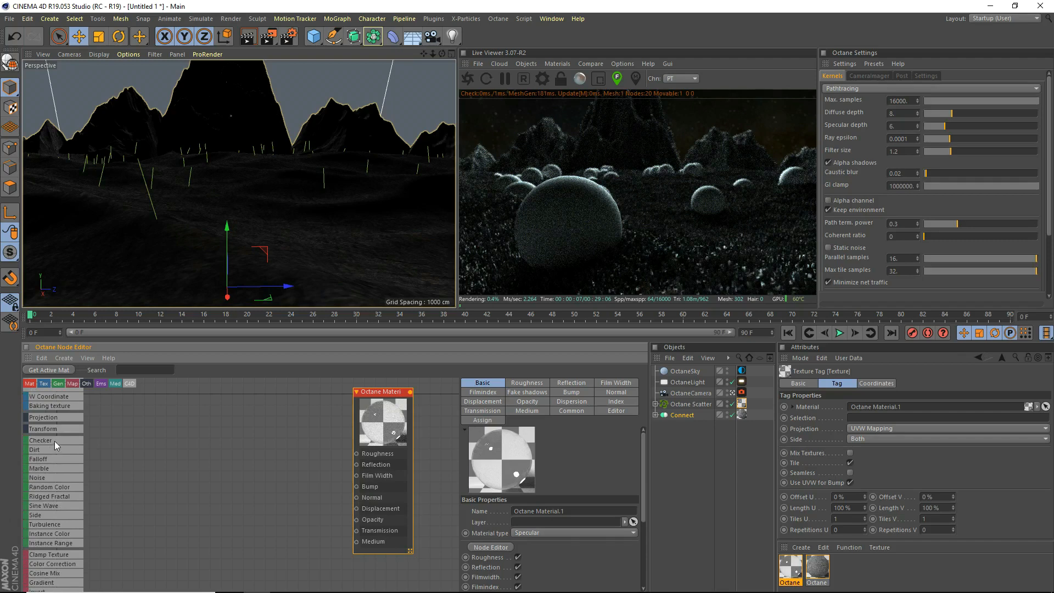
left_click_drag(280, 449, 357, 531)
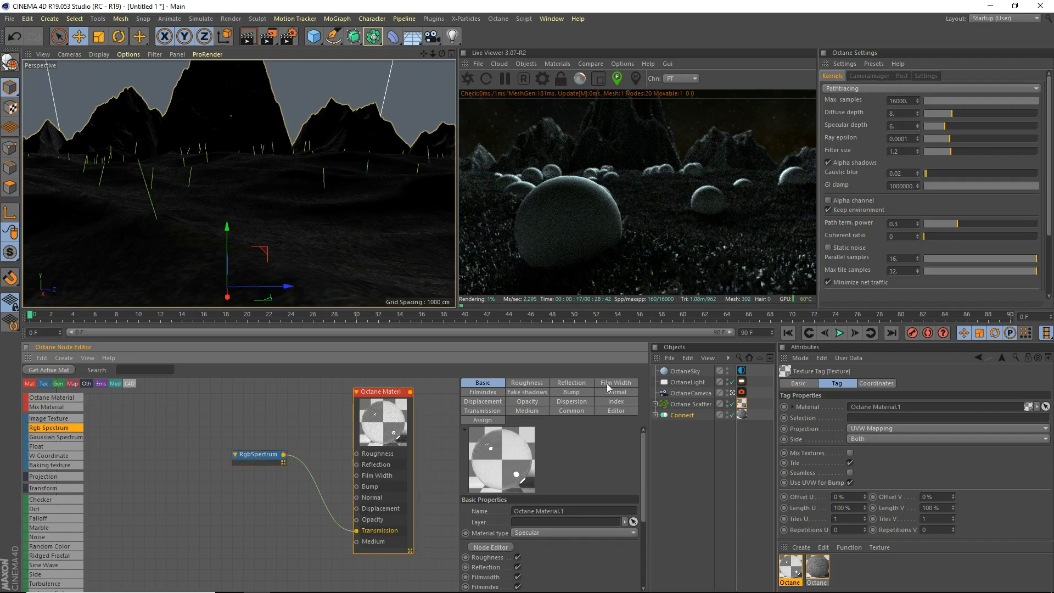
- Try a refraction index of 1.6 on the specular material, then set it to 2
left_click(619, 407)
left_click_drag(506, 511, 252, 489)
type("1.6")
key("Return")
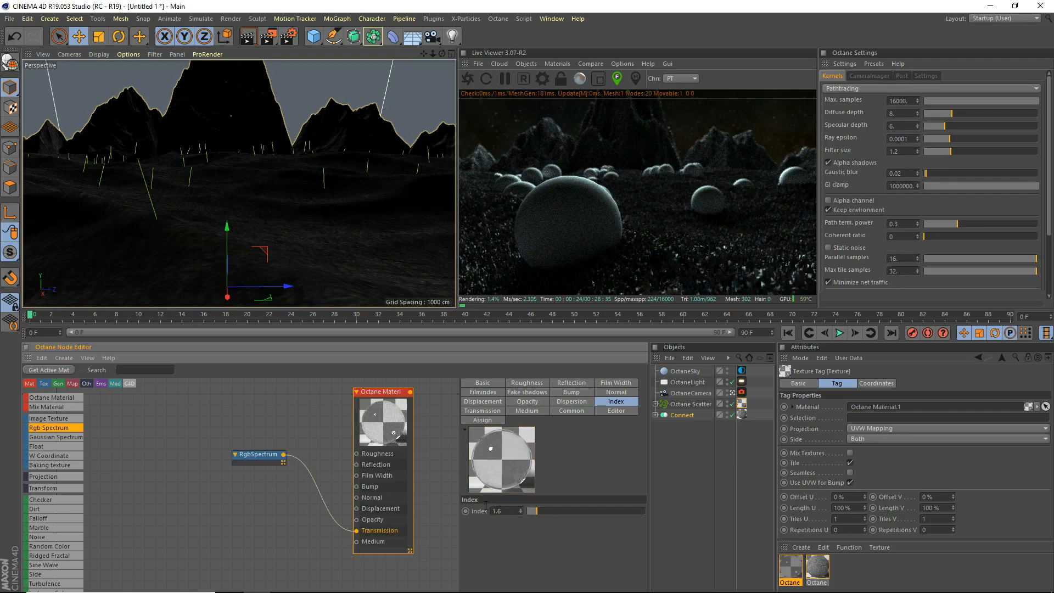
left_click_drag(486, 511, 478, 511)
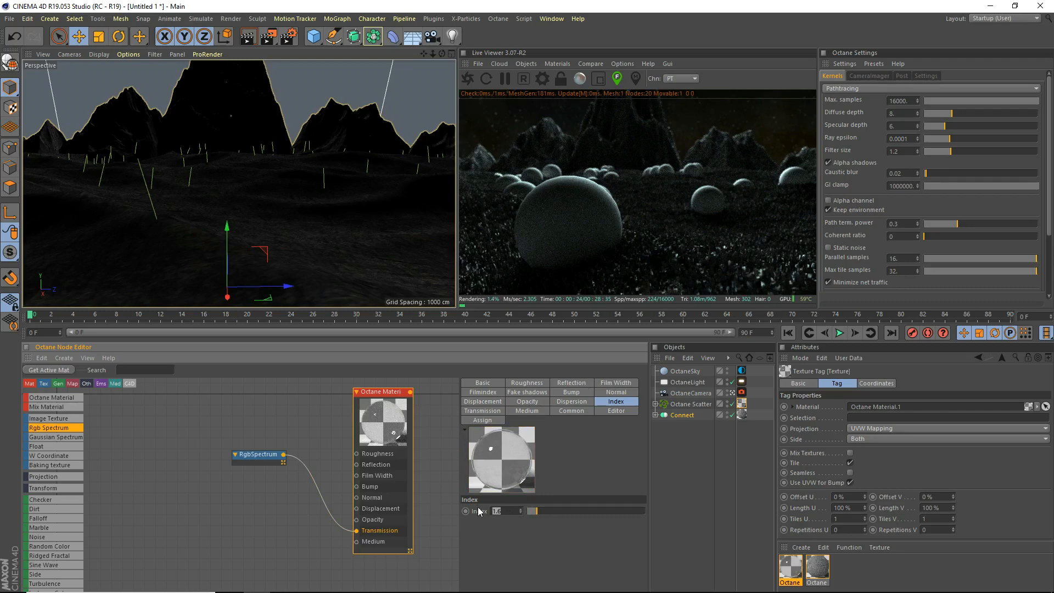
type("2")
key("Return")
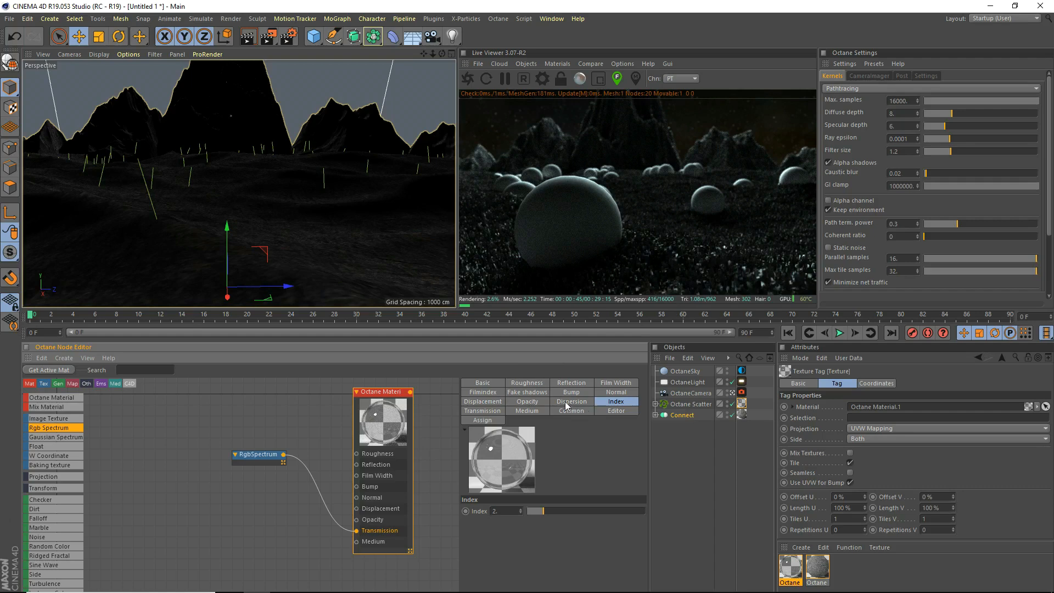
- Colour the RGB Spectrum node green, about R 0.009, G 0.9, B 0.185, and restart the live render
left_click(255, 456)
left_click_drag(255, 459, 260, 495)
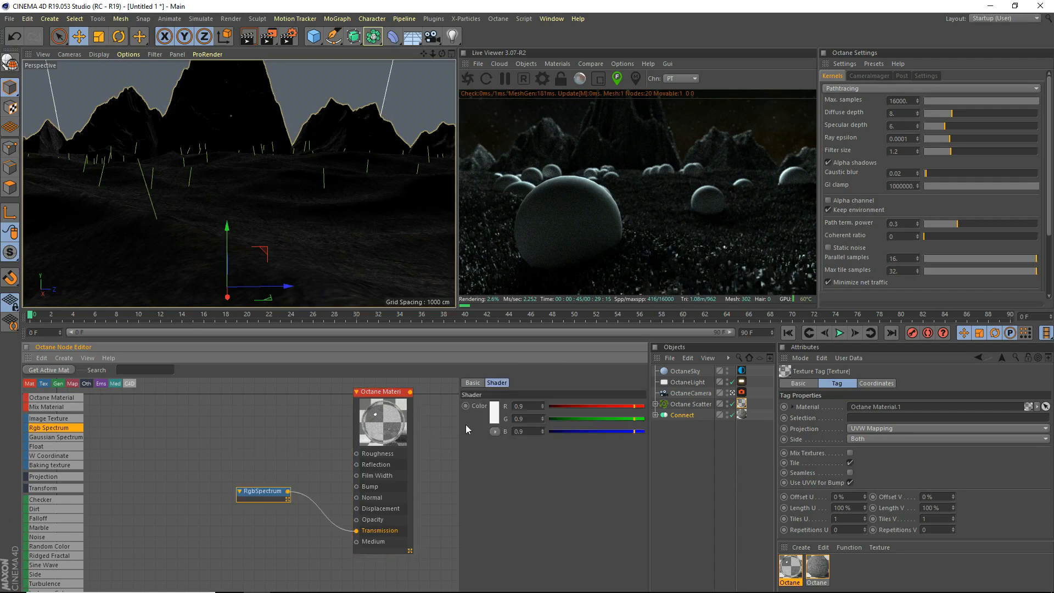
left_click(491, 415)
left_click(500, 412)
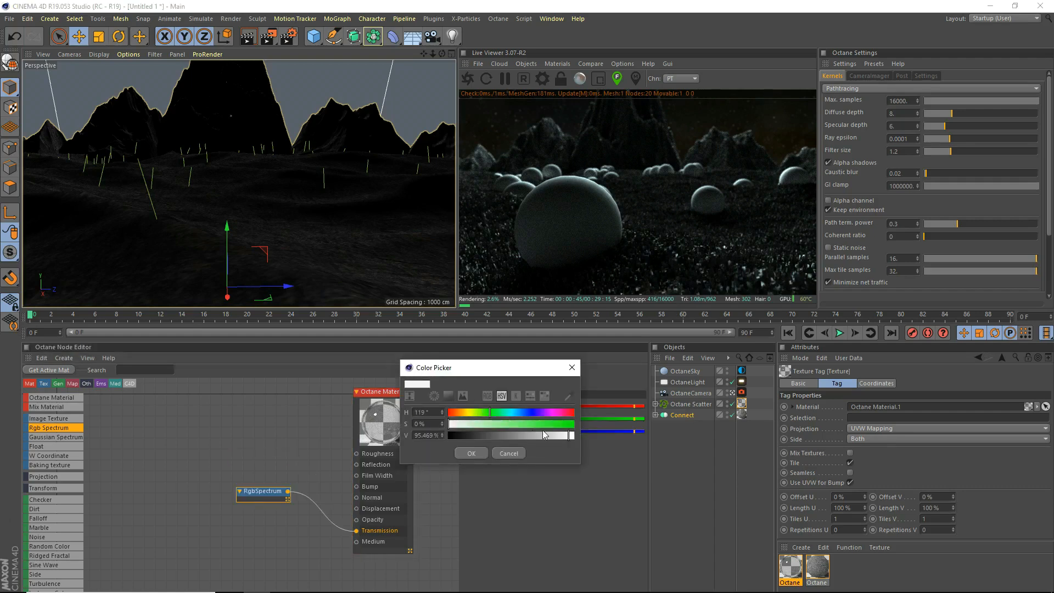
left_click(562, 425)
left_click(471, 453)
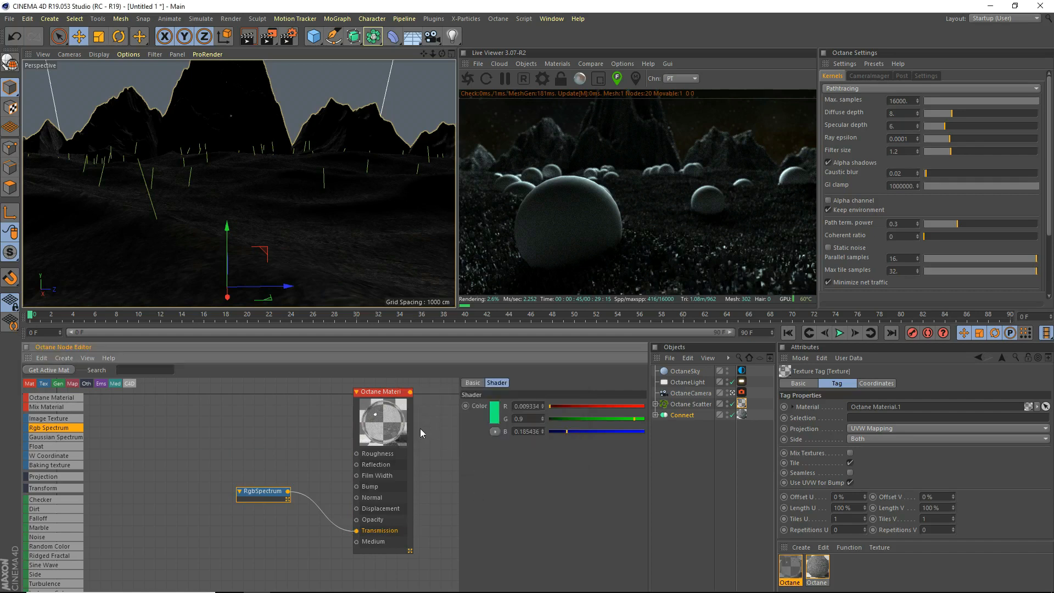
left_click(467, 78)
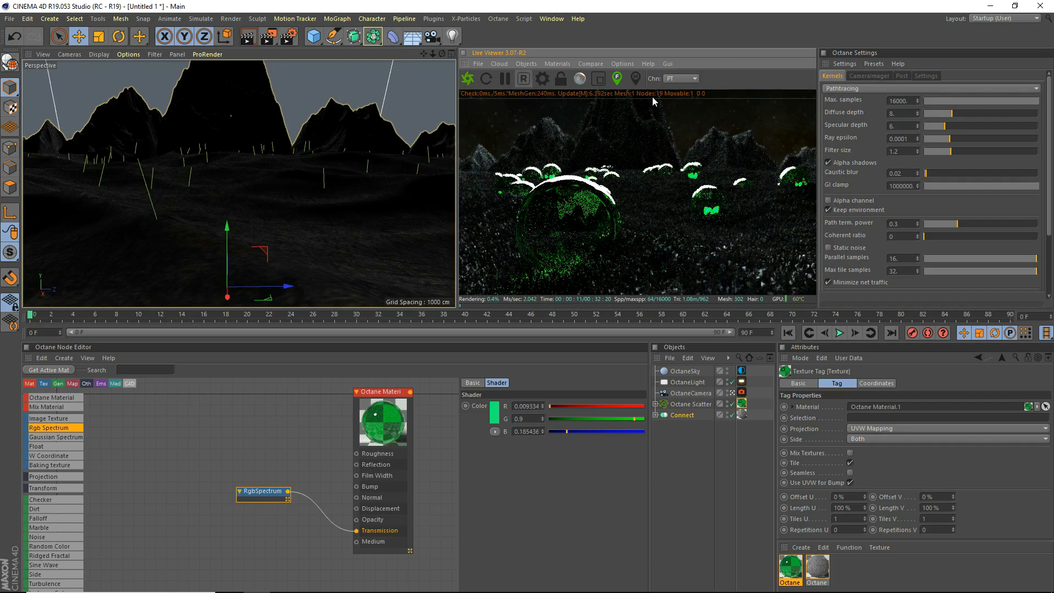
- Enable Octane's post effects, try bloom power at about 46.4, and reduce it to 0.0001
left_click(904, 73)
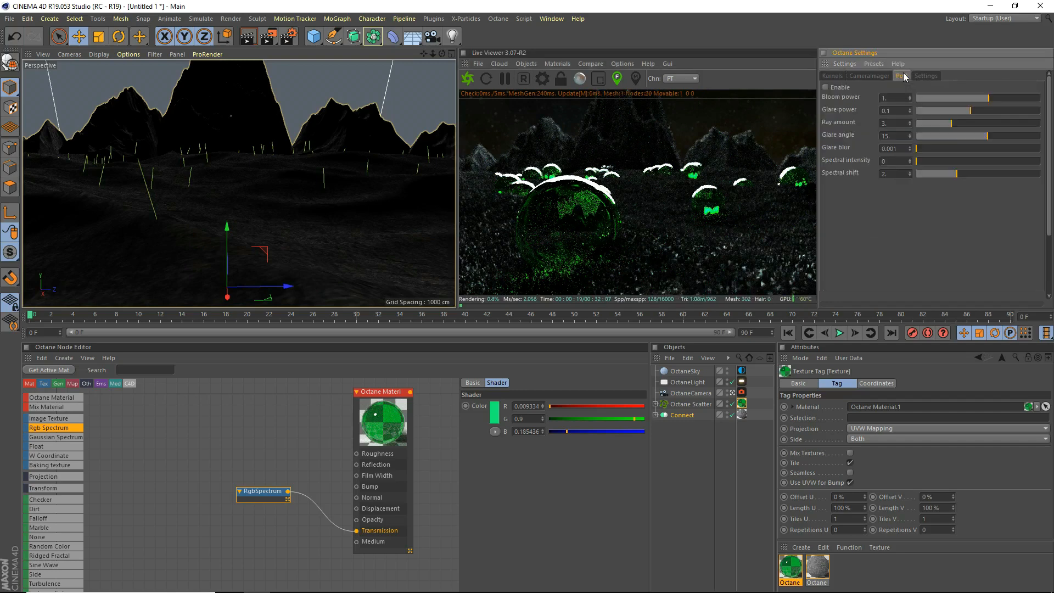
left_click(830, 89)
left_click_drag(1003, 97, 1020, 98)
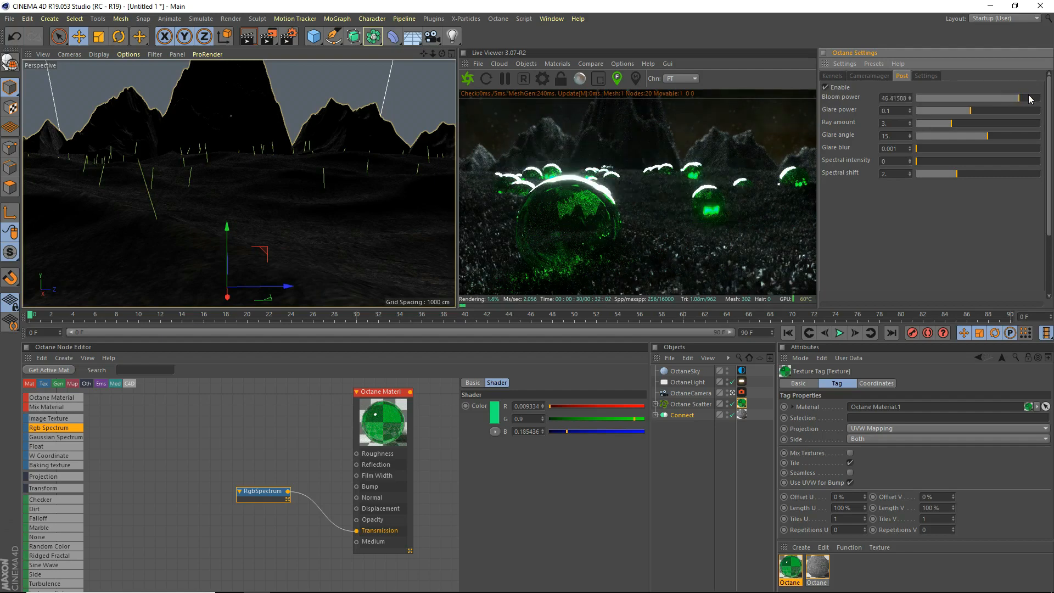
left_click_drag(1029, 99, 1024, 99)
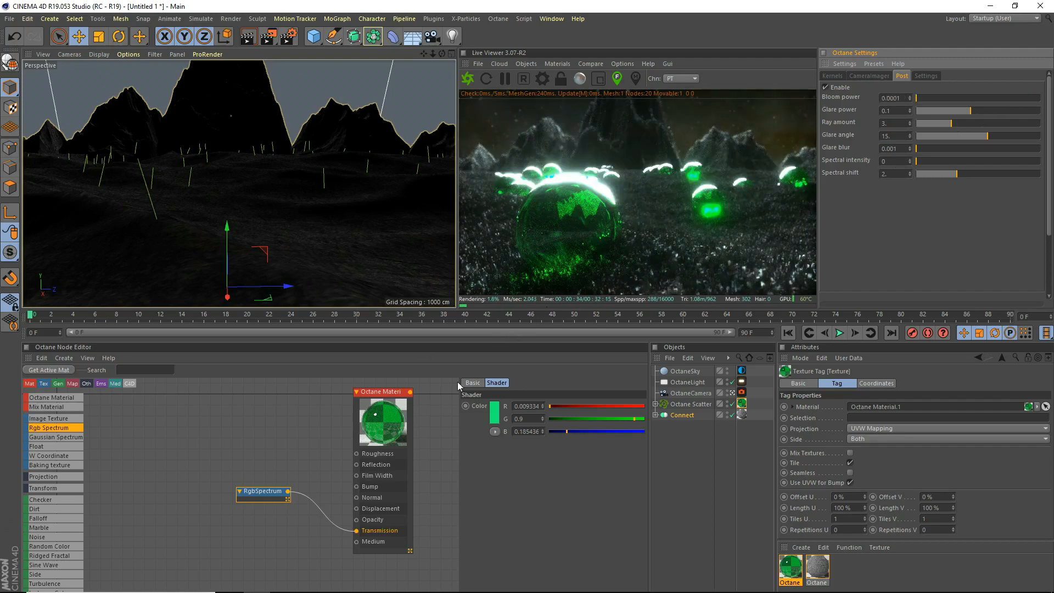
- Set the displacement amount of the terrain's rock material to 3 cm
left_click(741, 415)
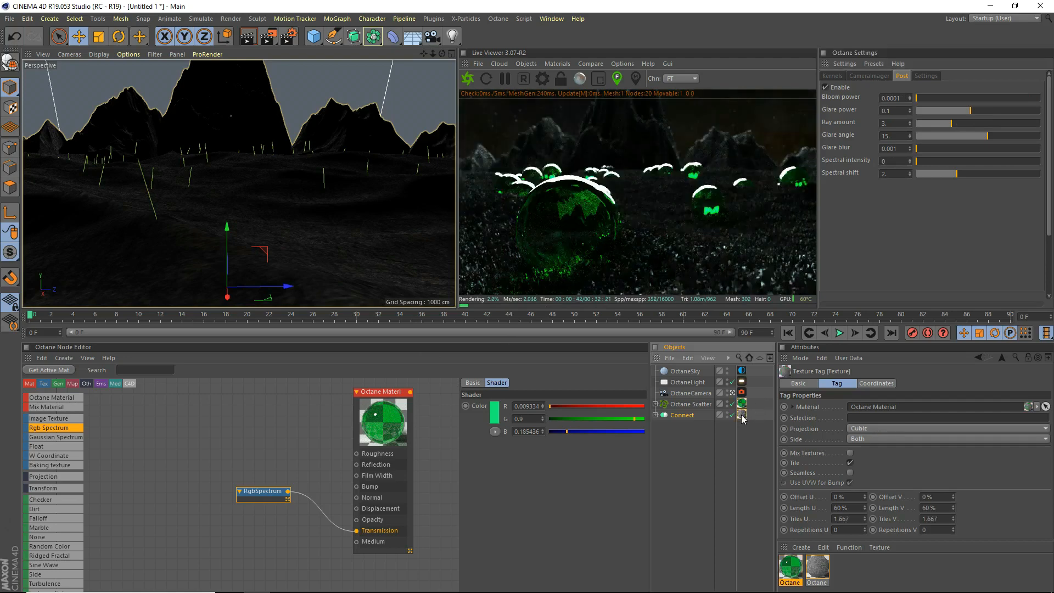
double_click(825, 568)
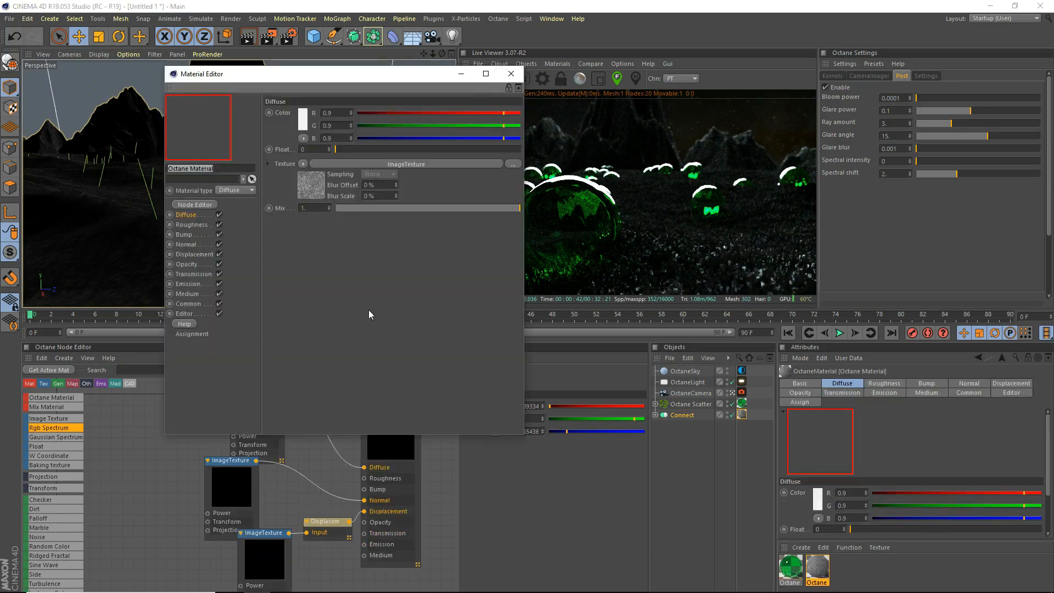
left_click(514, 77)
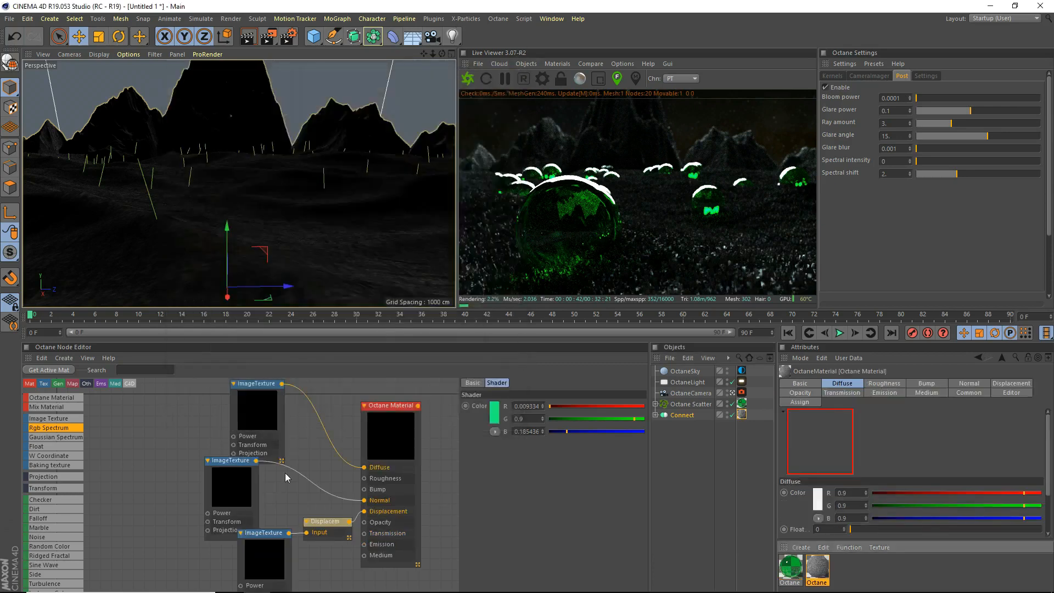
left_click(318, 528)
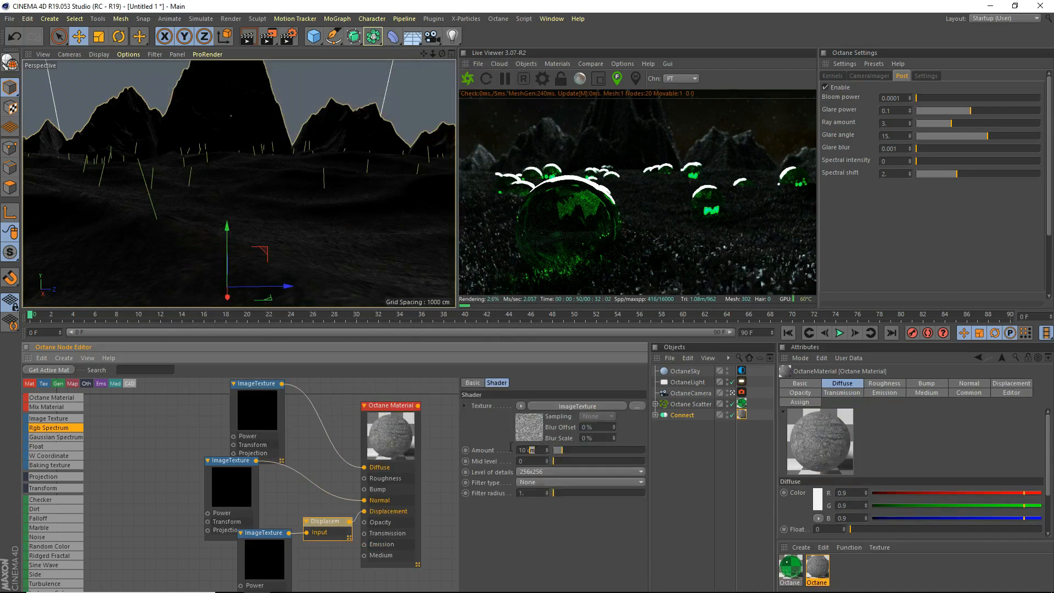
left_click_drag(510, 447, 468, 441)
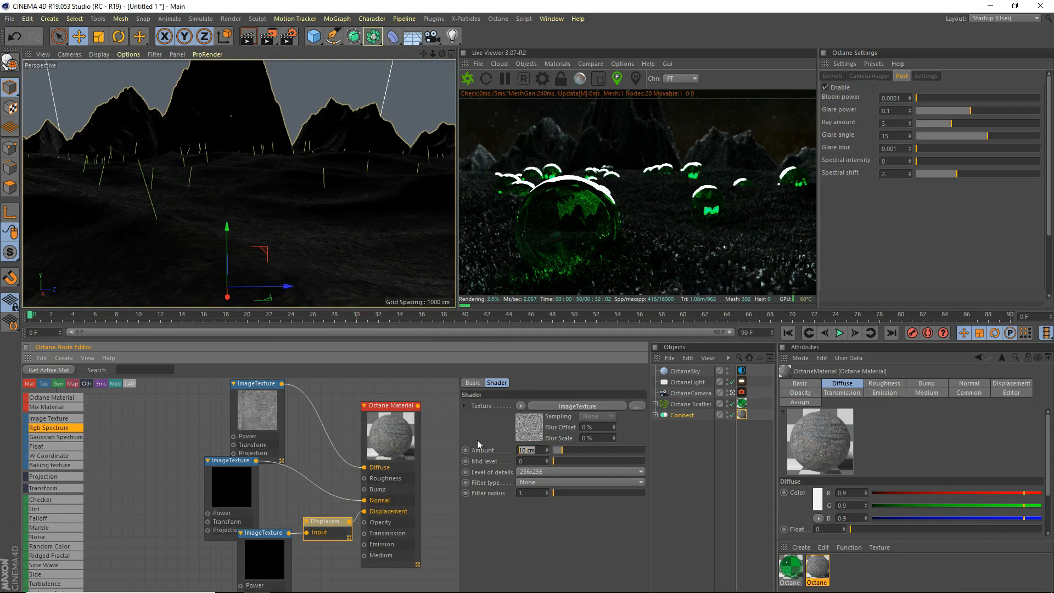
type("3")
key("Return")
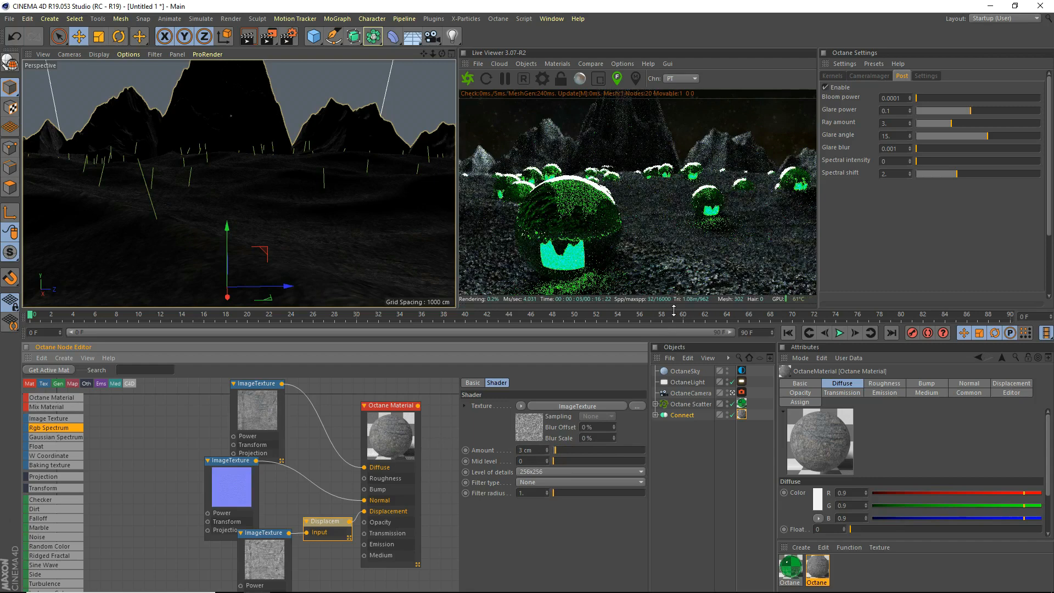
- Connect a Float texture to the green sphere material's roughness and lower its value to about 0.018
left_click(792, 563)
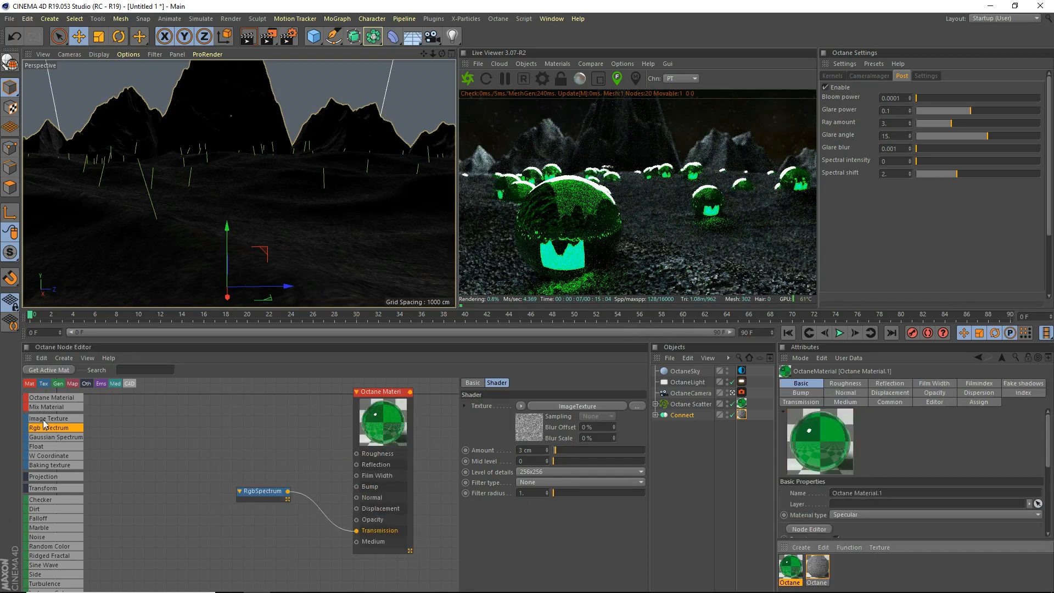
left_click_drag(199, 442, 361, 455)
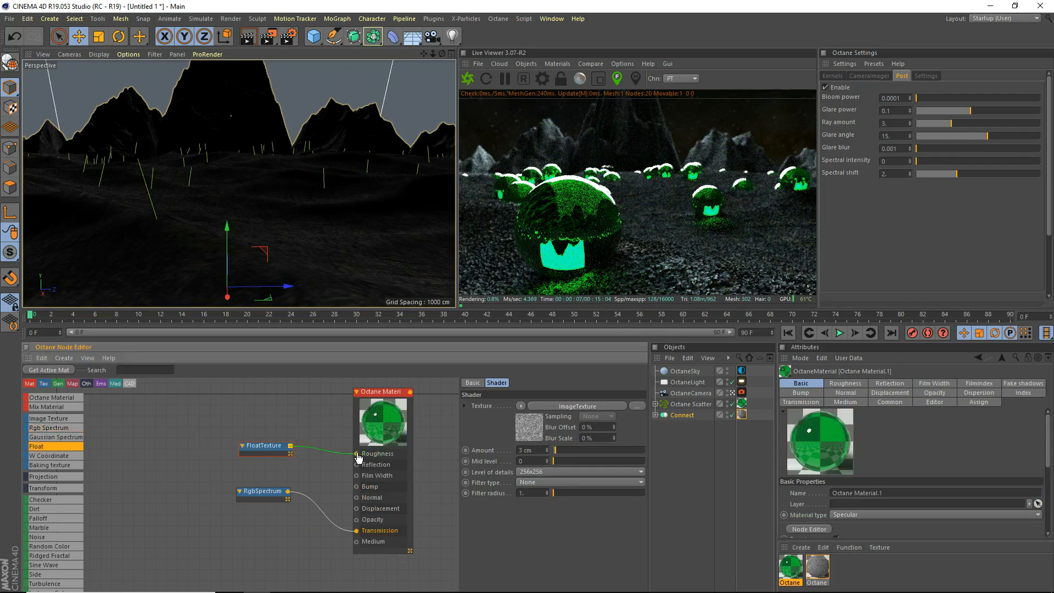
left_click(265, 448)
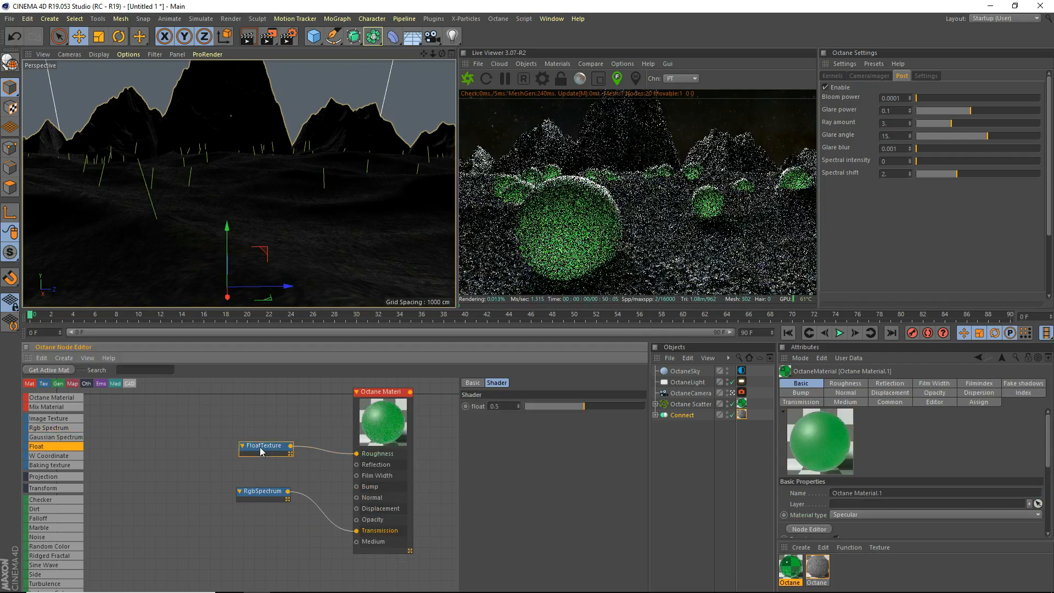
left_click(536, 406)
left_click(528, 406)
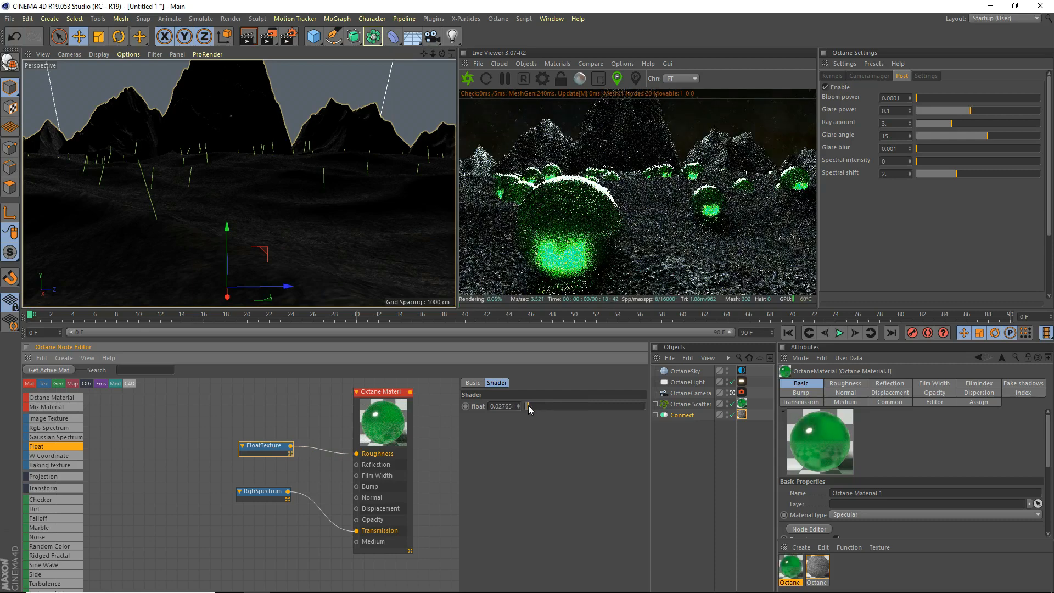
left_click(527, 406)
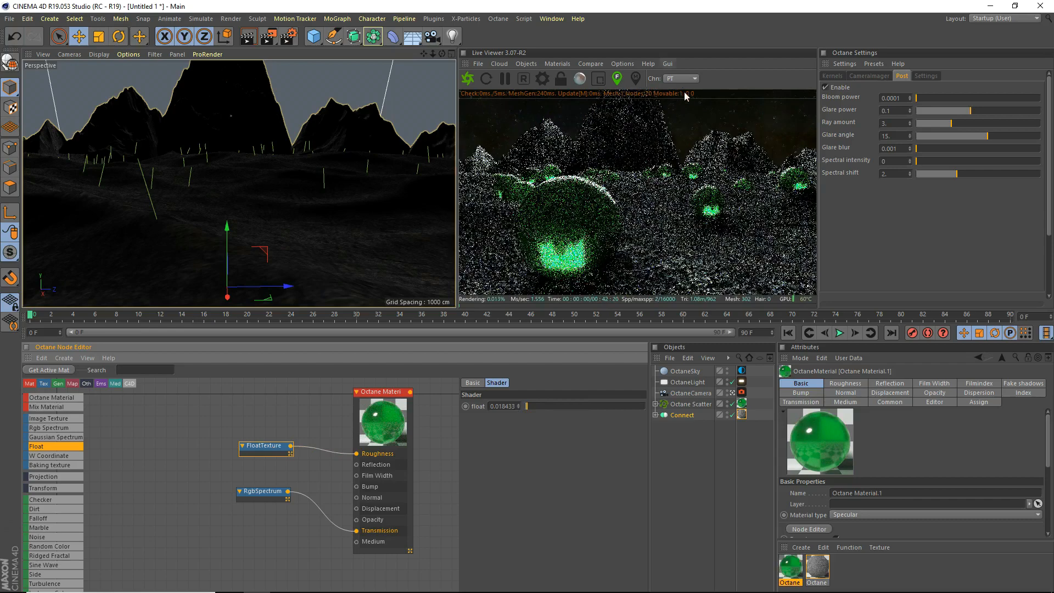
- Raise the Pathtracing caustic blur to about 0.52 and reduce the sphere material's roughness float to about 0.009
left_click(832, 75)
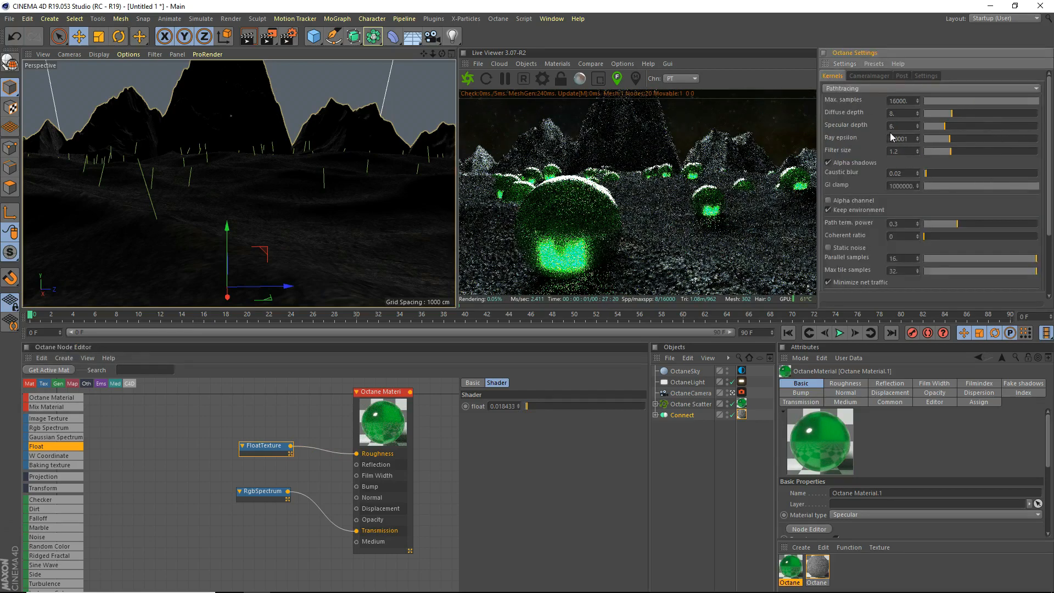
left_click_drag(930, 173, 982, 172)
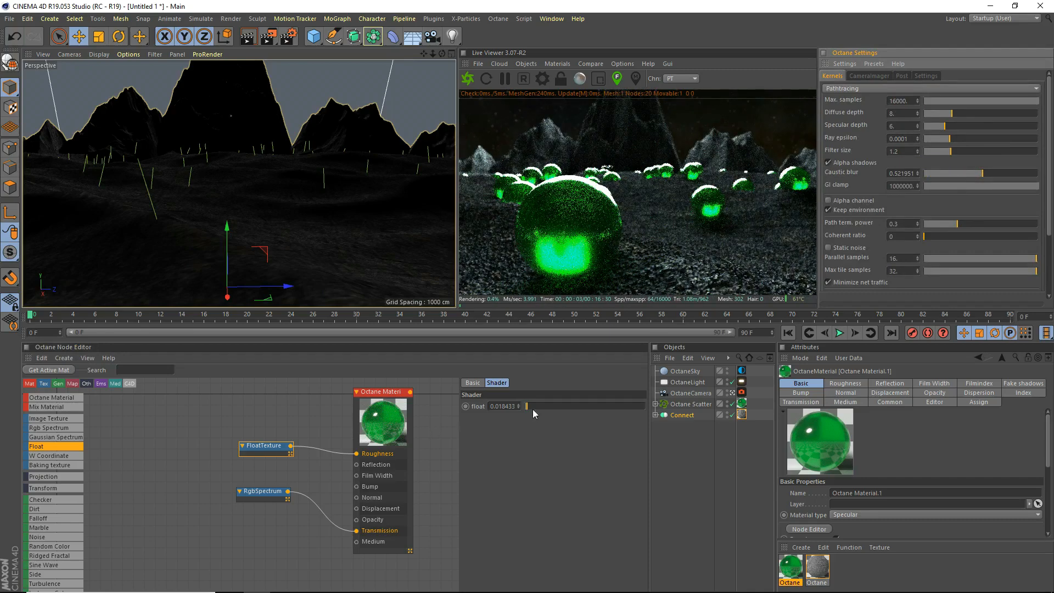
left_click_drag(527, 406, 526, 405)
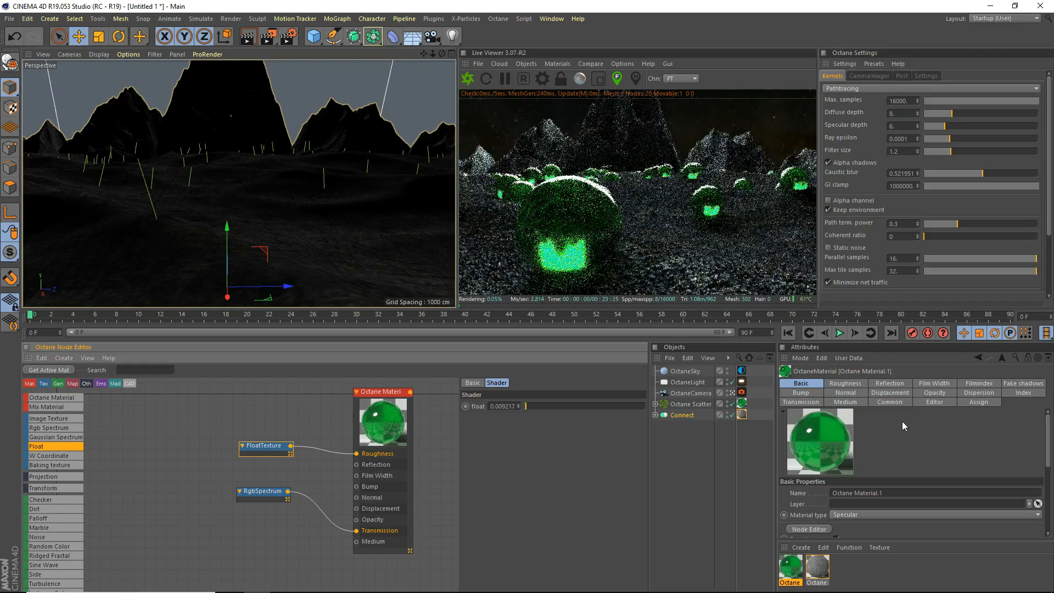
- Switch on fake shadows for the green sphere material and review its displacement, transmission and reflection settings
left_click(1018, 384)
left_click(834, 493)
left_click(856, 402)
left_click(878, 395)
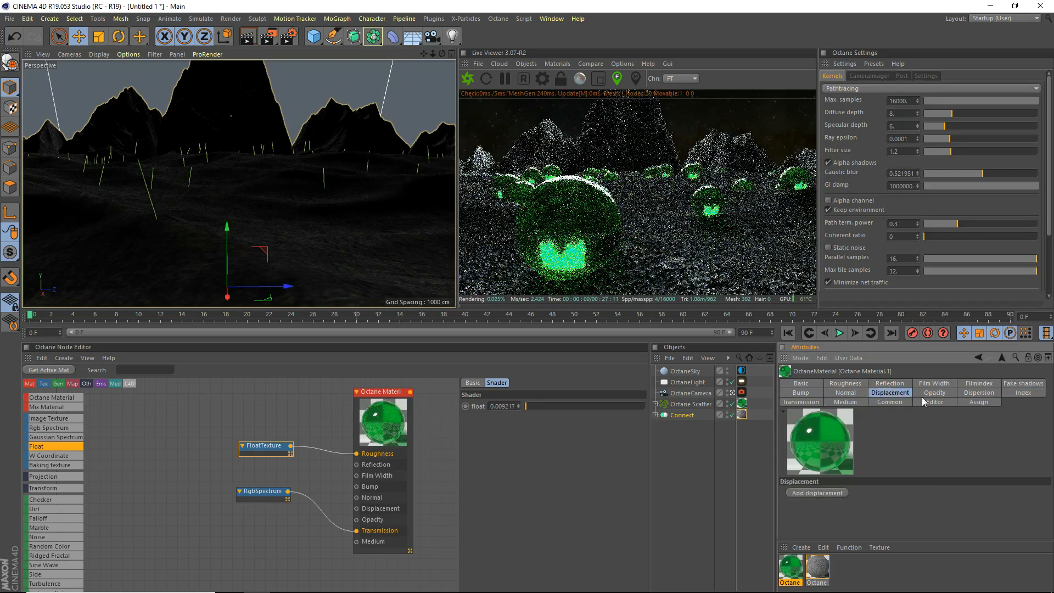
left_click(823, 403)
left_click(813, 385)
left_click(846, 392)
left_click(877, 385)
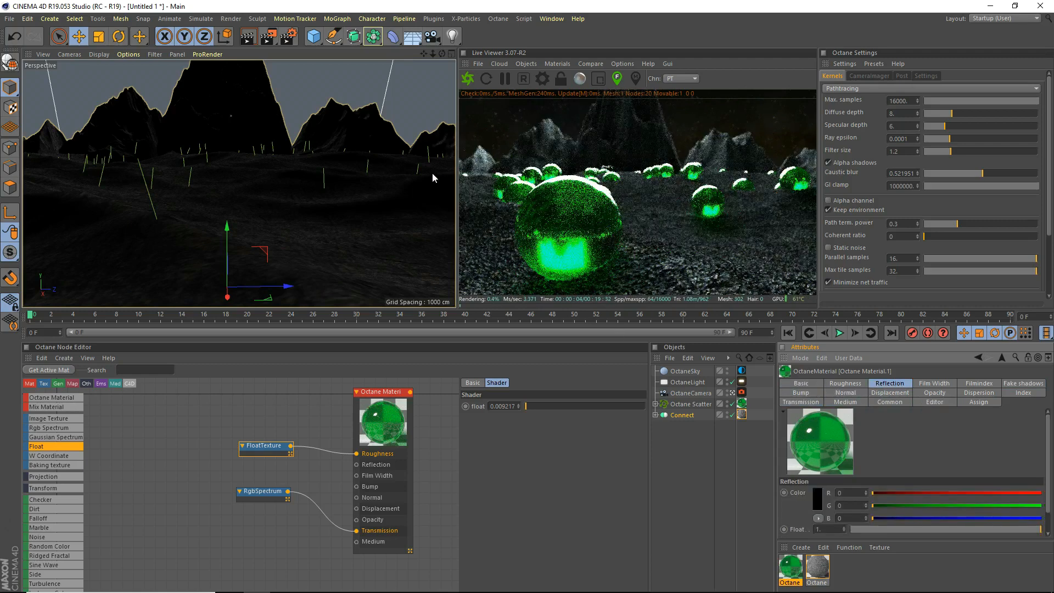
- Raise the post effects to about 35.1 bloom power, 16.3 glare power, ray amount 8 and glare blur 0.2
left_click(902, 76)
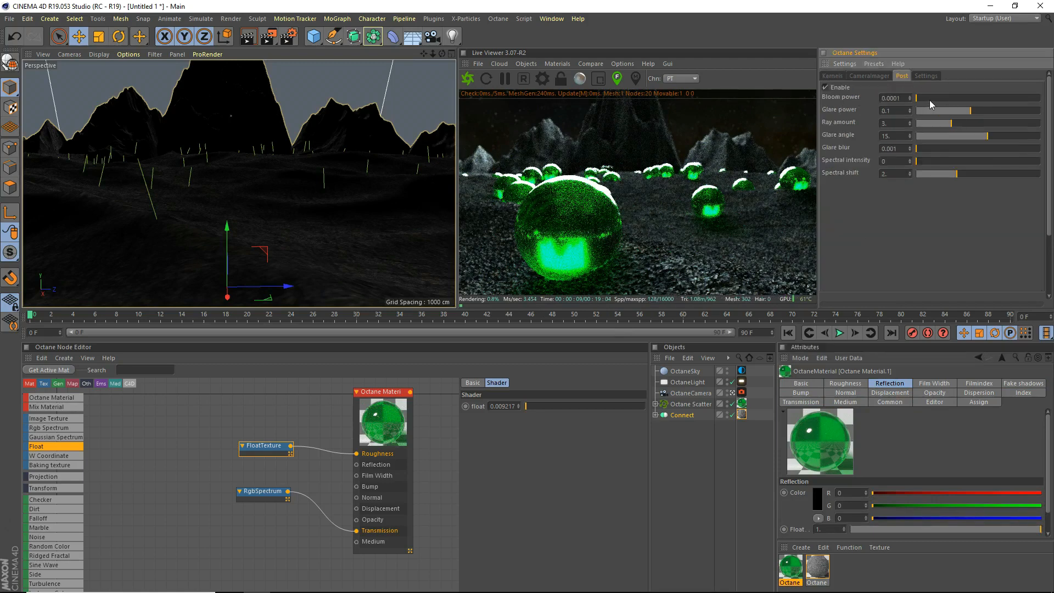
left_click_drag(931, 101, 1023, 101)
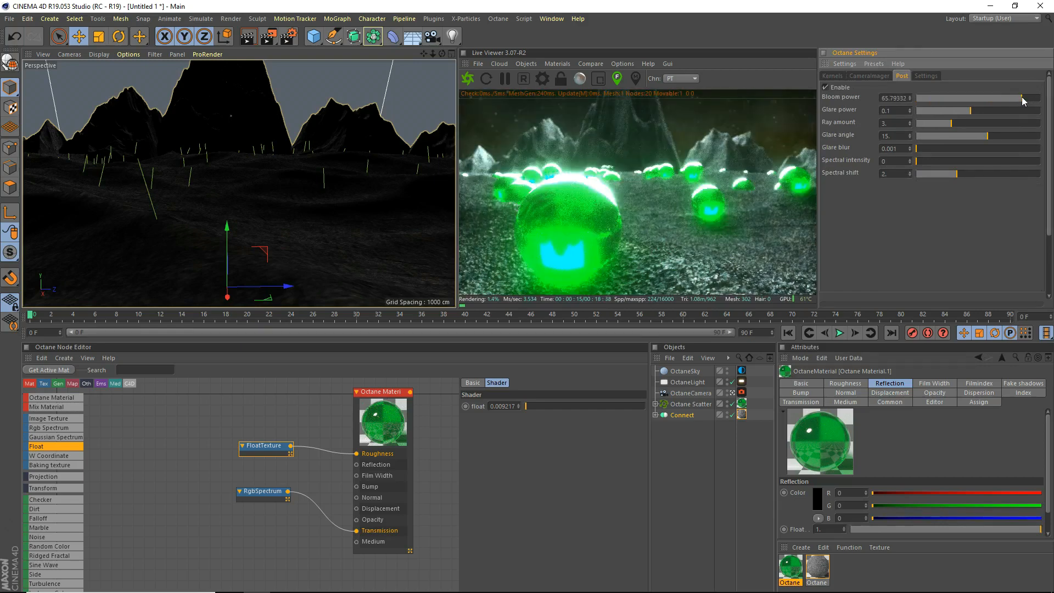
left_click_drag(1022, 101, 1039, 124)
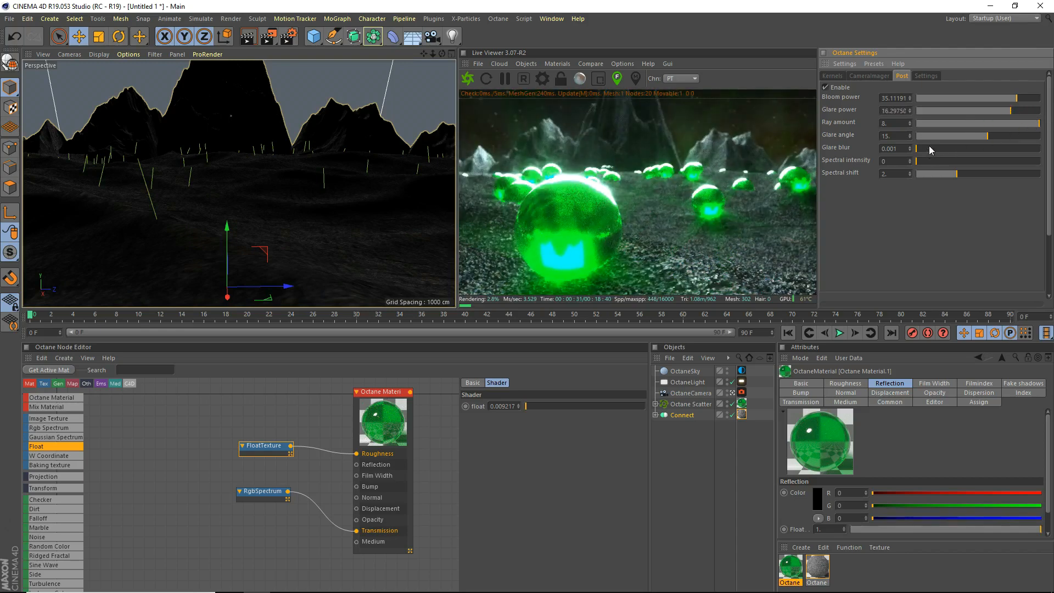
left_click_drag(930, 152, 1043, 151)
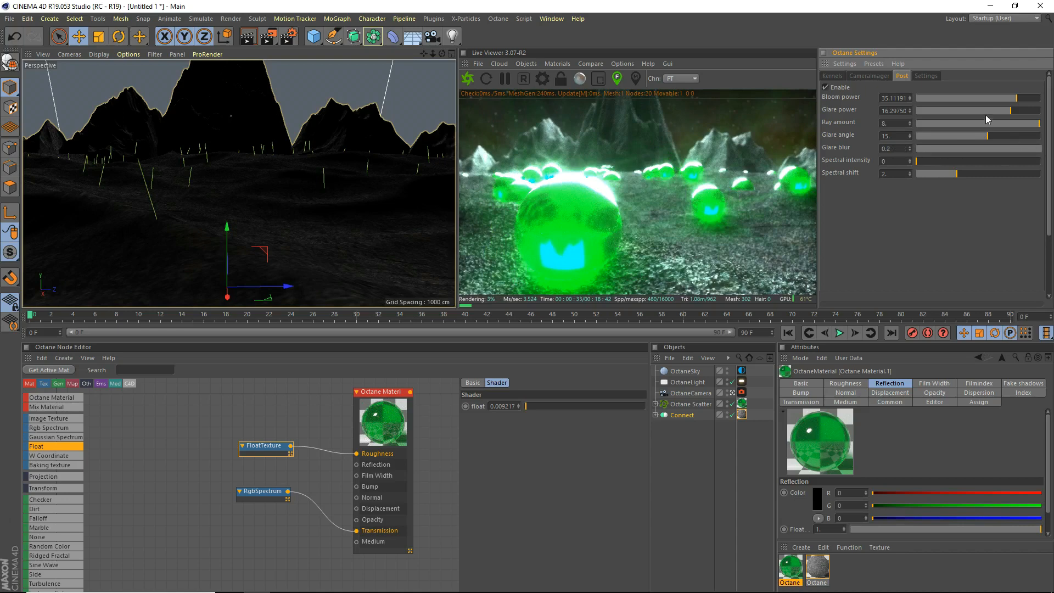
- Reduce bloom power to about 11.5, glare power to about 4.04, spectral shift to 0 and glare angle to -90
left_click_drag(1010, 113, 1007, 114)
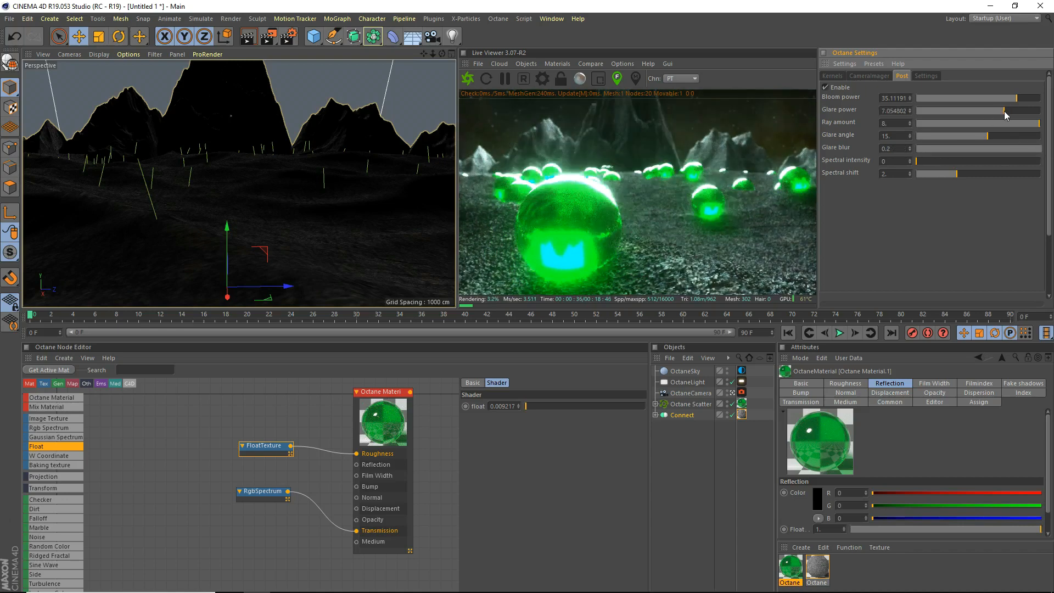
left_click(1008, 100)
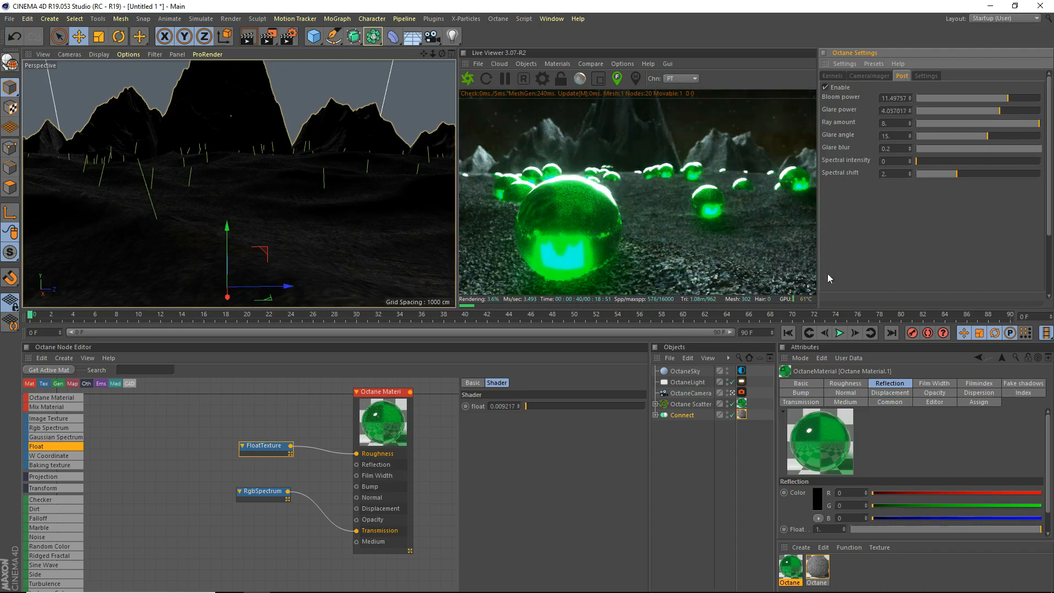
left_click_drag(947, 174, 915, 175)
left_click_drag(961, 143, 820, 142)
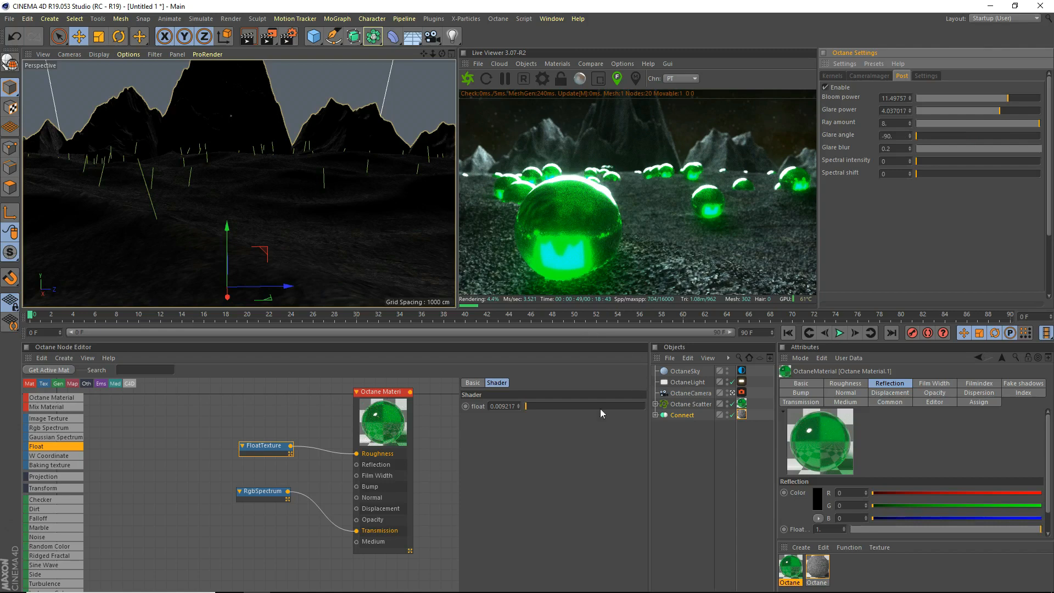
- Review the green sphere material's dispersion, medium, common and index settings
left_click(377, 443)
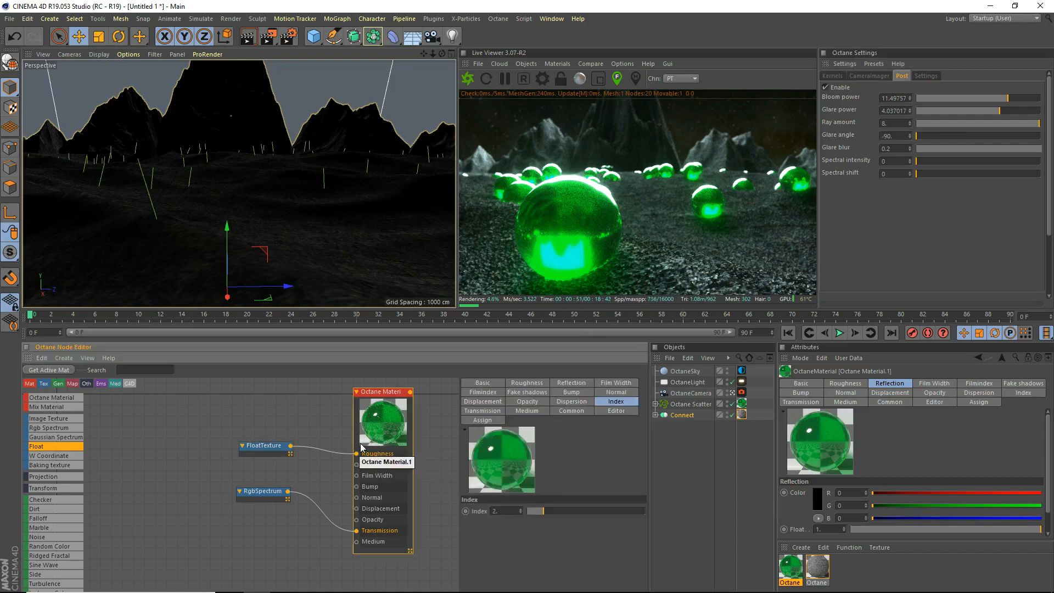
left_click(563, 403)
left_click(541, 412)
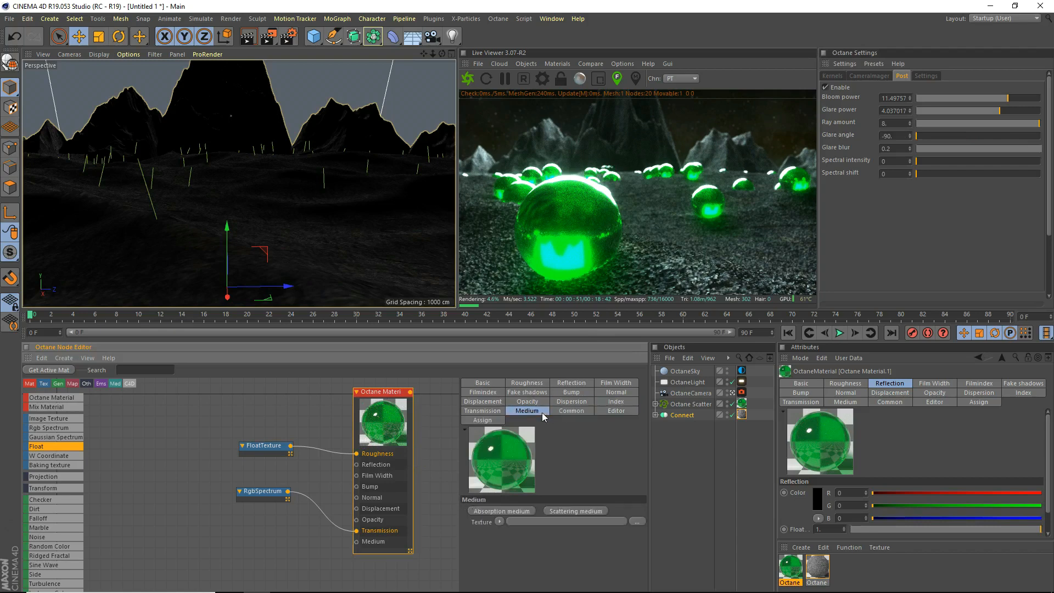
left_click(582, 413)
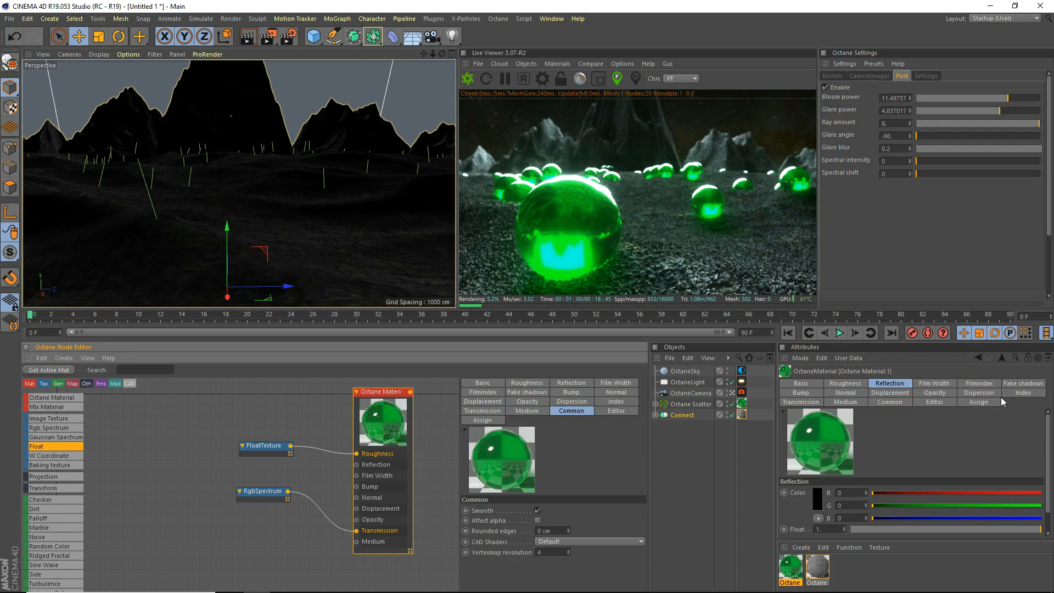
left_click(1023, 393)
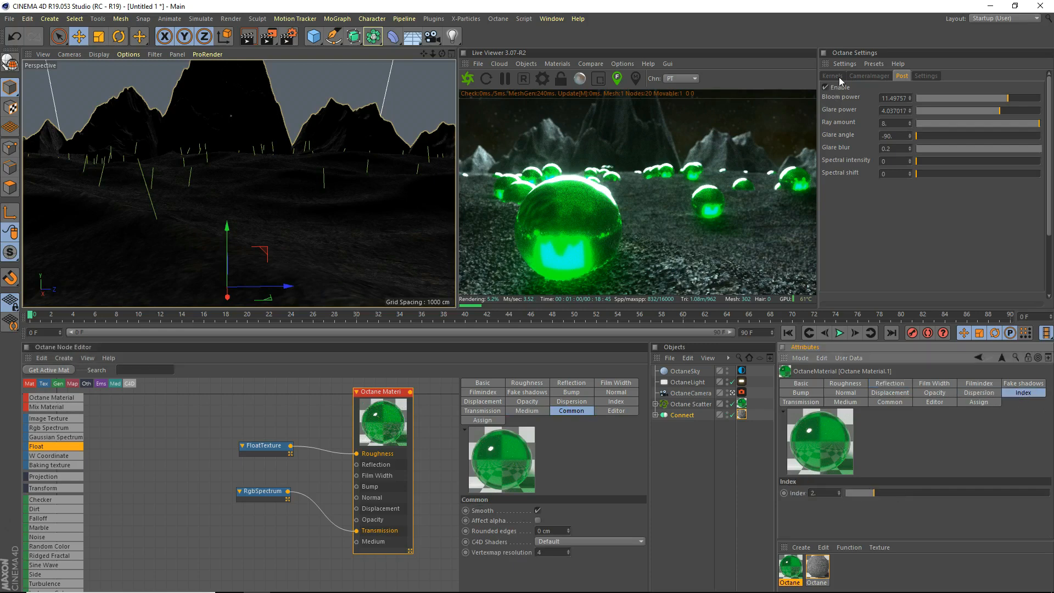
- Set the renderer to Octane Renderer and the output size to 1920 x 1080 pixels in the render settings
left_click(289, 36)
left_click(136, 35)
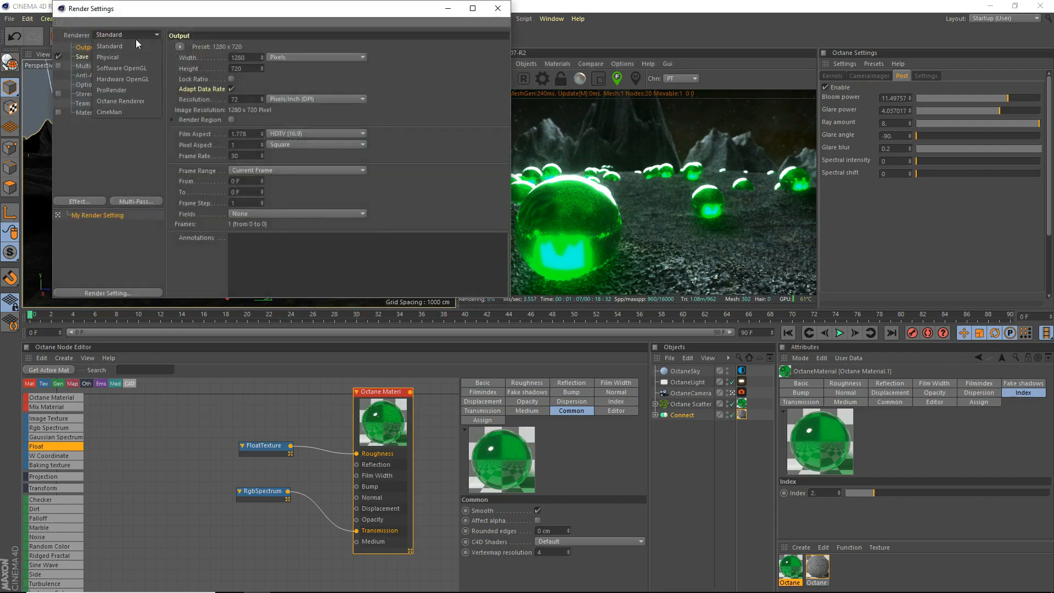
left_click(141, 98)
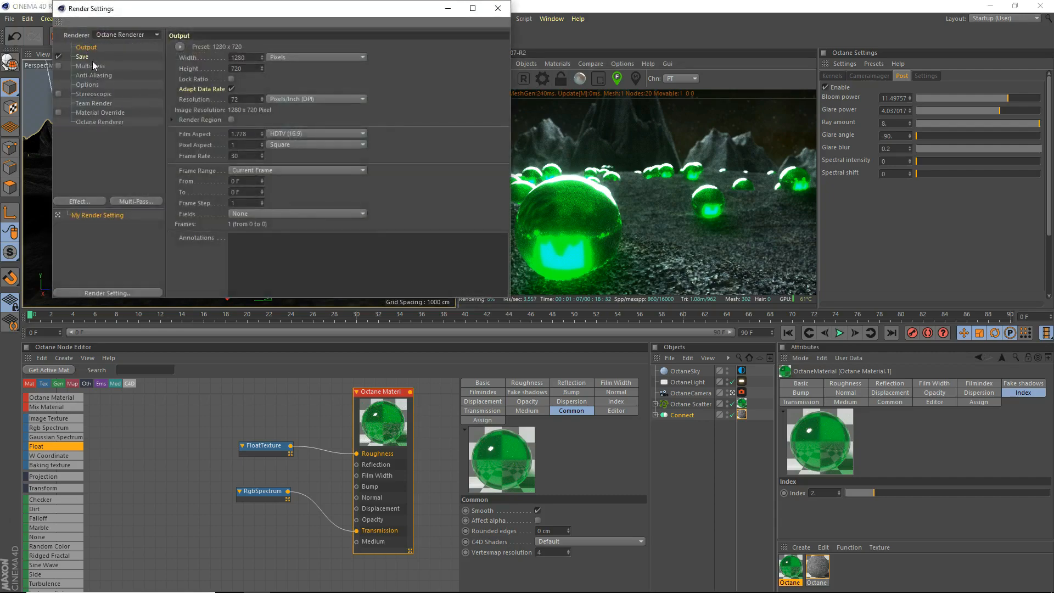
double_click(256, 56)
type("19")
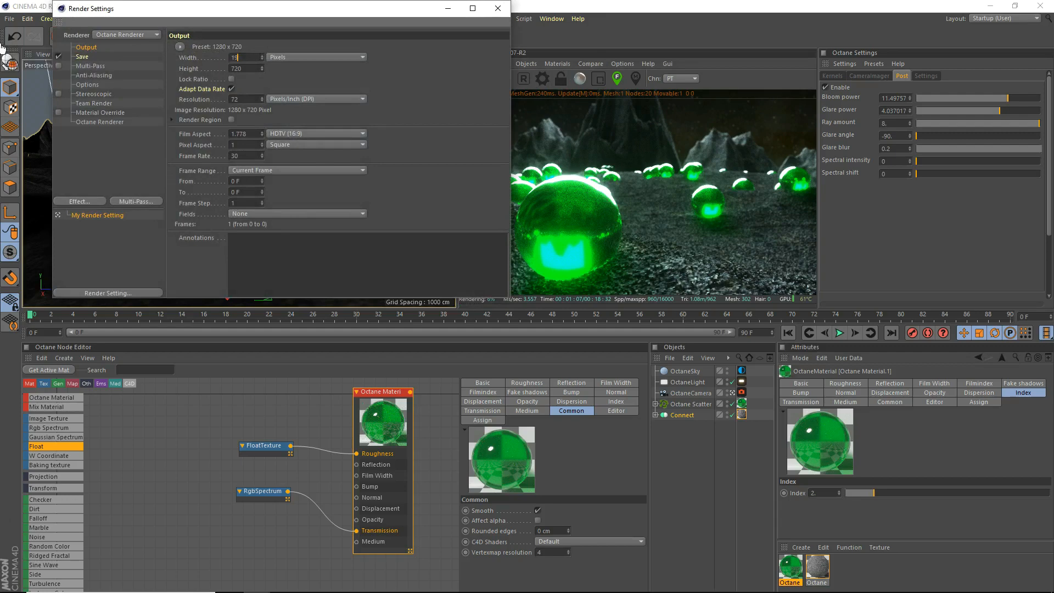
key("Tab")
type("1080")
key("Return")
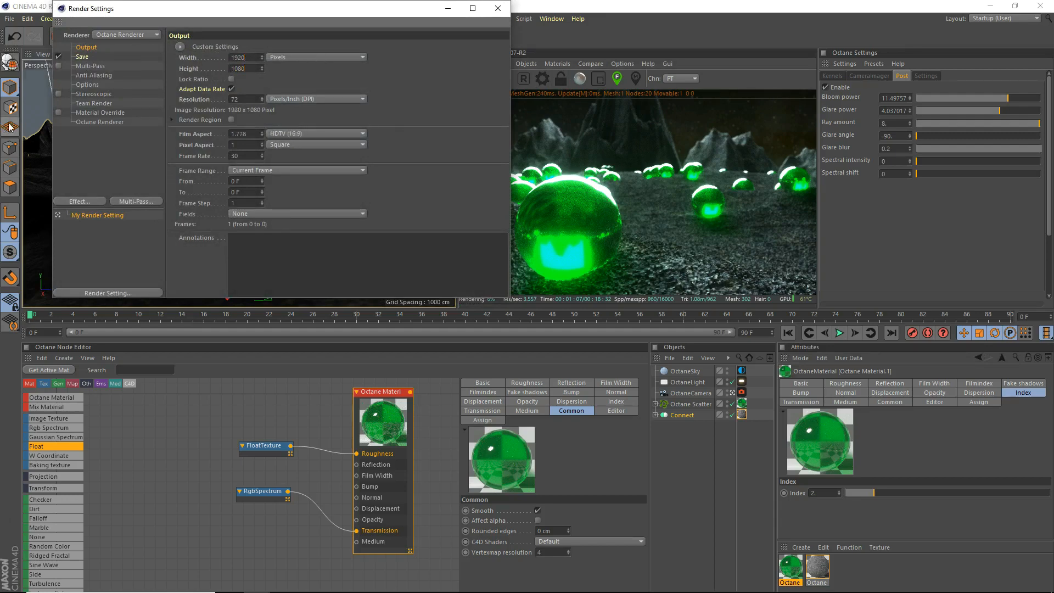
left_click(98, 125)
left_click(501, 10)
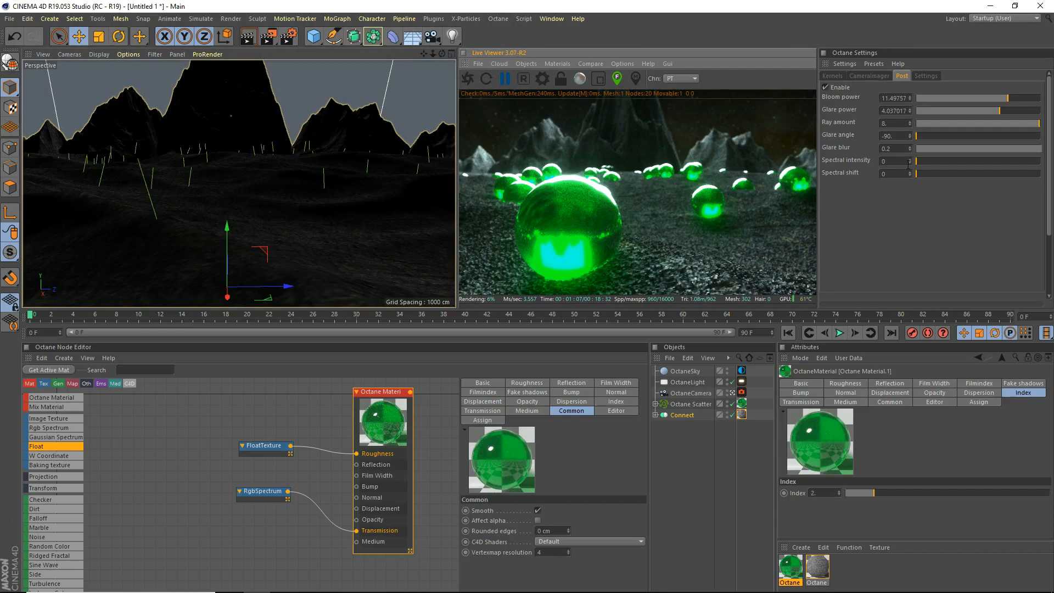
- Set the Pathtracing kernel's maximum samples to 400
left_click(878, 76)
left_click(841, 77)
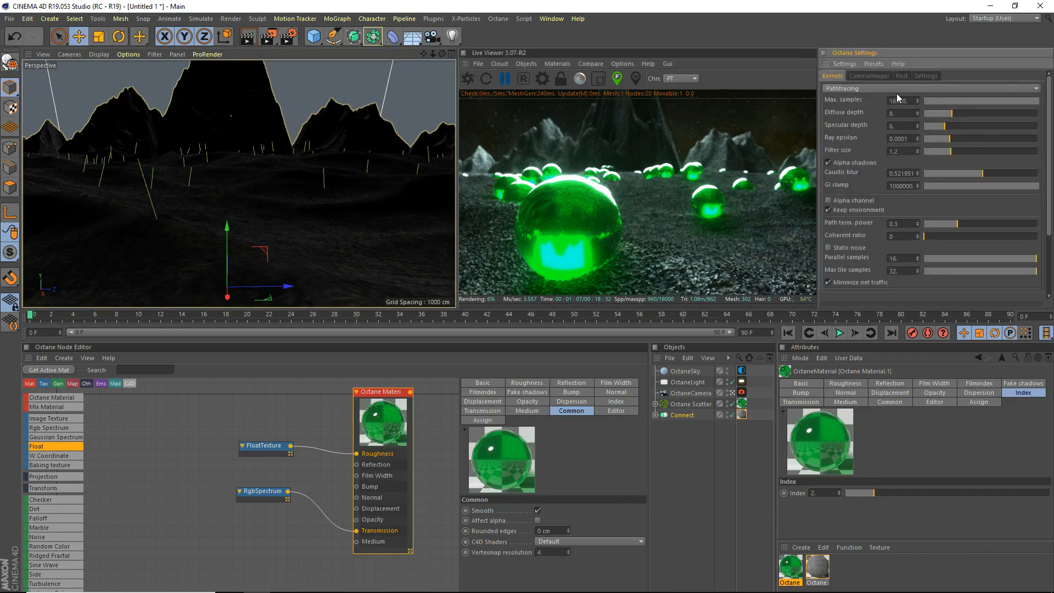
left_click(907, 101)
type("400")
key("Return")
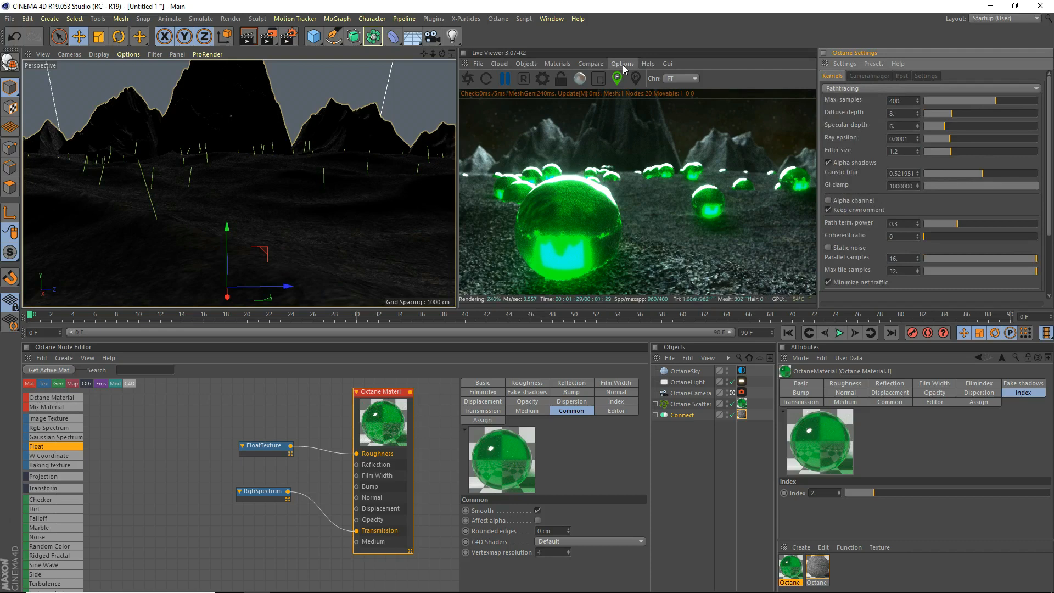
- Render the scene to the Picture Viewer and maximize its window
left_click(506, 78)
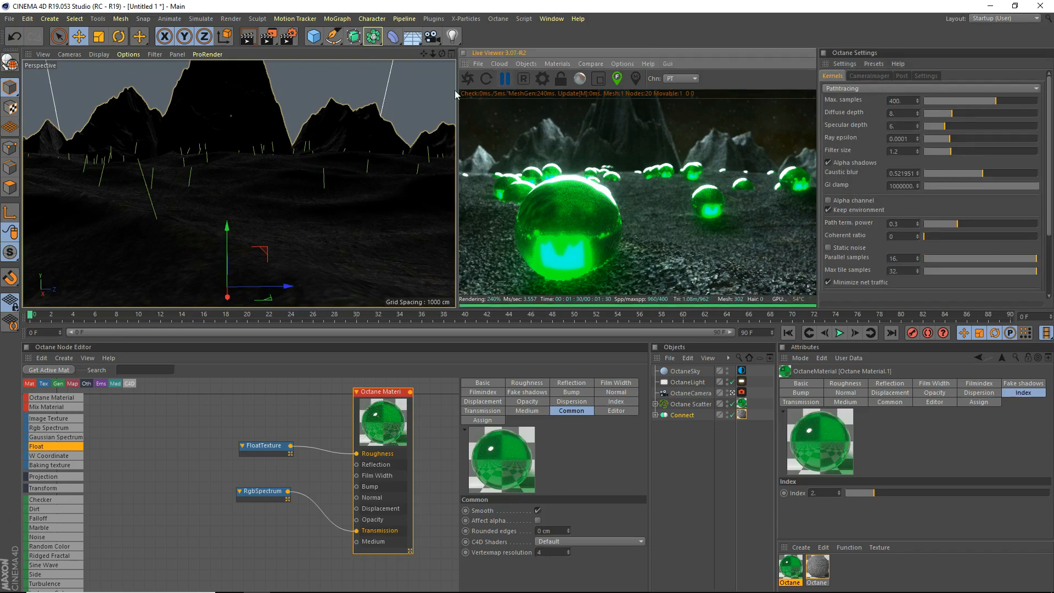
left_click(270, 37)
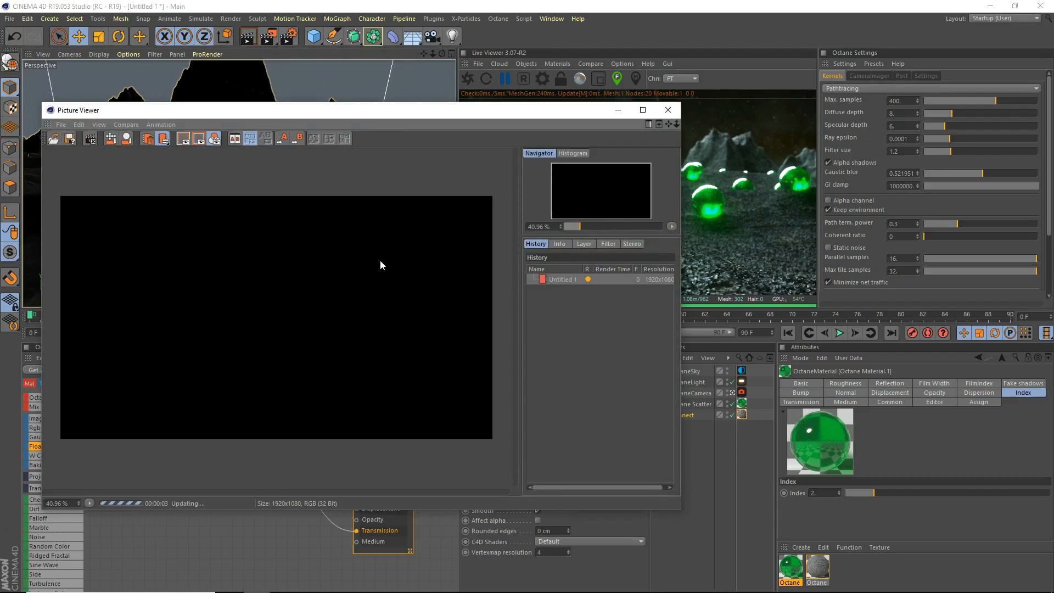
left_click(643, 110)
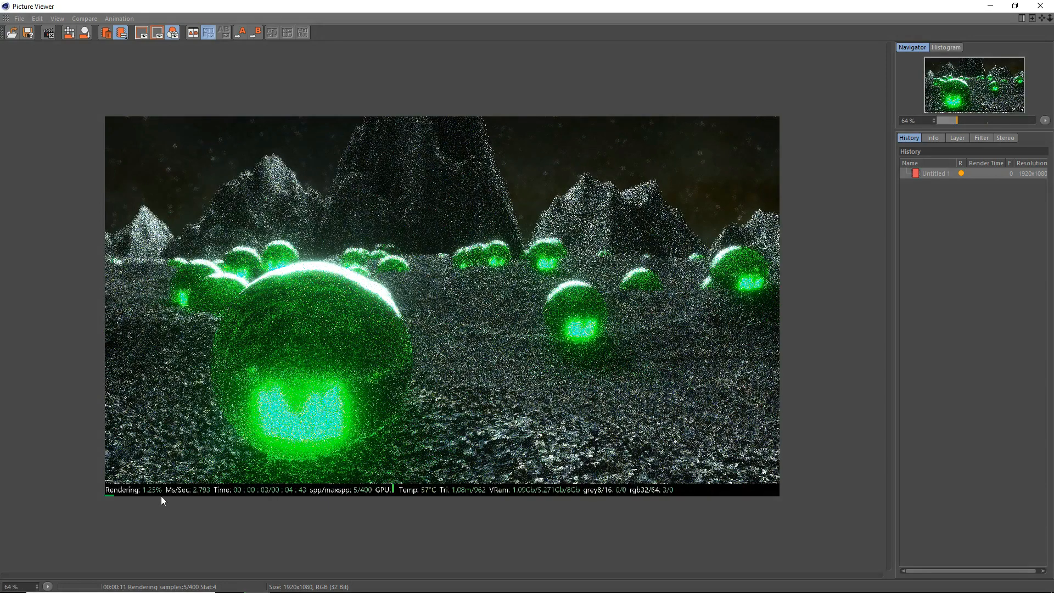
- Examine the spheres, terrain and mountains in the progressing render at different magnifications
scroll(384, 368, "up", 1)
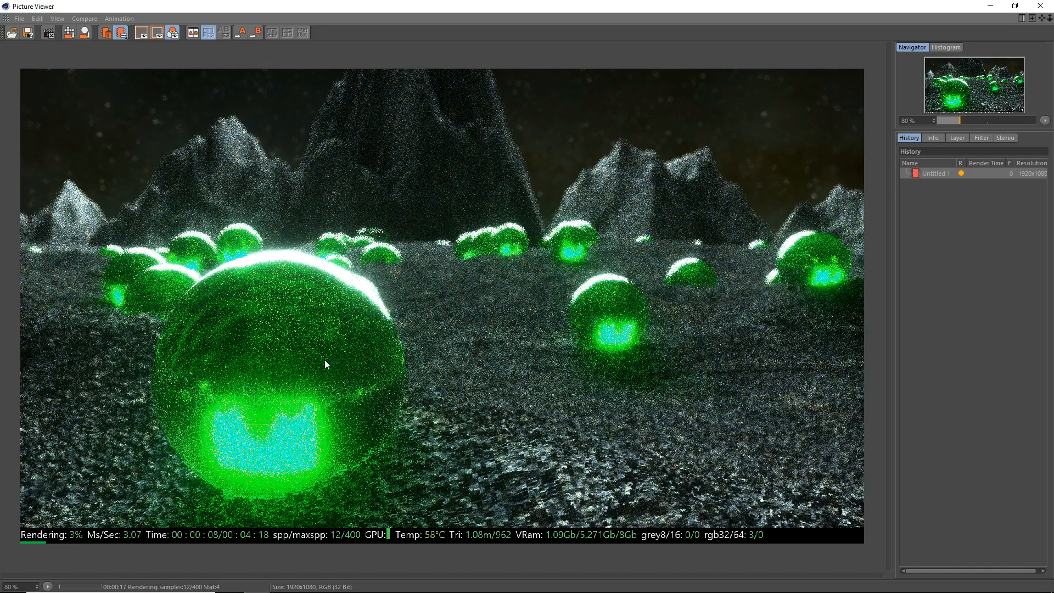
scroll(462, 392, "down", 1)
scroll(457, 395, "up", 1)
scroll(459, 399, "up", 1)
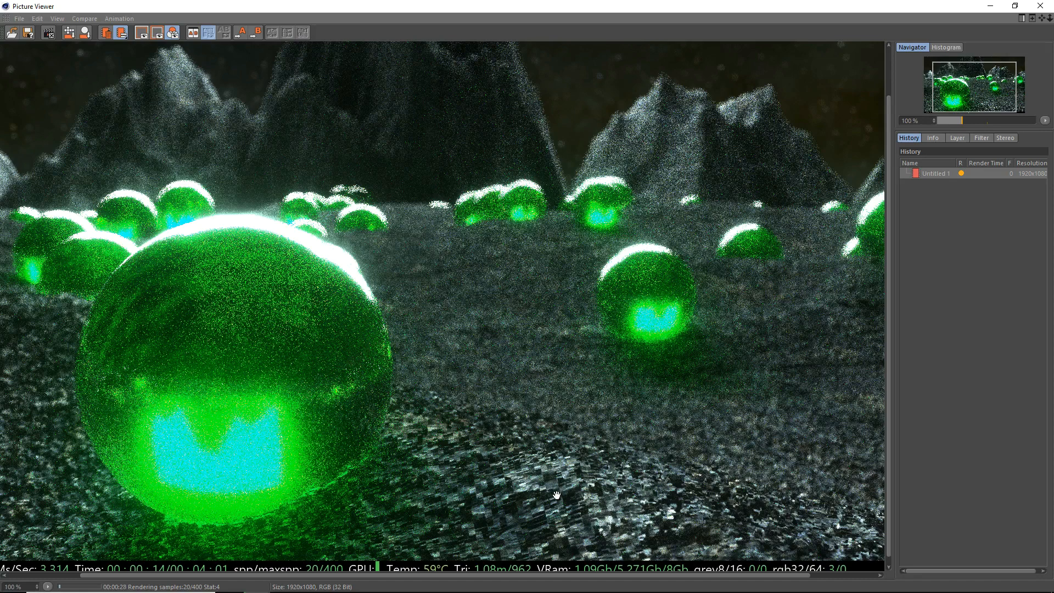
scroll(522, 475, "down", 1)
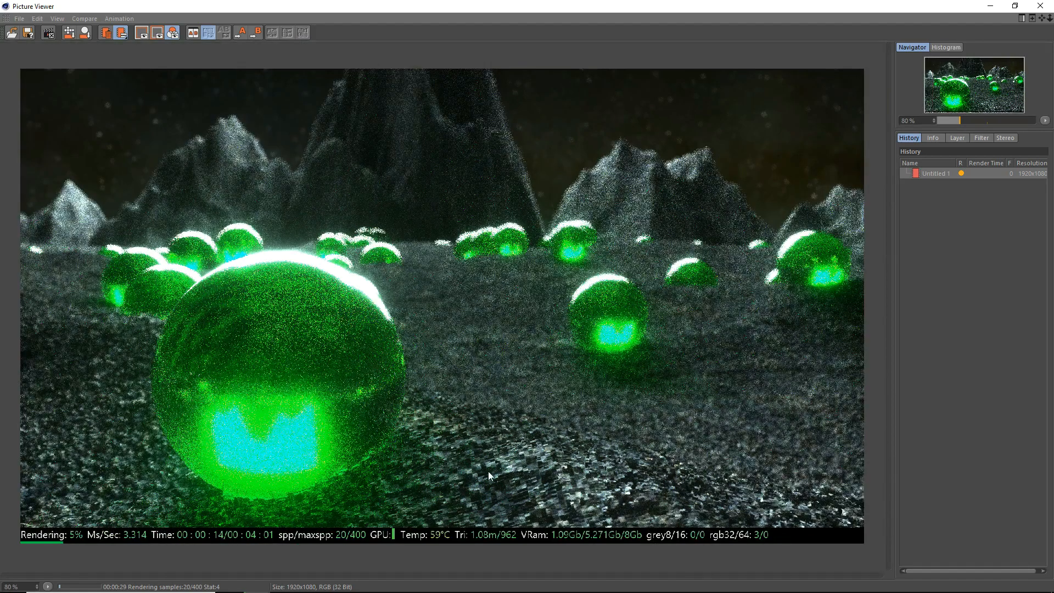
left_click_drag(524, 7, 428, 158)
scroll(431, 358, "down", 3)
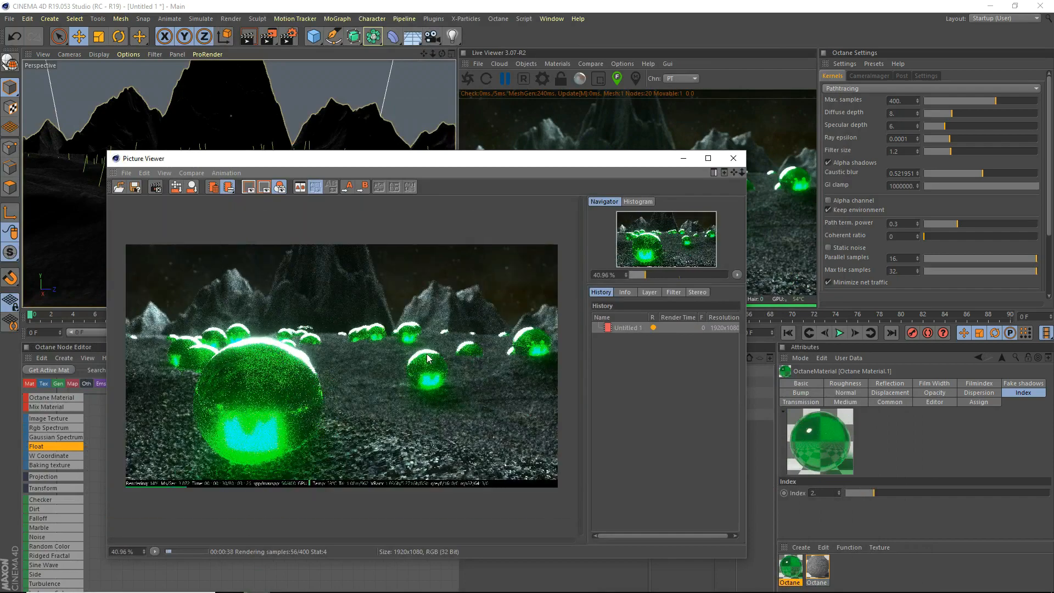
left_click(705, 159)
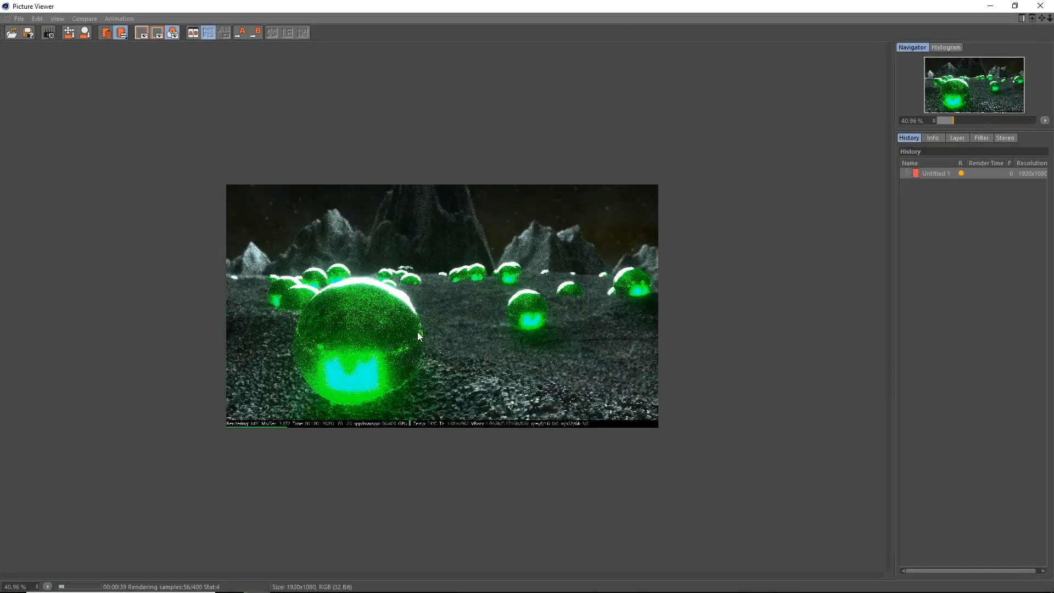
scroll(417, 331, "up", 3)
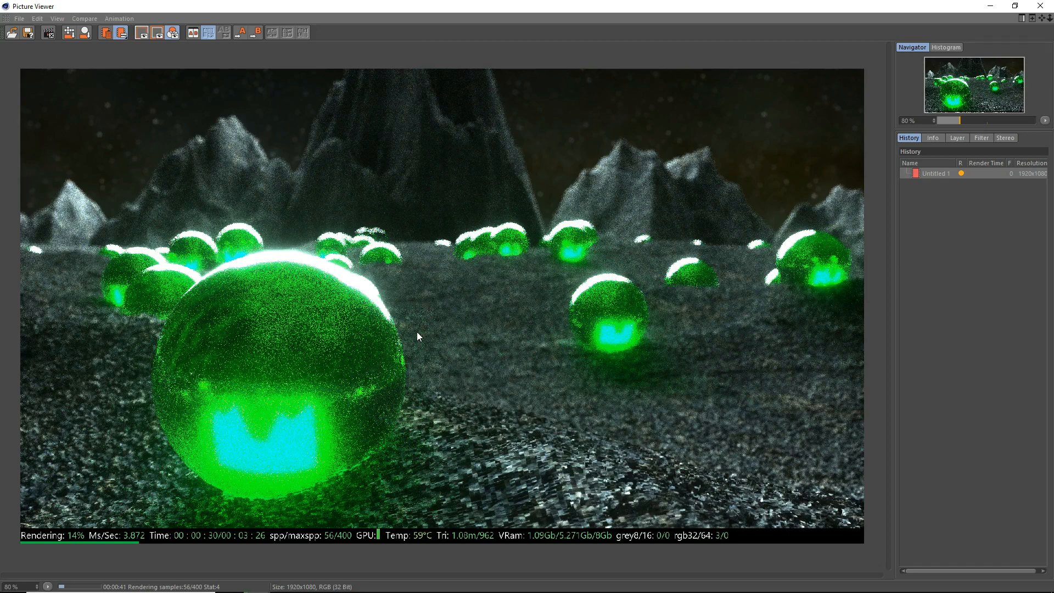